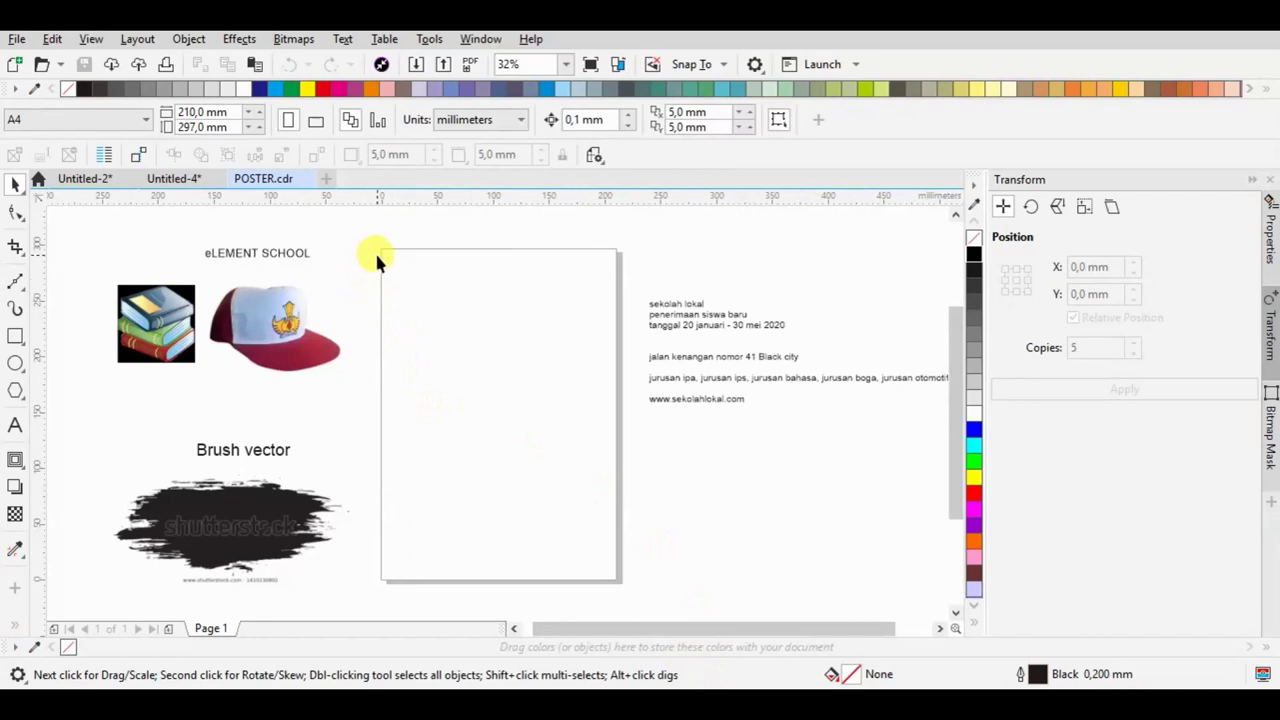
Examine the school images, the brush vector and the poster text placed around the blank page
left_click(279, 313)
scroll(185, 240, "up", 2)
left_click(183, 236)
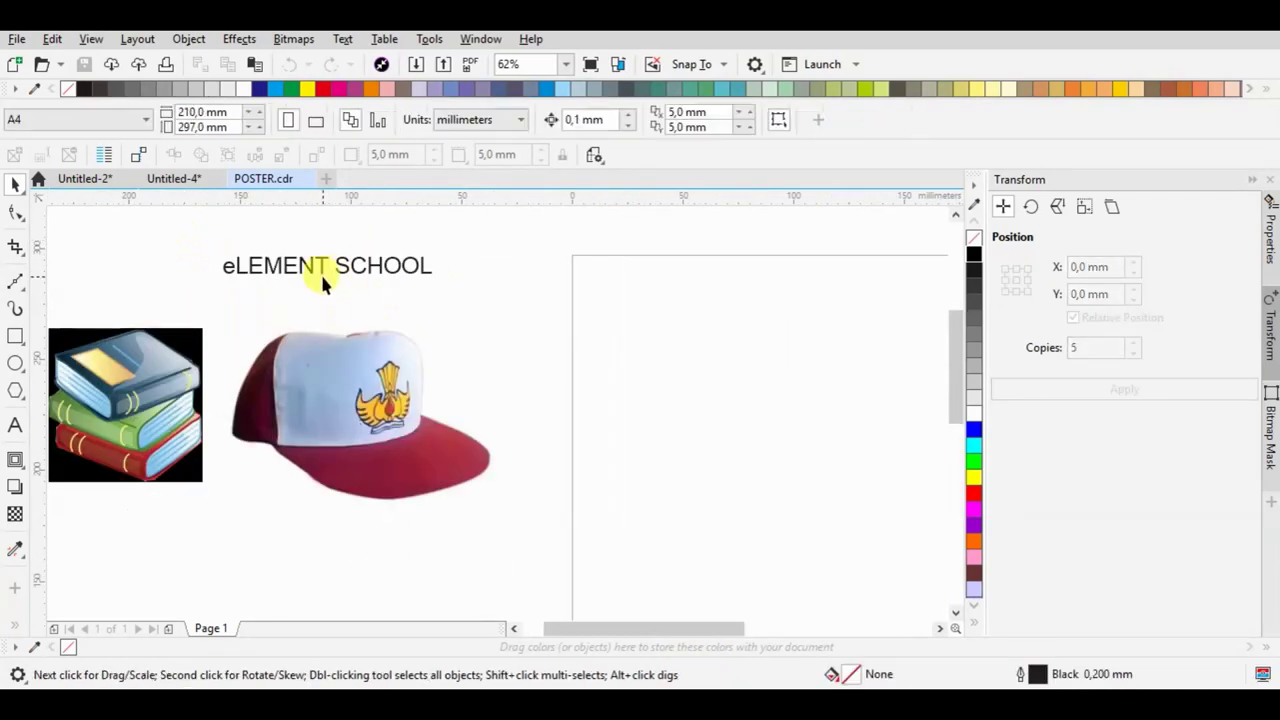
scroll(354, 272, "down", 4)
scroll(330, 279, "up", 4)
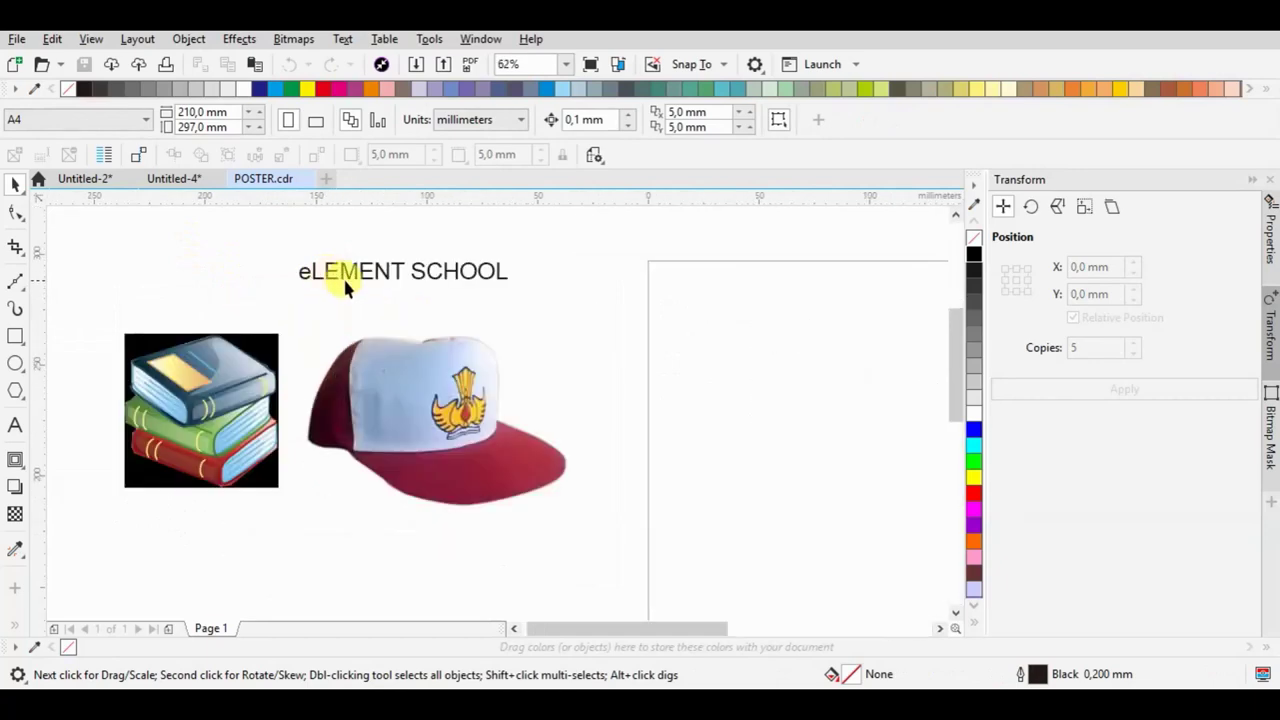
scroll(415, 265, "down", 3)
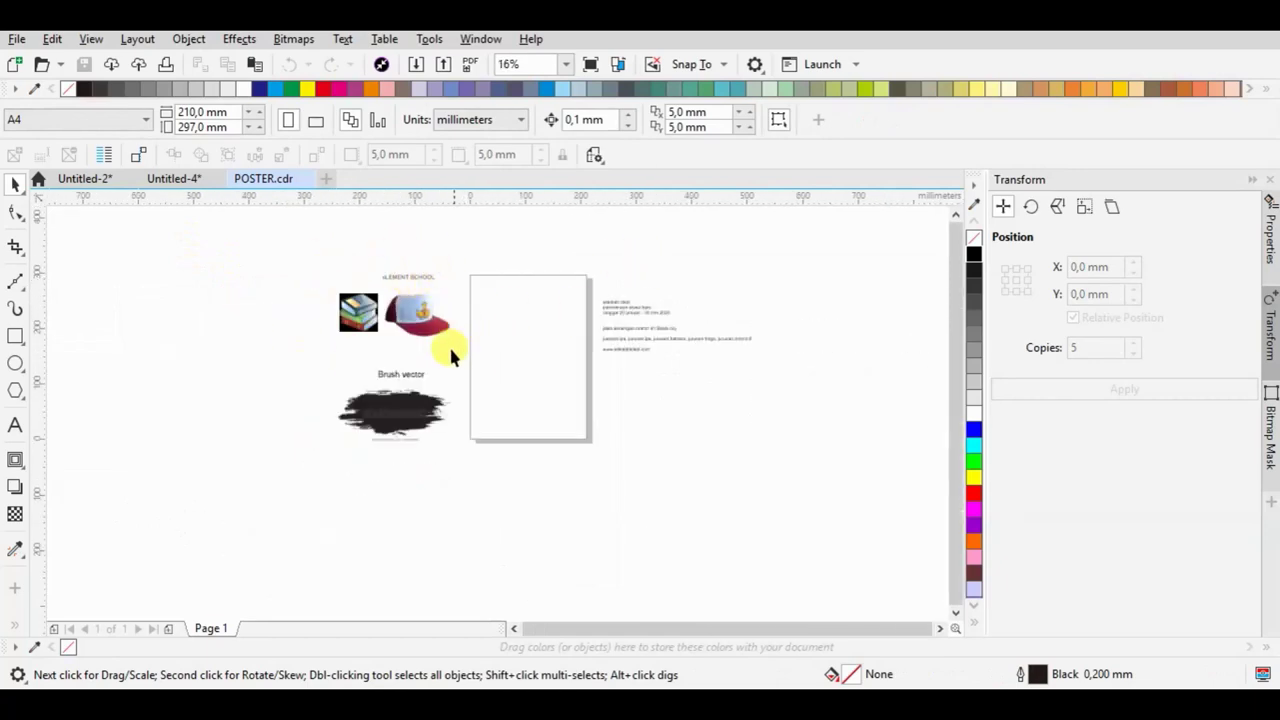
scroll(450, 338, "up", 2)
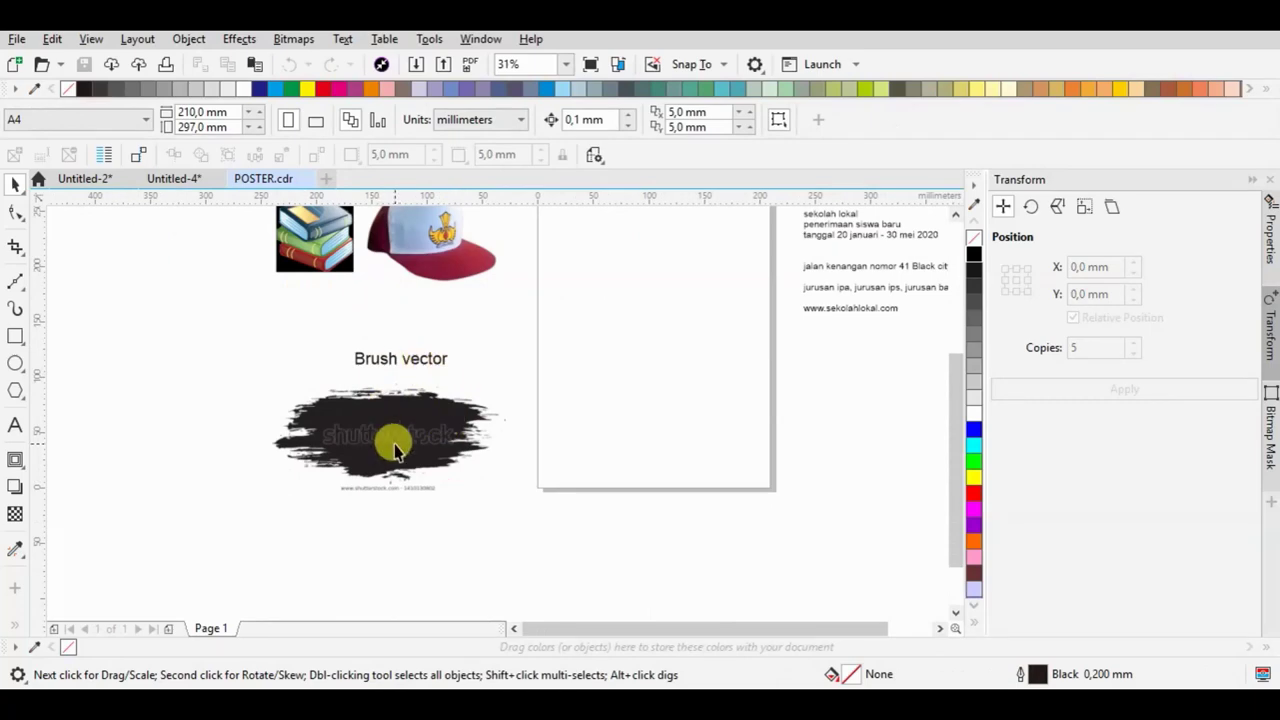
scroll(400, 425, "down", 2)
scroll(406, 425, "up", 4)
scroll(418, 430, "down", 1)
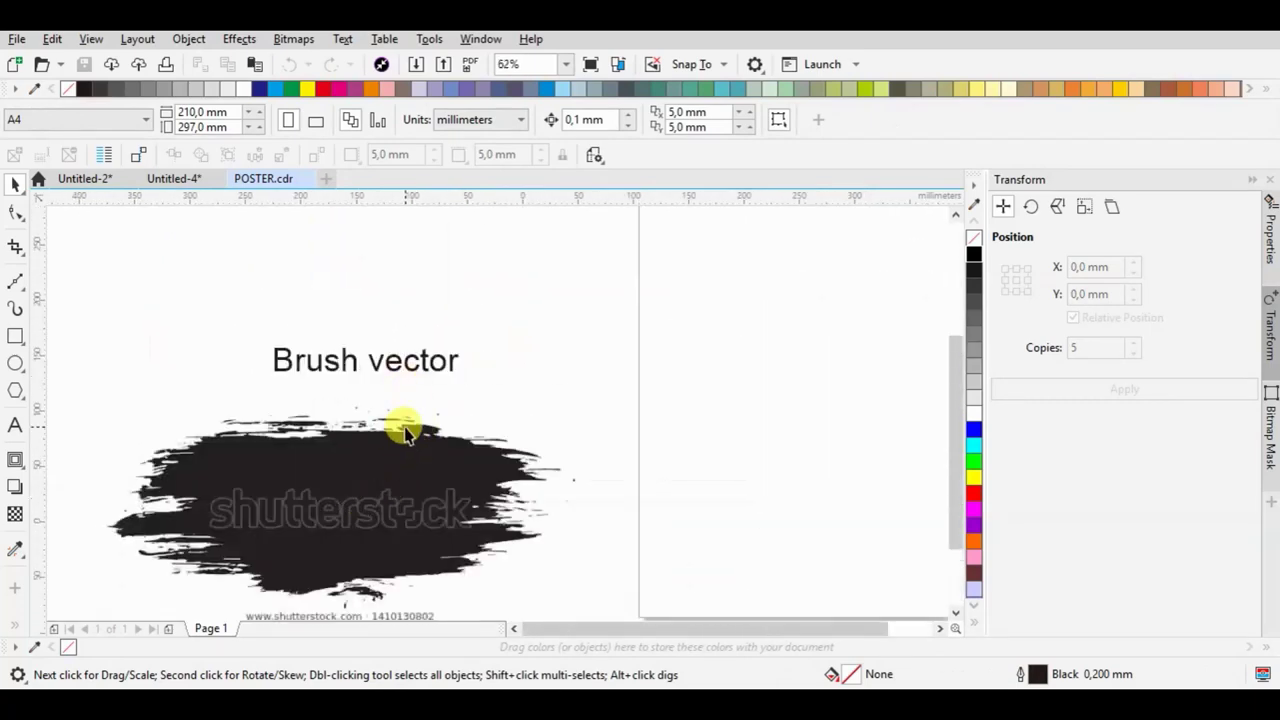
scroll(410, 430, "down", 1)
scroll(370, 462, "up", 1)
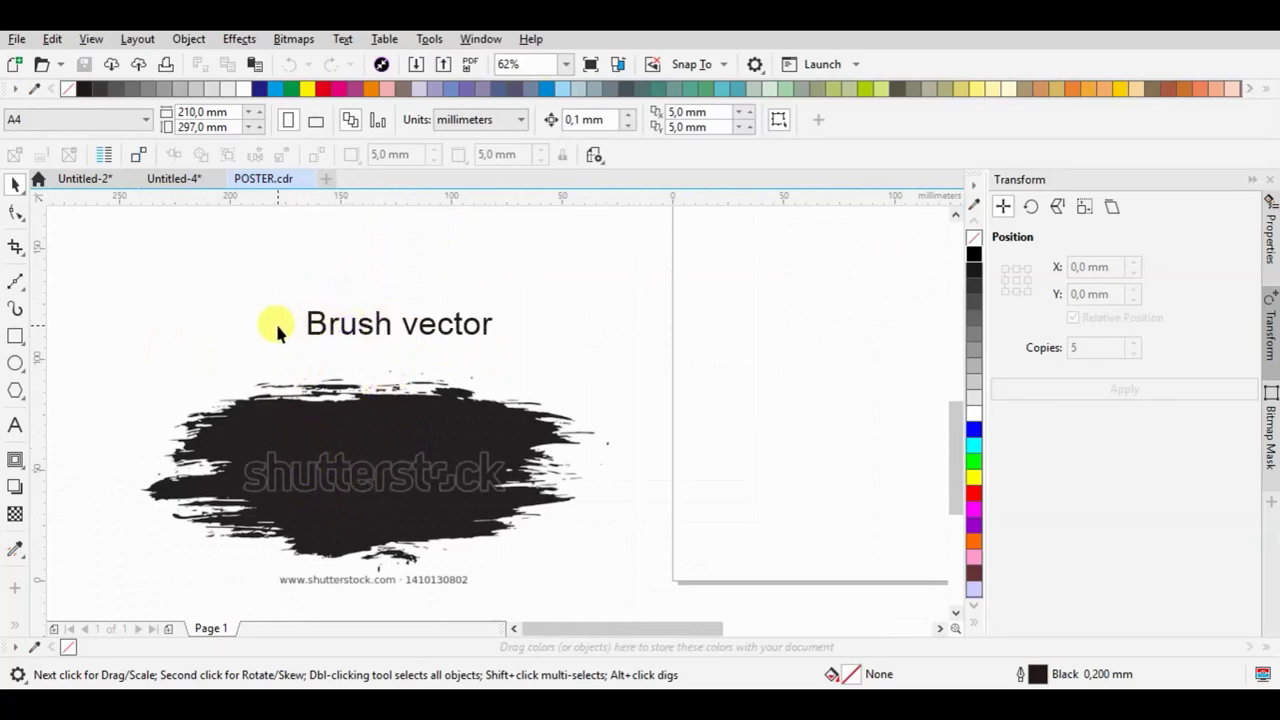
scroll(229, 357, "down", 3)
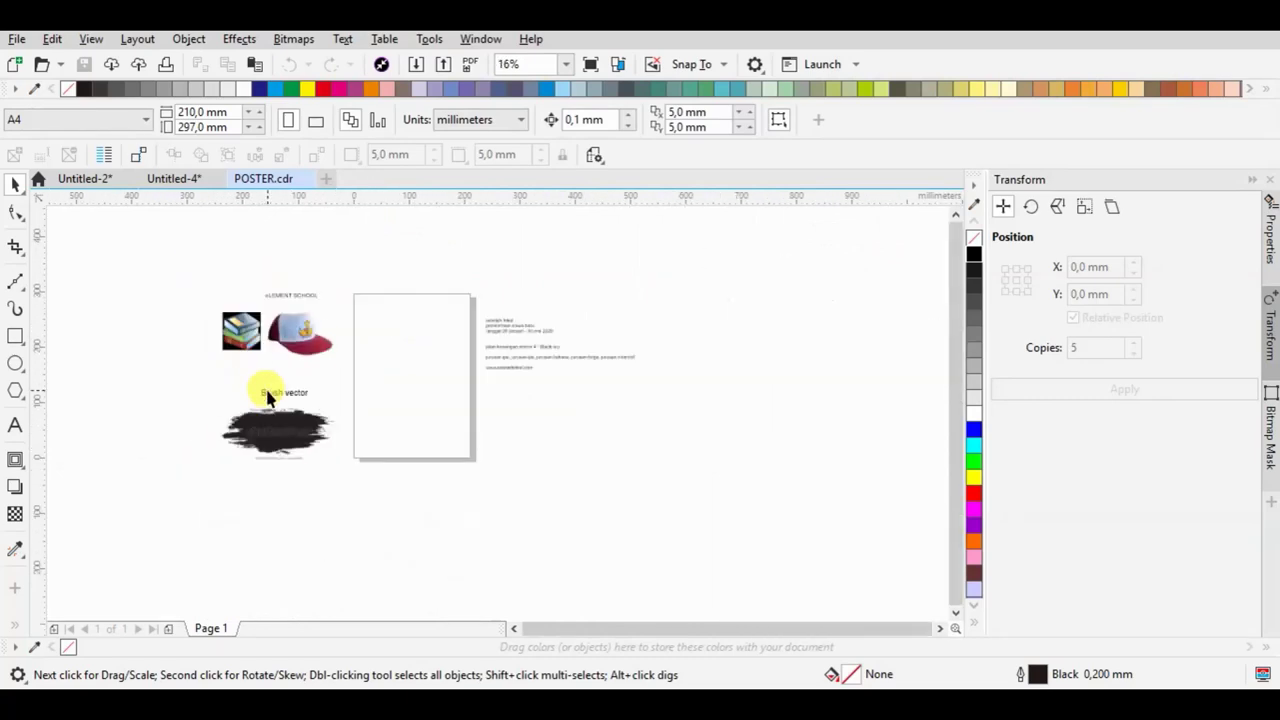
scroll(508, 313, "up", 3)
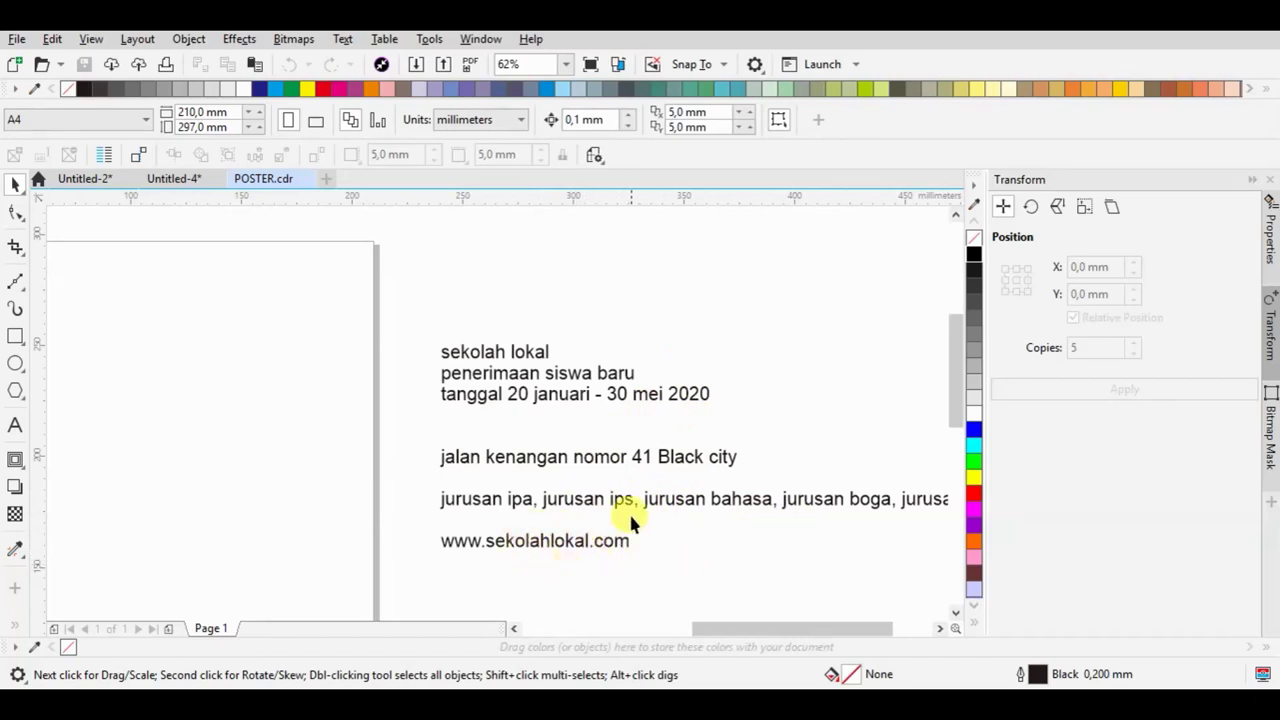
scroll(732, 462, "down", 2)
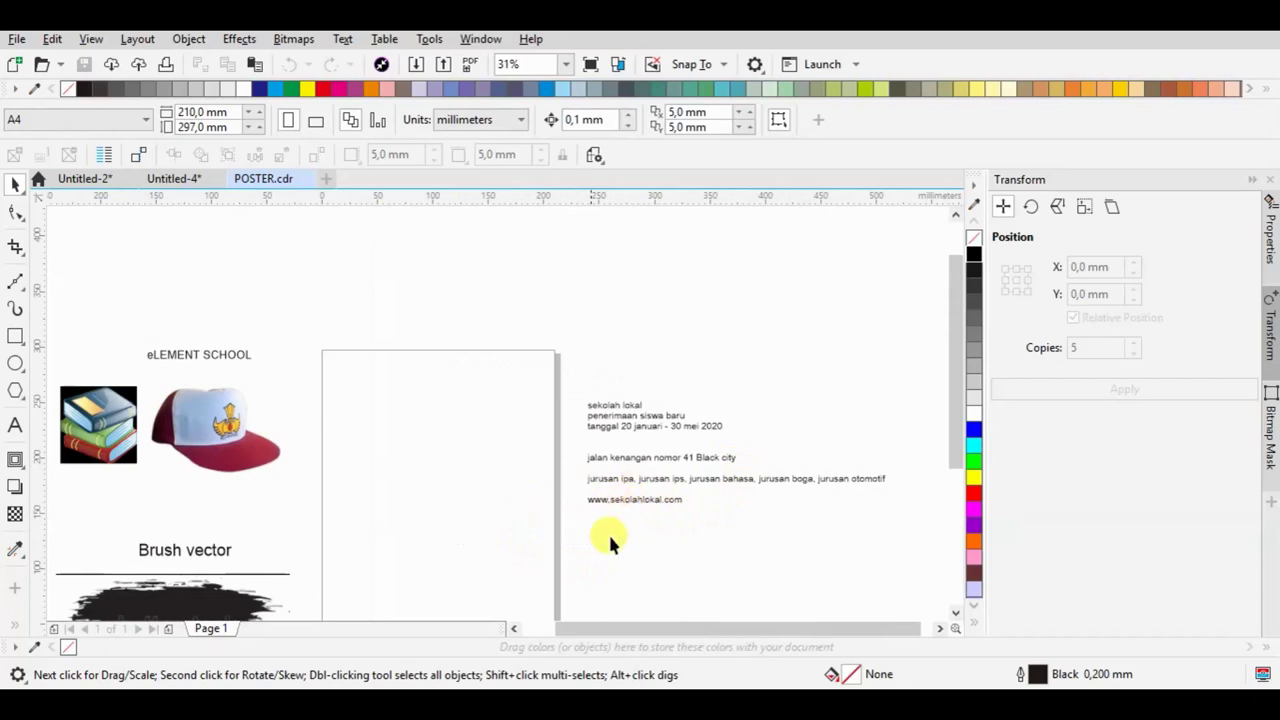
scroll(521, 332, "down", 2)
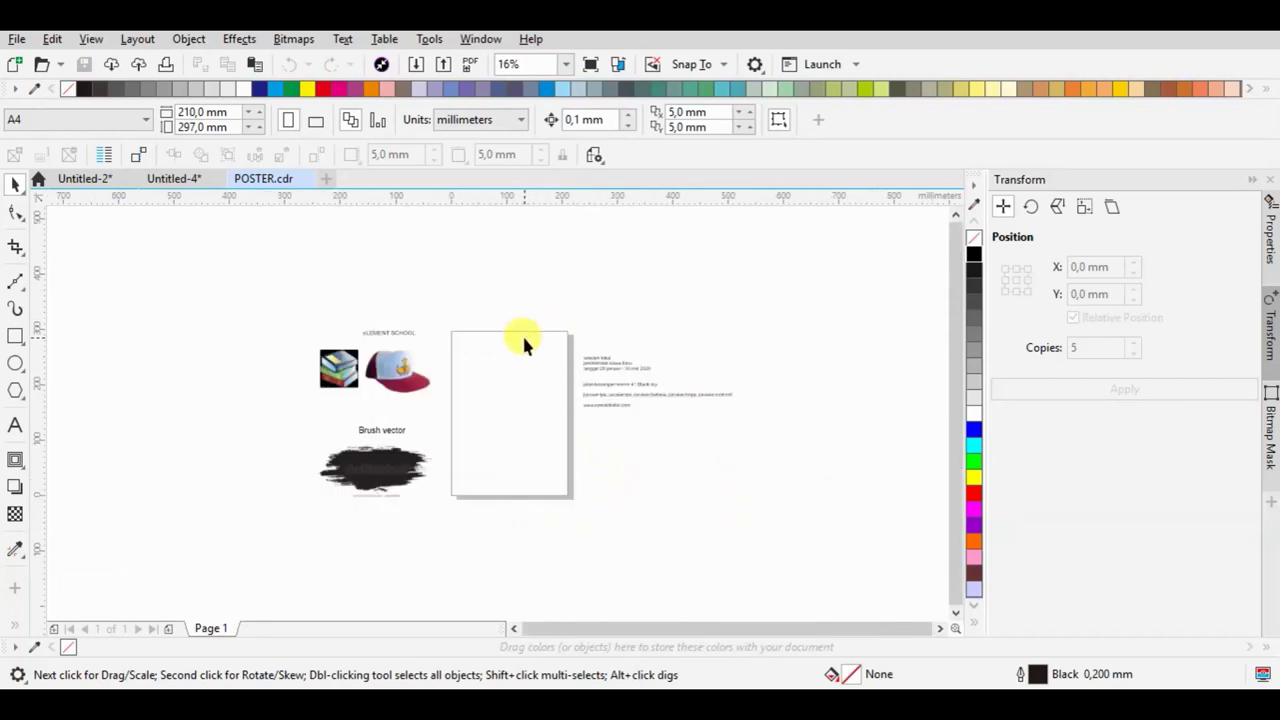
scroll(521, 336, "up", 2)
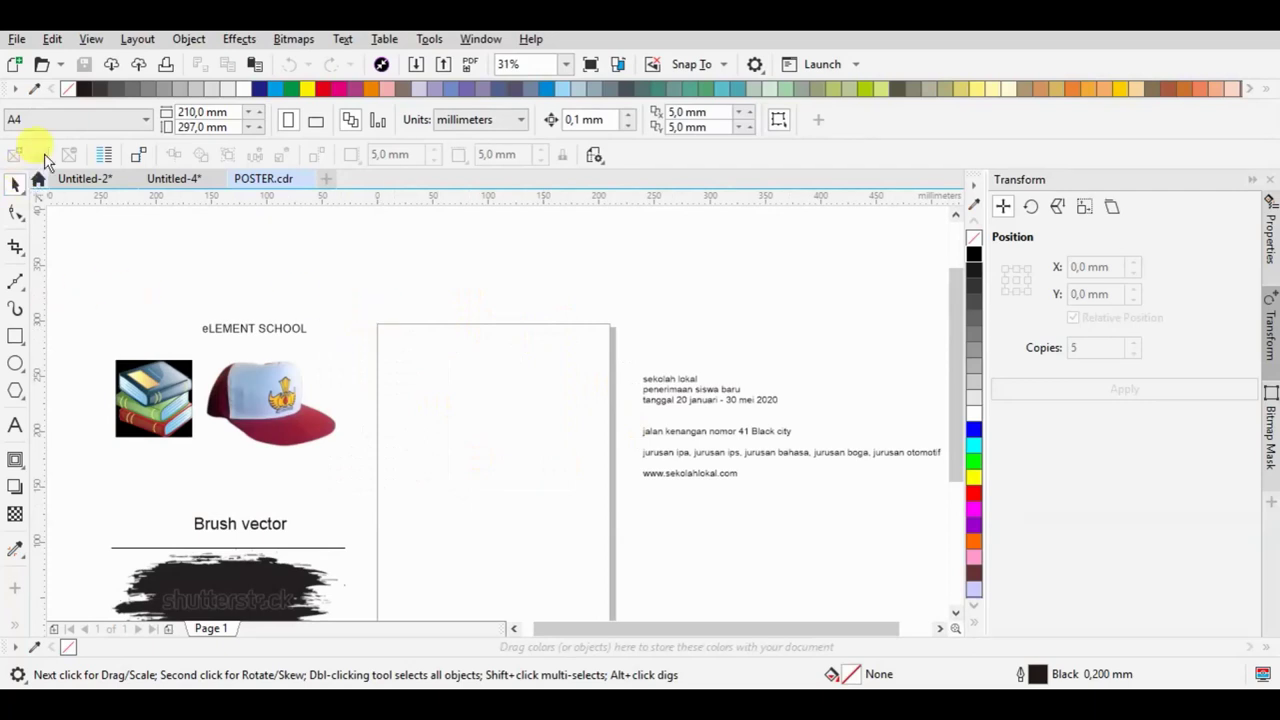
Create a rectangle frame matching the A4 page, 210 x 297 mm
left_click(15, 336)
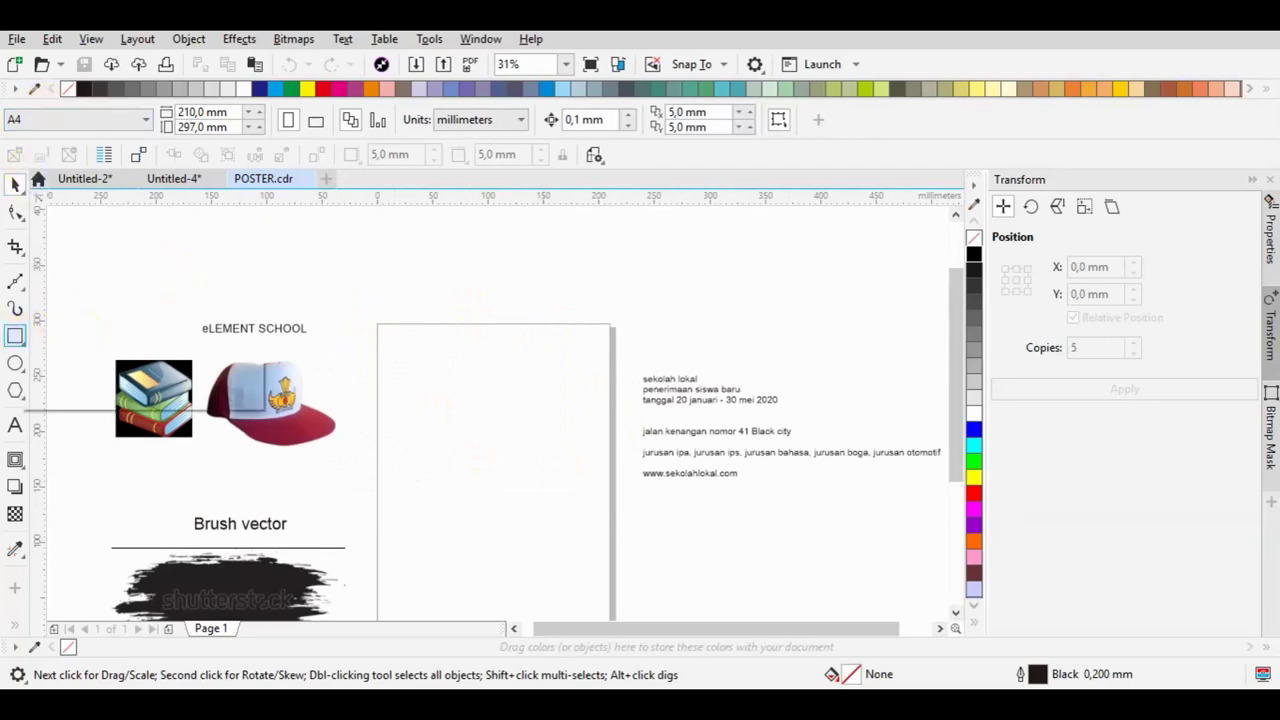
double_click(15, 336)
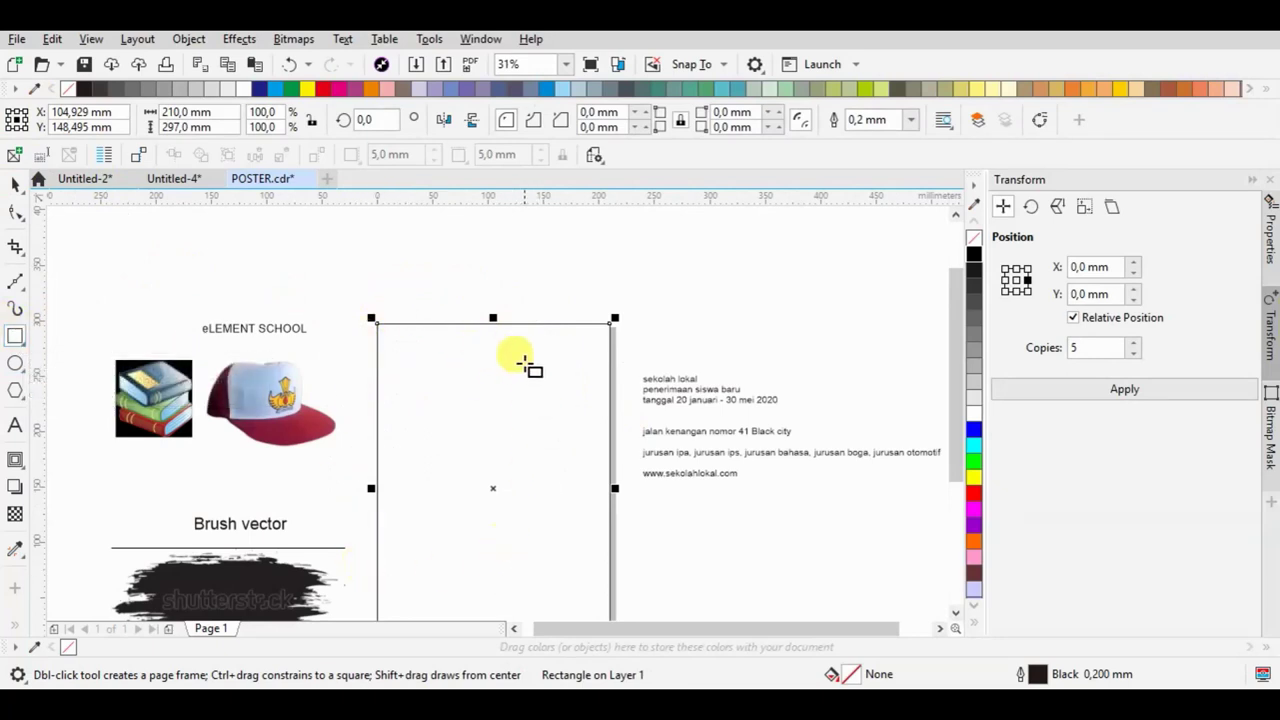
left_click(15, 183)
left_click(405, 292)
scroll(520, 338, "down", 2)
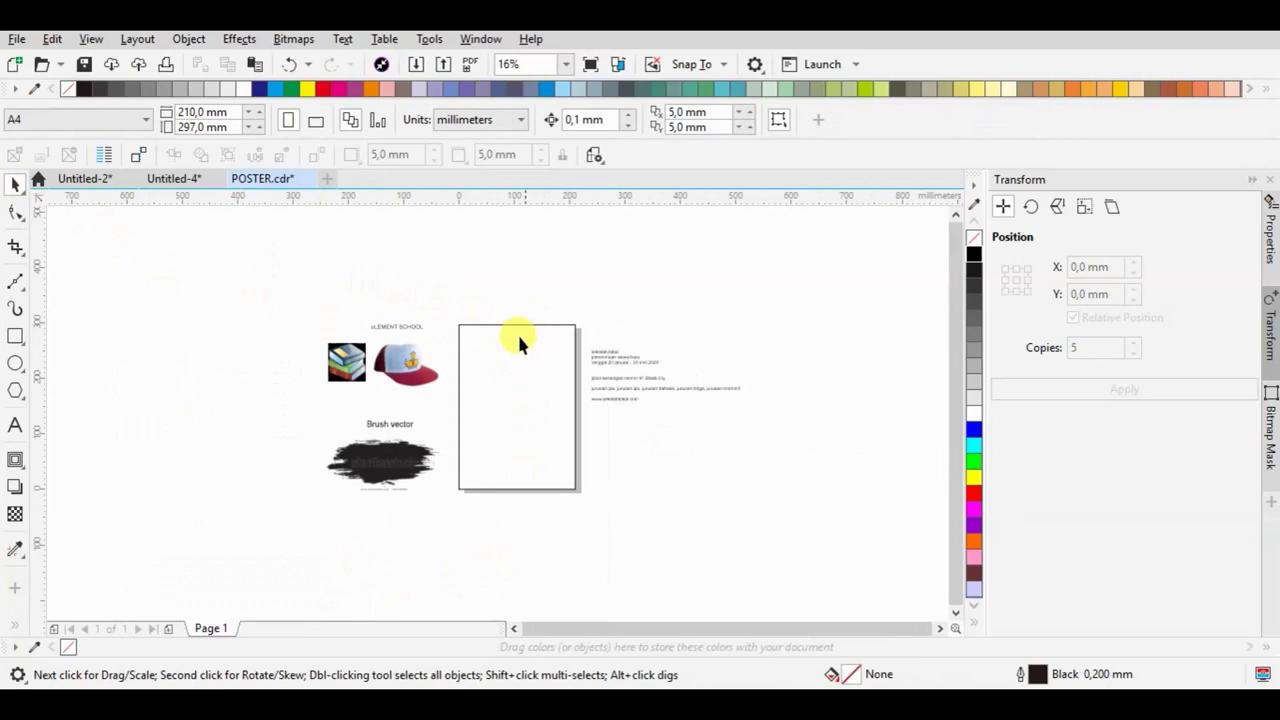
Delete the book image and the "eLEMENT SCHOOL" label, and place the cap image above the "Brush vector" label
scroll(418, 362, "up", 5)
left_click(360, 350)
left_click_drag(279, 310, 342, 276)
scroll(326, 336, "down", 4)
left_click_drag(376, 390, 376, 390)
key("Delete")
left_click_drag(343, 251, 344, 350)
scroll(343, 354, "up", 2)
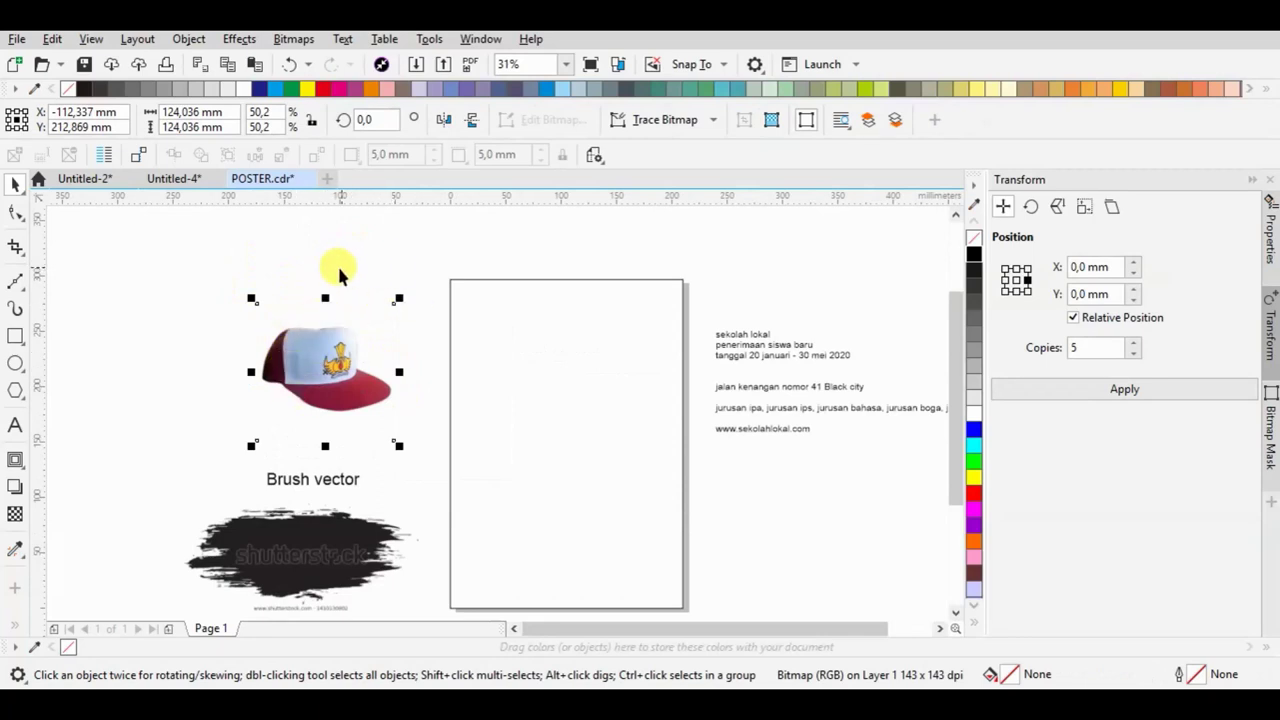
Convert the cap bitmap to 1-bit black and white using the Line Art method with a threshold of 235
left_click(300, 40)
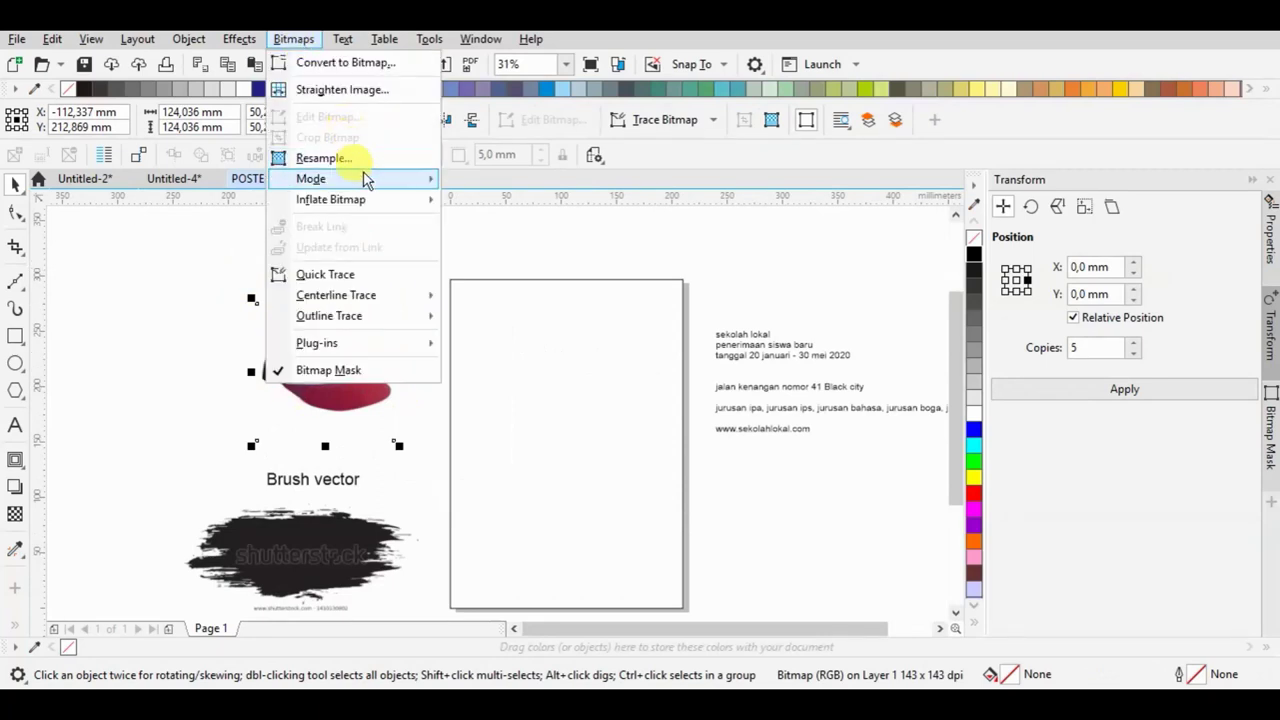
mouse_move(366, 178)
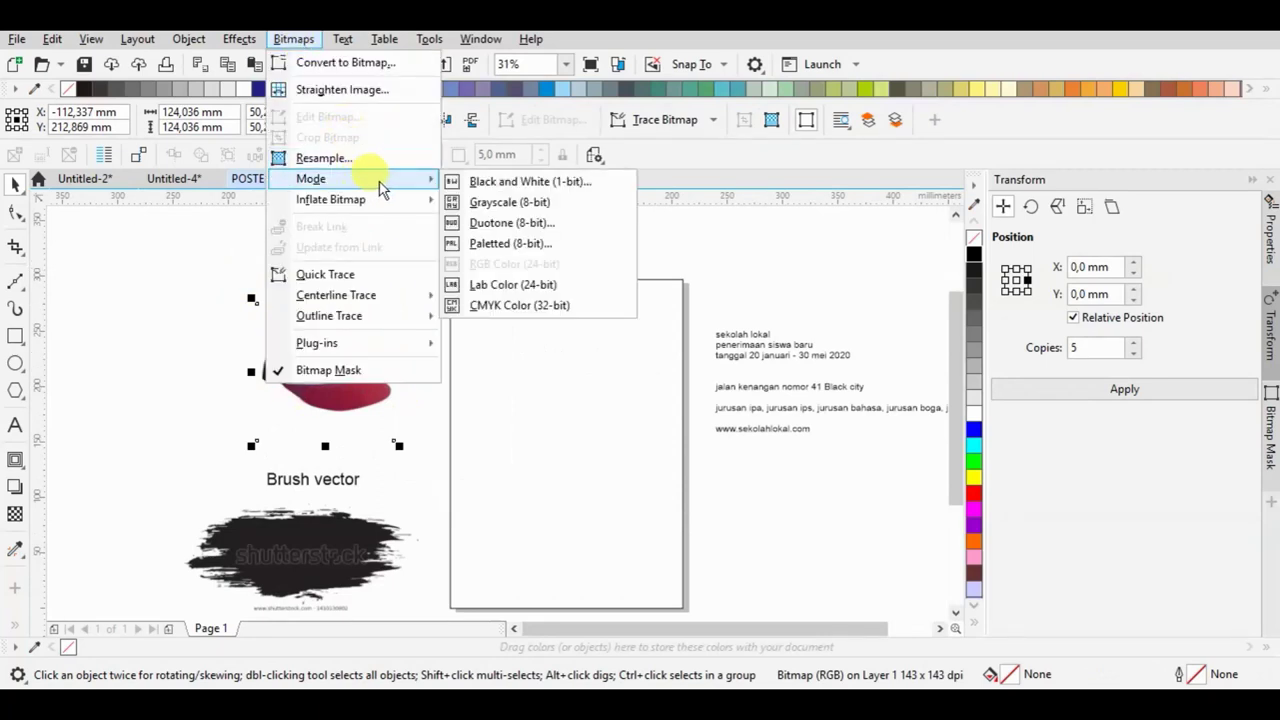
left_click(503, 183)
left_click(758, 494)
left_click_drag(761, 501, 787, 521)
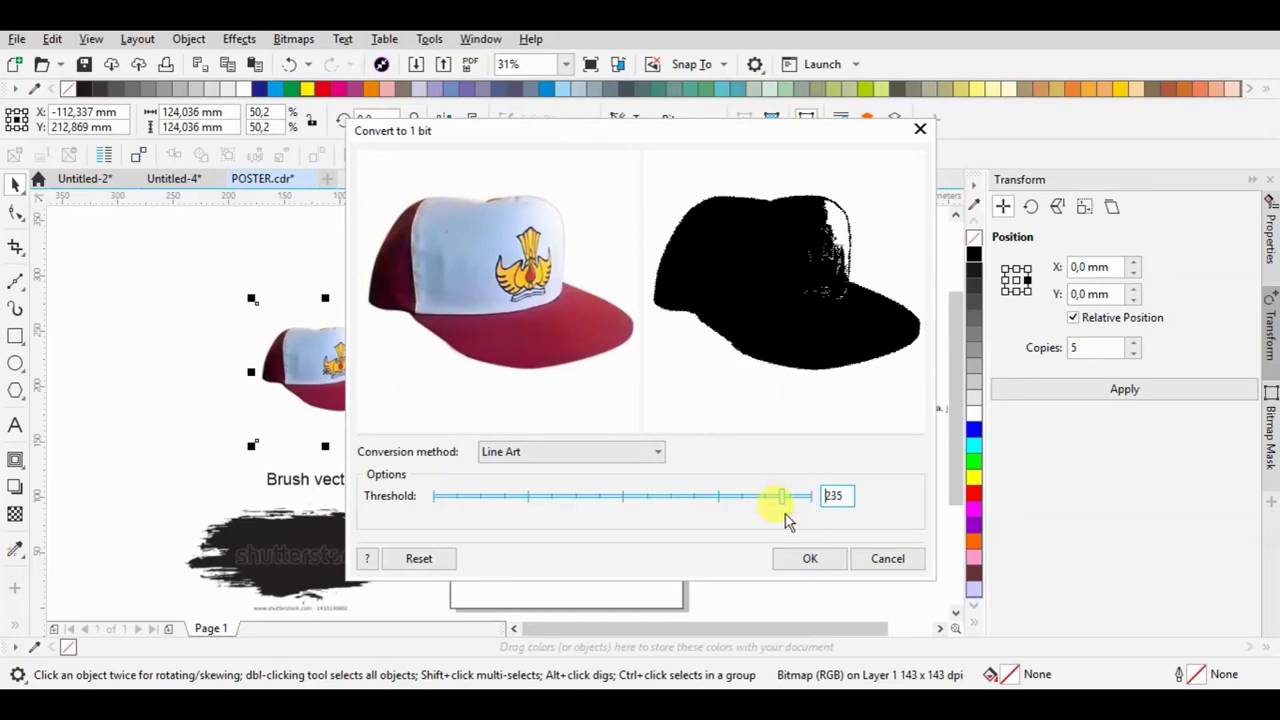
left_click(809, 560)
Quick Trace the black cap bitmap into vector shapes and ungroup the traced result
right_click(297, 342)
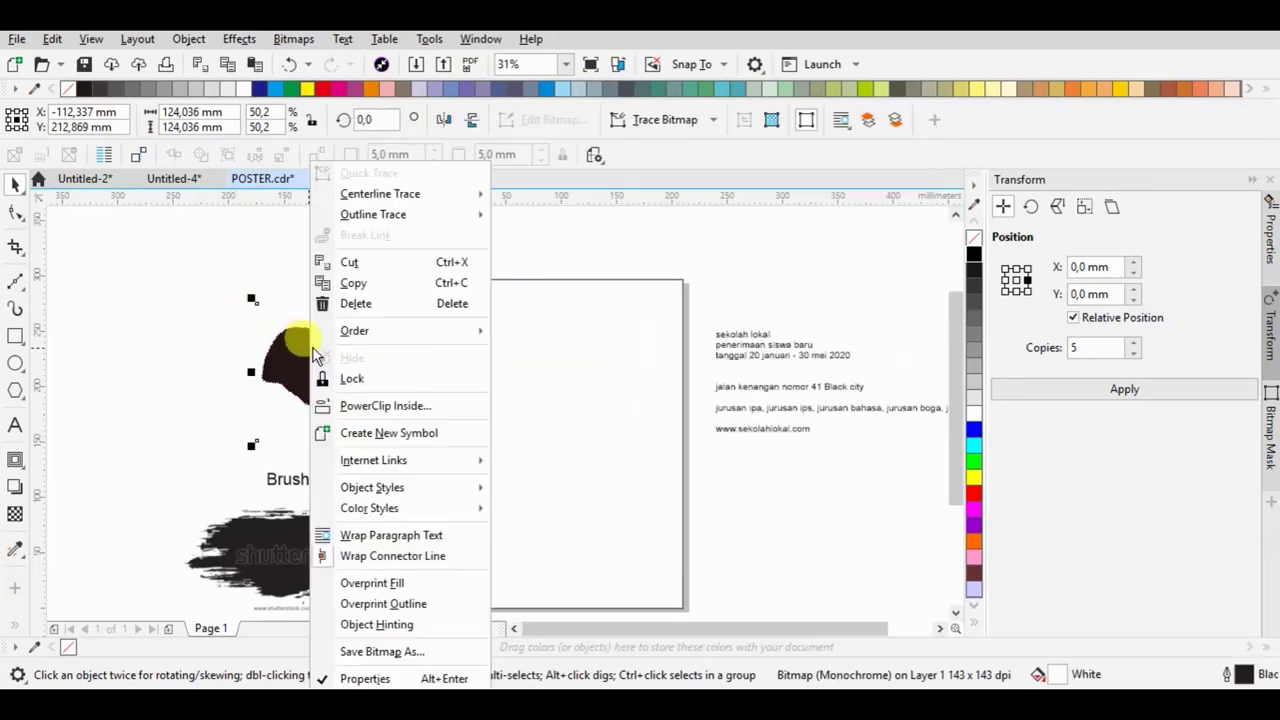
left_click(372, 180)
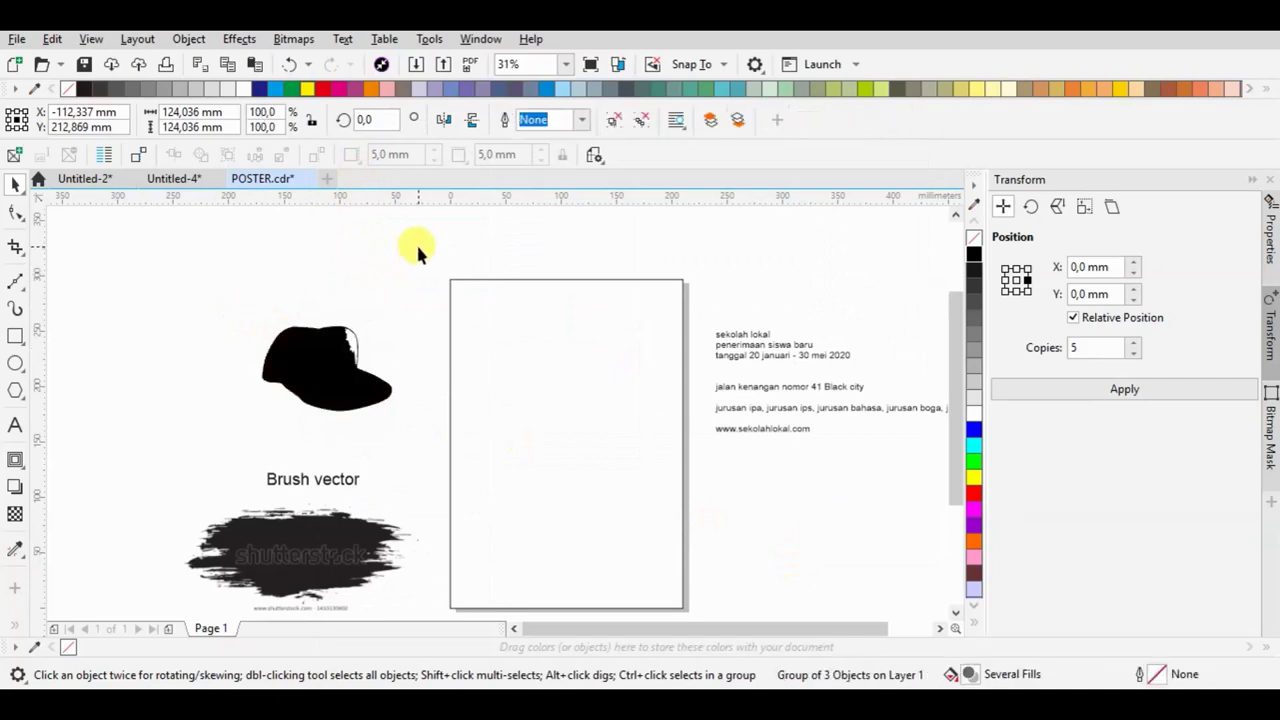
left_click(417, 251)
scroll(340, 350, "up", 3)
mouse_move(340, 347)
left_mouse_down()
mouse_move(314, 371)
mouse_move(445, 378)
left_mouse_up()
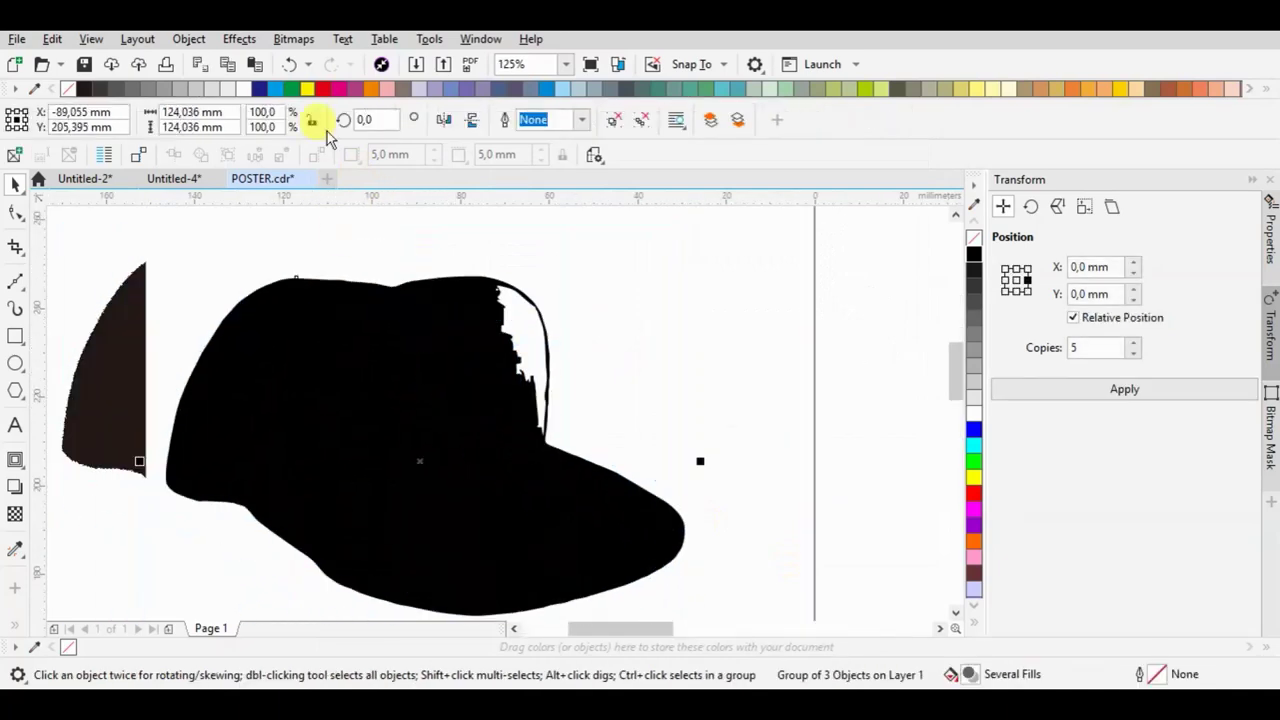
left_click(288, 64)
right_click(320, 351)
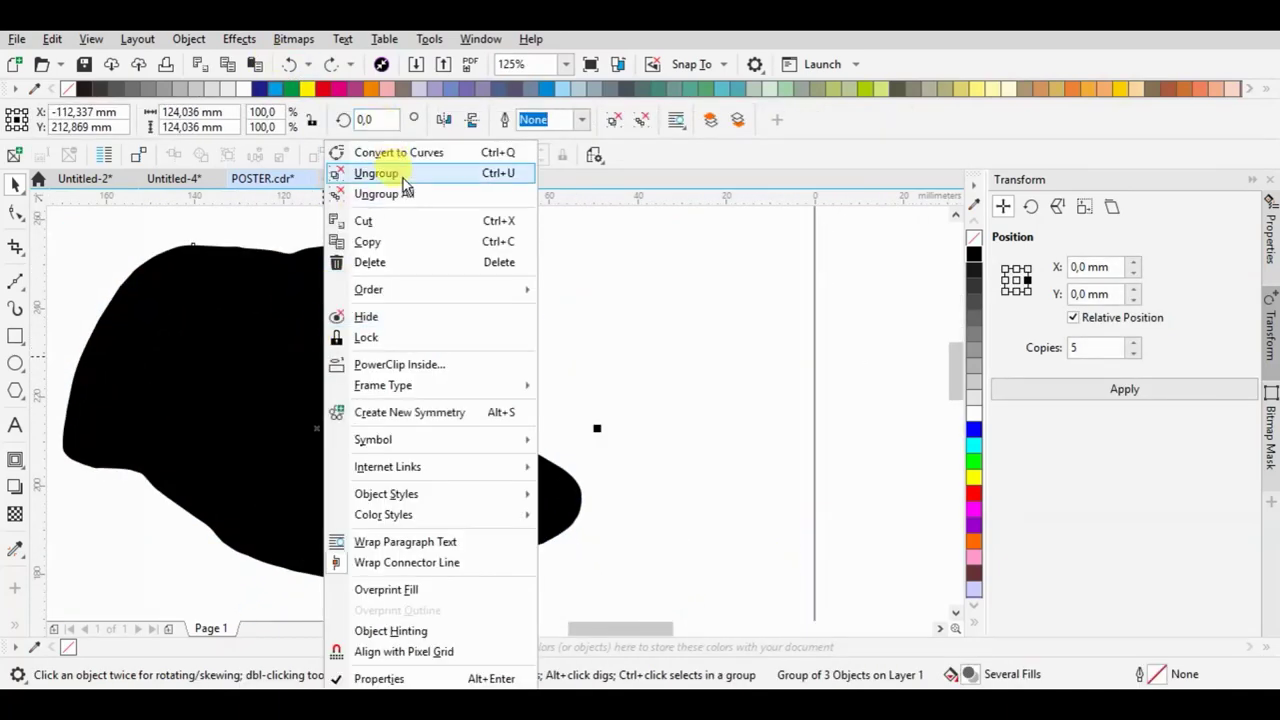
left_click(389, 172)
left_click(750, 420)
left_click(337, 257)
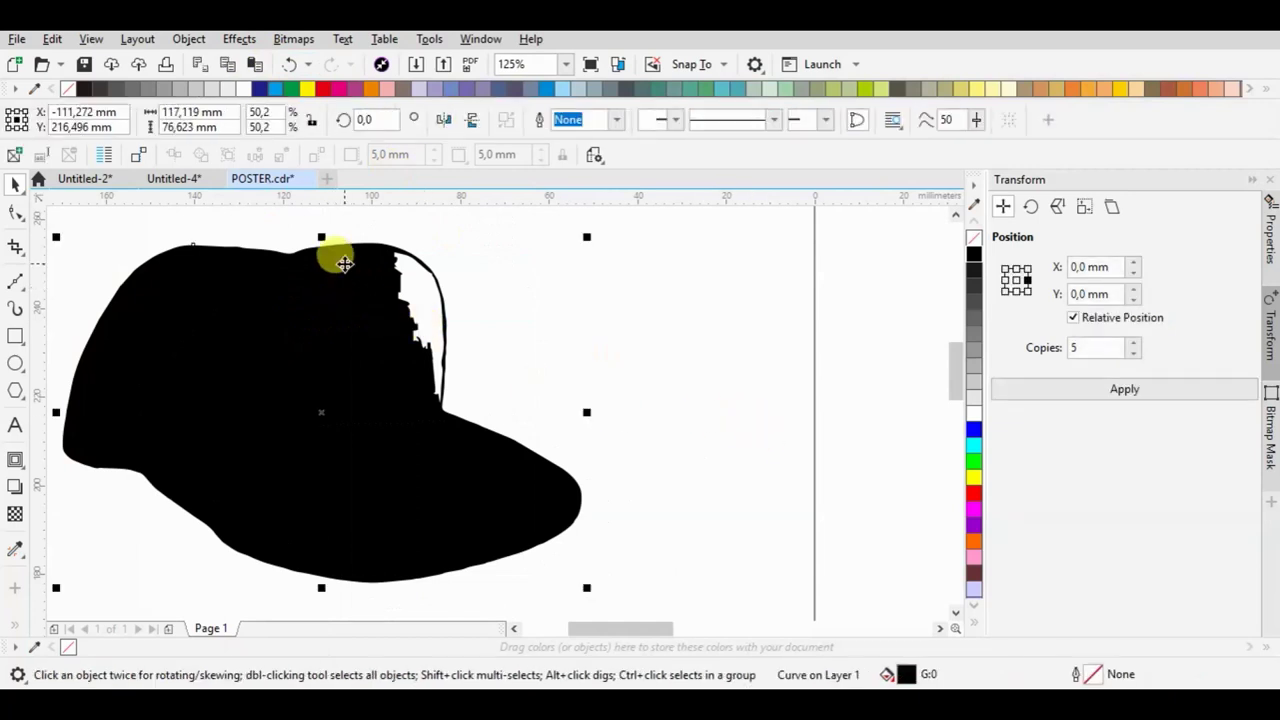
Copy the traced cap silhouette, undo back to the full-colour cap bitmap, and paste the silhouette over it
left_click_drag(327, 367, 551, 266)
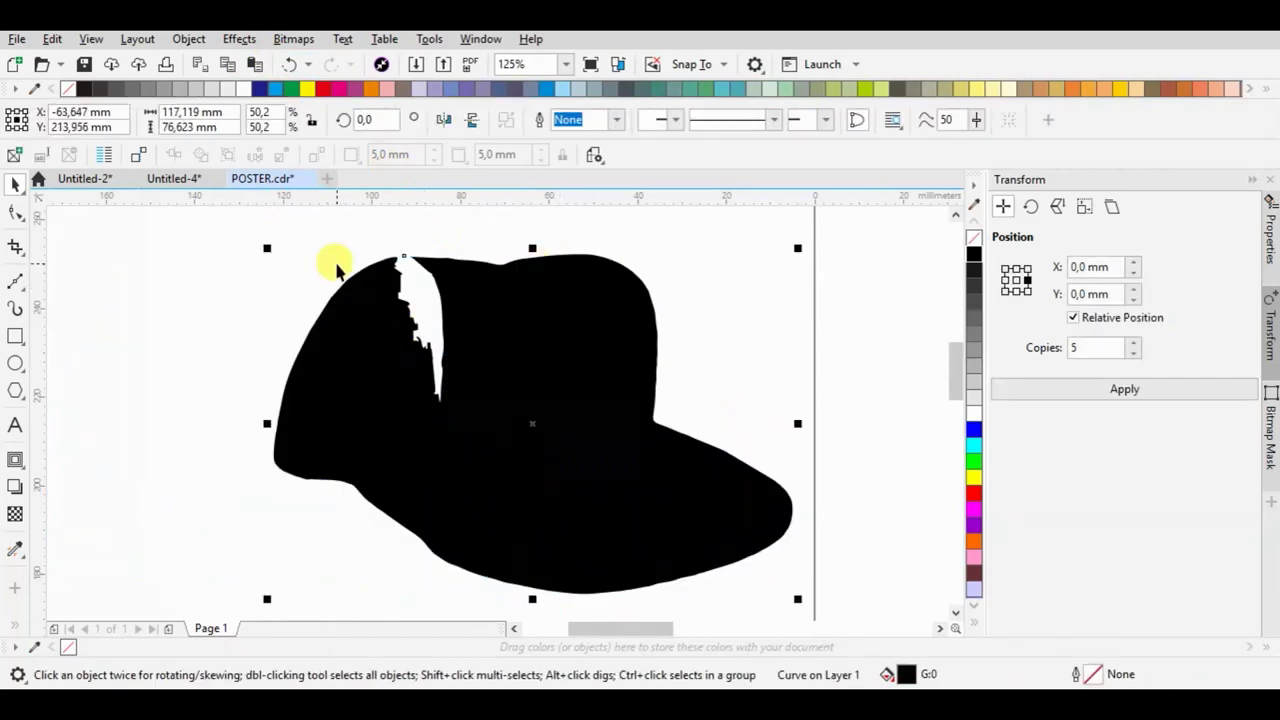
key("ctrl+z")
key("ctrl+c")
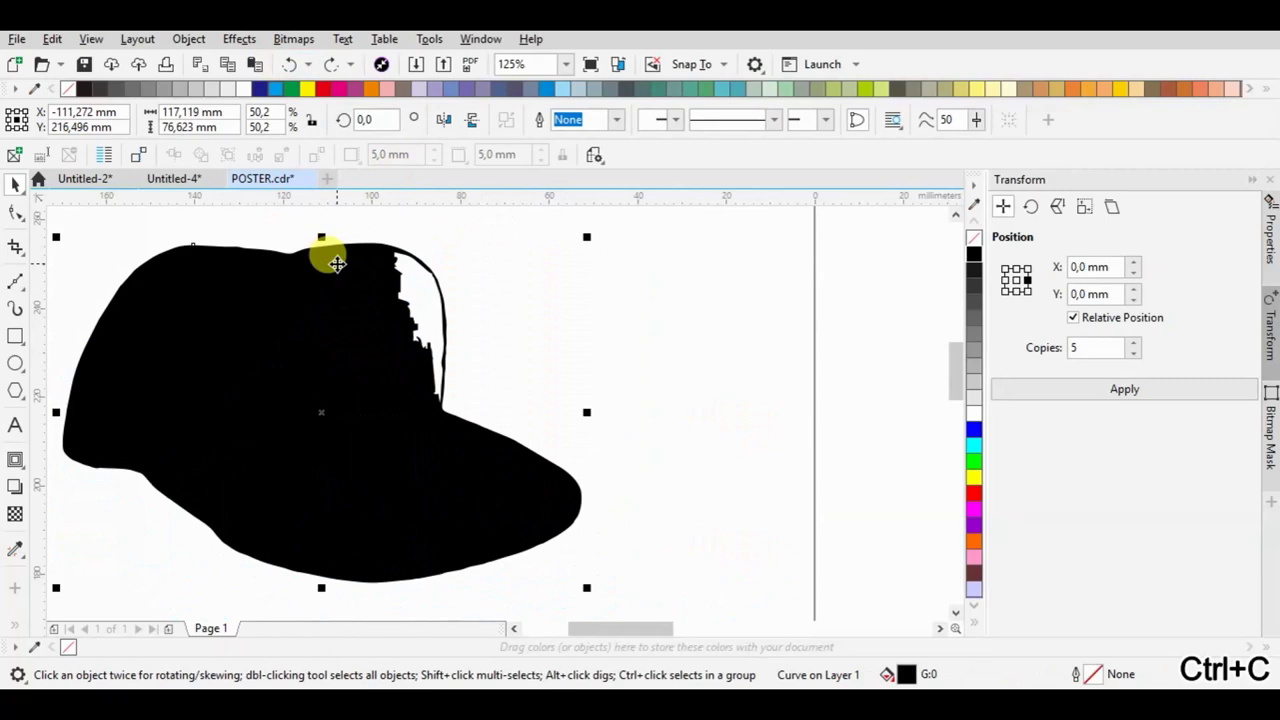
key("ctrl+z")
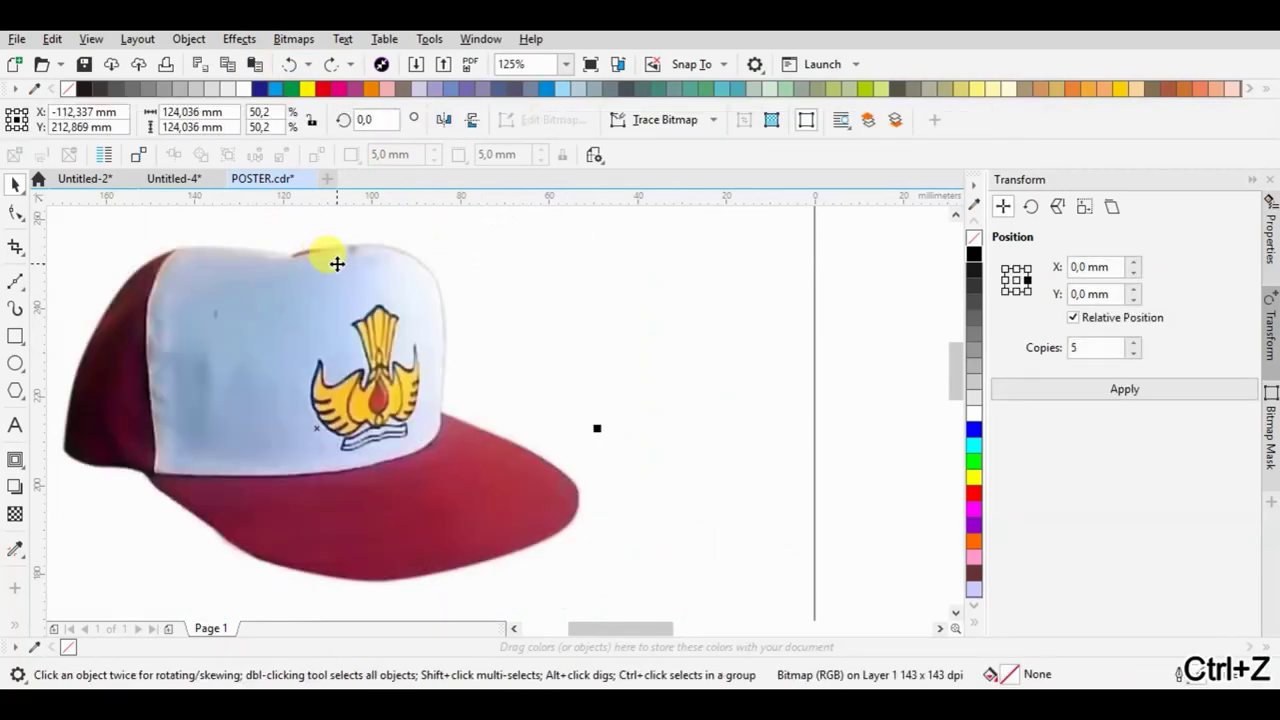
key("ctrl+v")
scroll(490, 480, "down", 2)
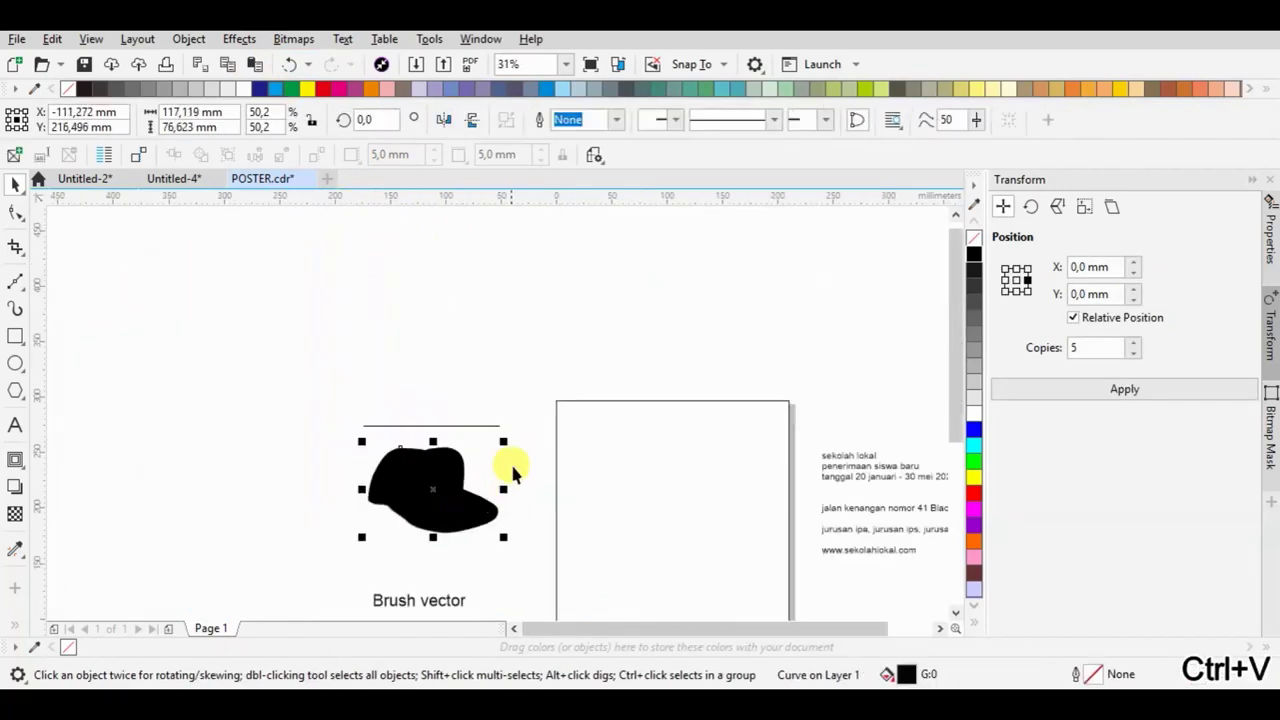
Intersect the black silhouette with the cap bitmap to get a cap image cut out along its outline
left_click_drag(265, 356, 558, 592)
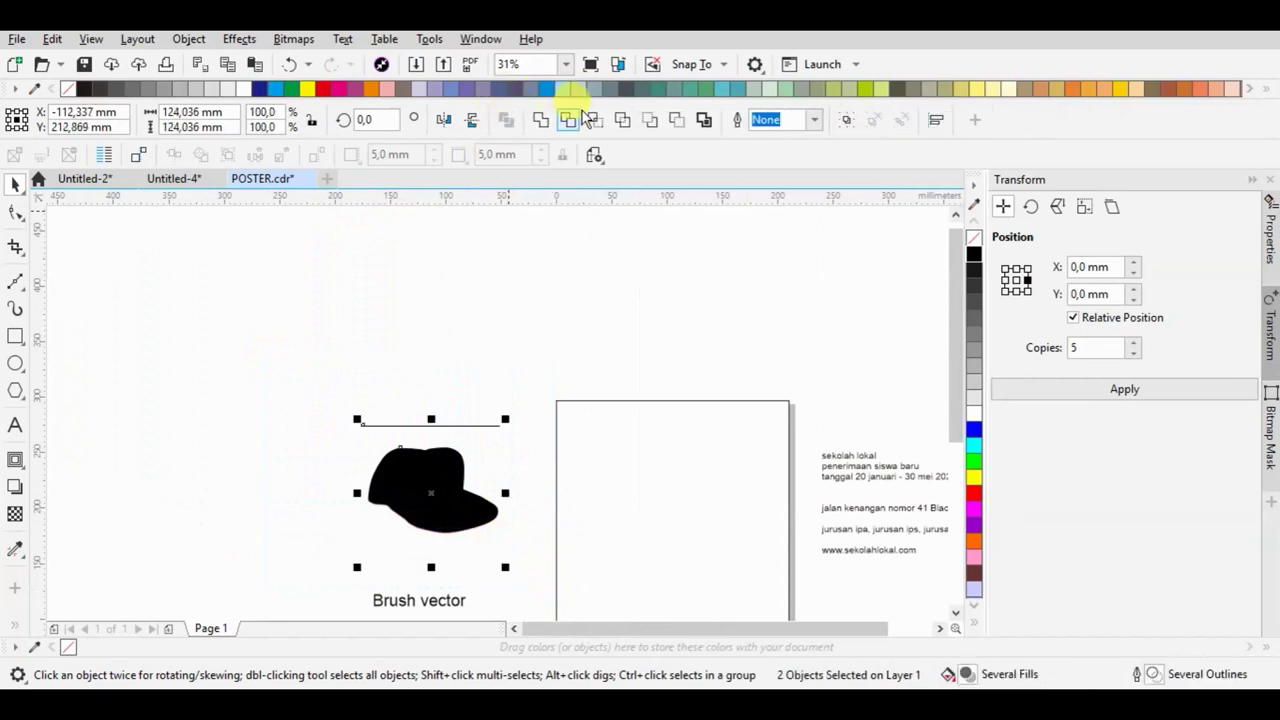
left_click(440, 490)
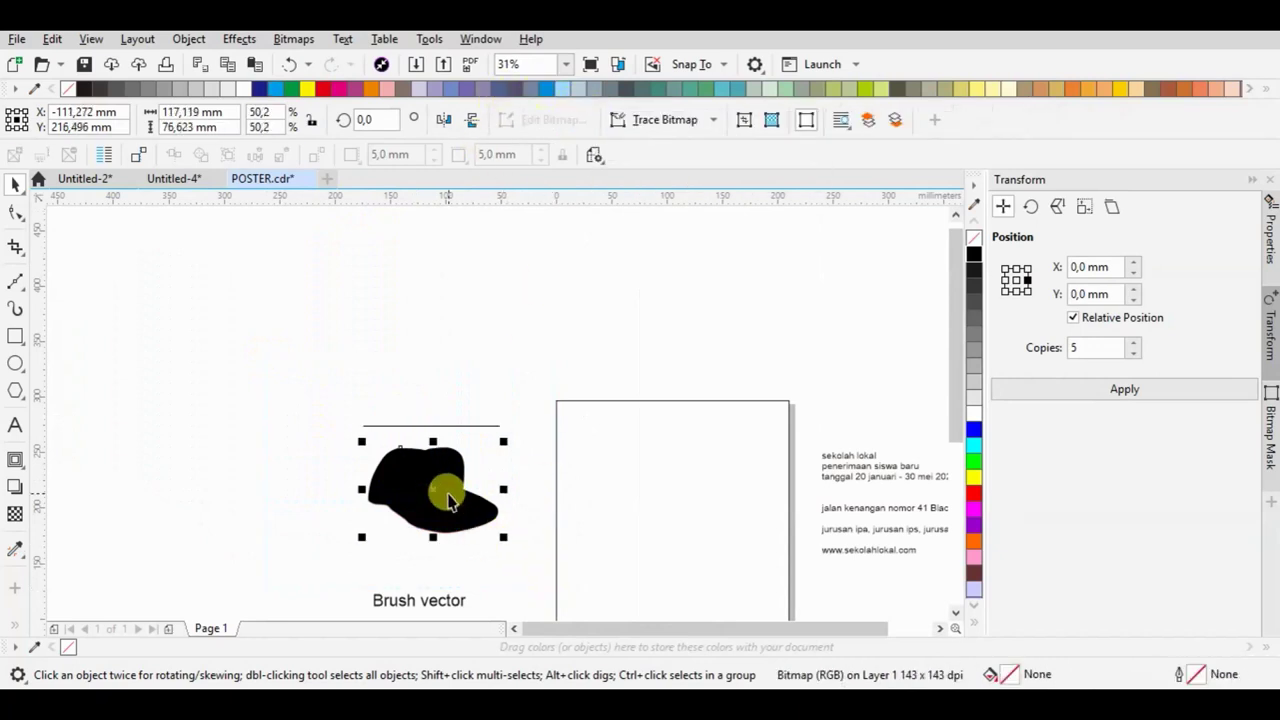
left_click_drag(434, 489, 455, 353)
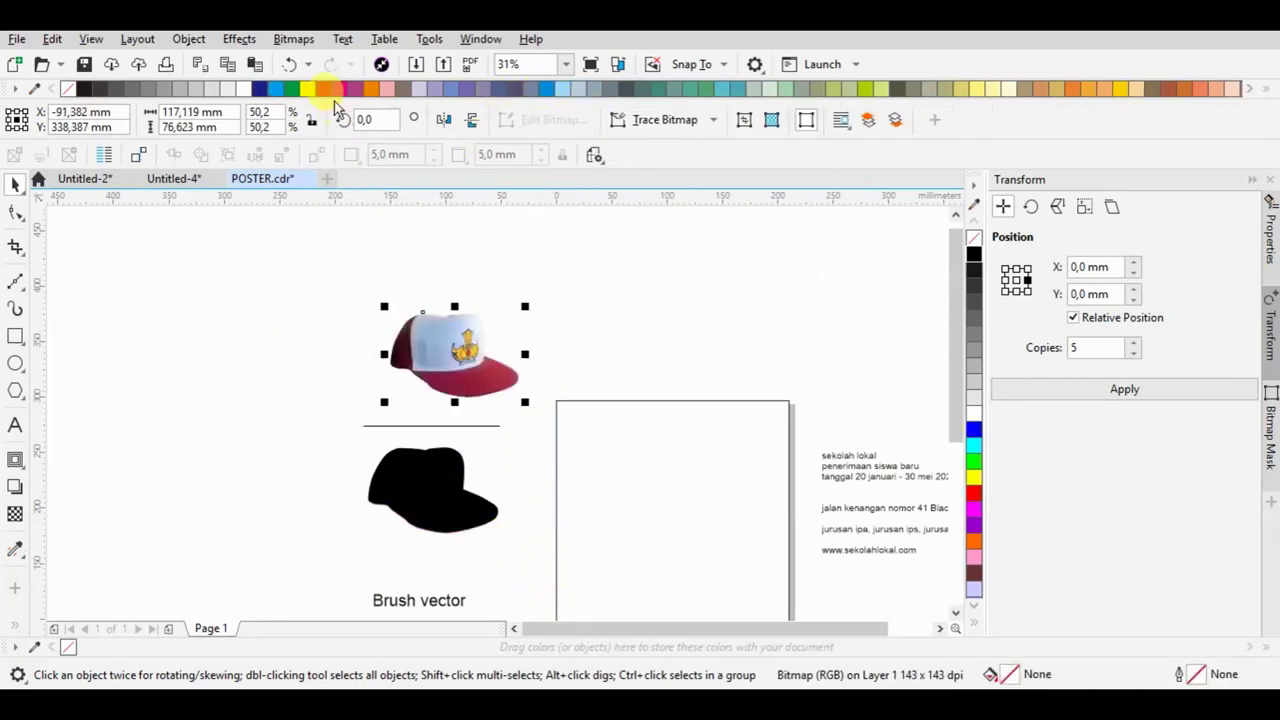
left_click(284, 66)
left_click(466, 325)
Send the black silhouette to the back and remove the leftover original bitmap around the cap
left_click(409, 492)
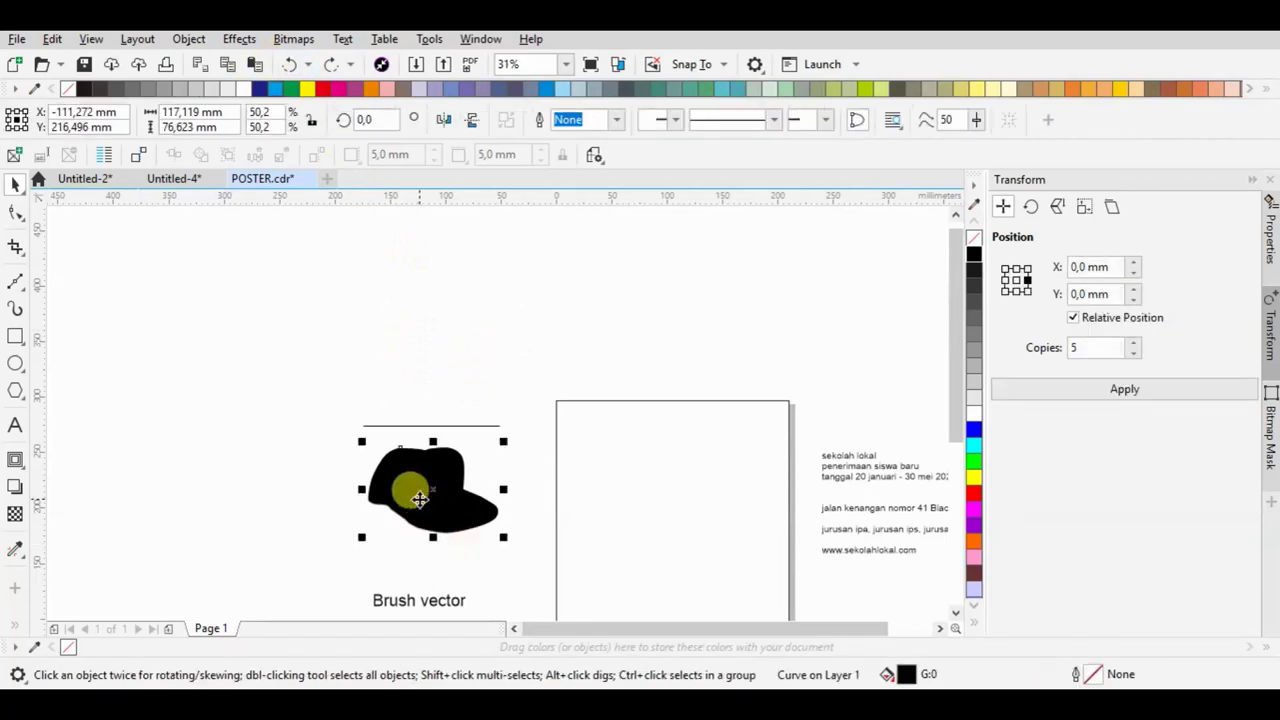
key("ctrl+End")
left_click(451, 427)
left_click(454, 423)
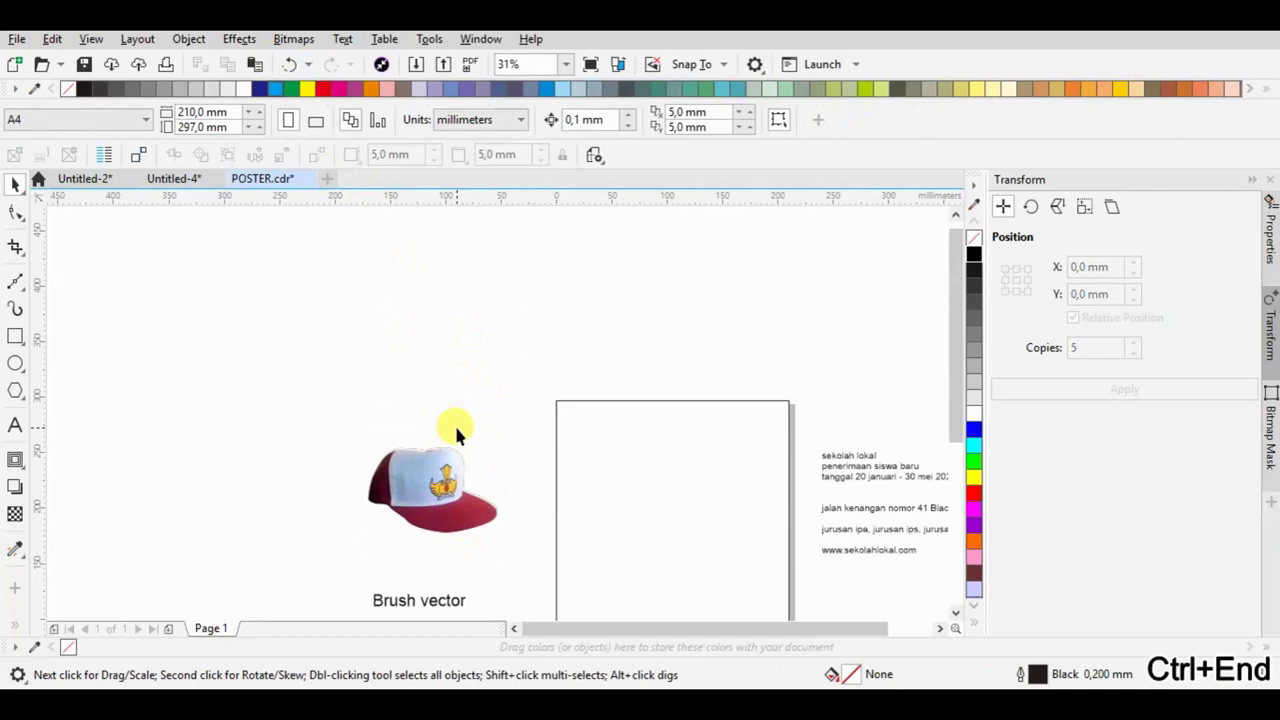
Scale the cut-out cap image down to about 112.5 x 73.6 mm over the black silhouette
scroll(446, 430, "up", 4)
left_click(440, 471)
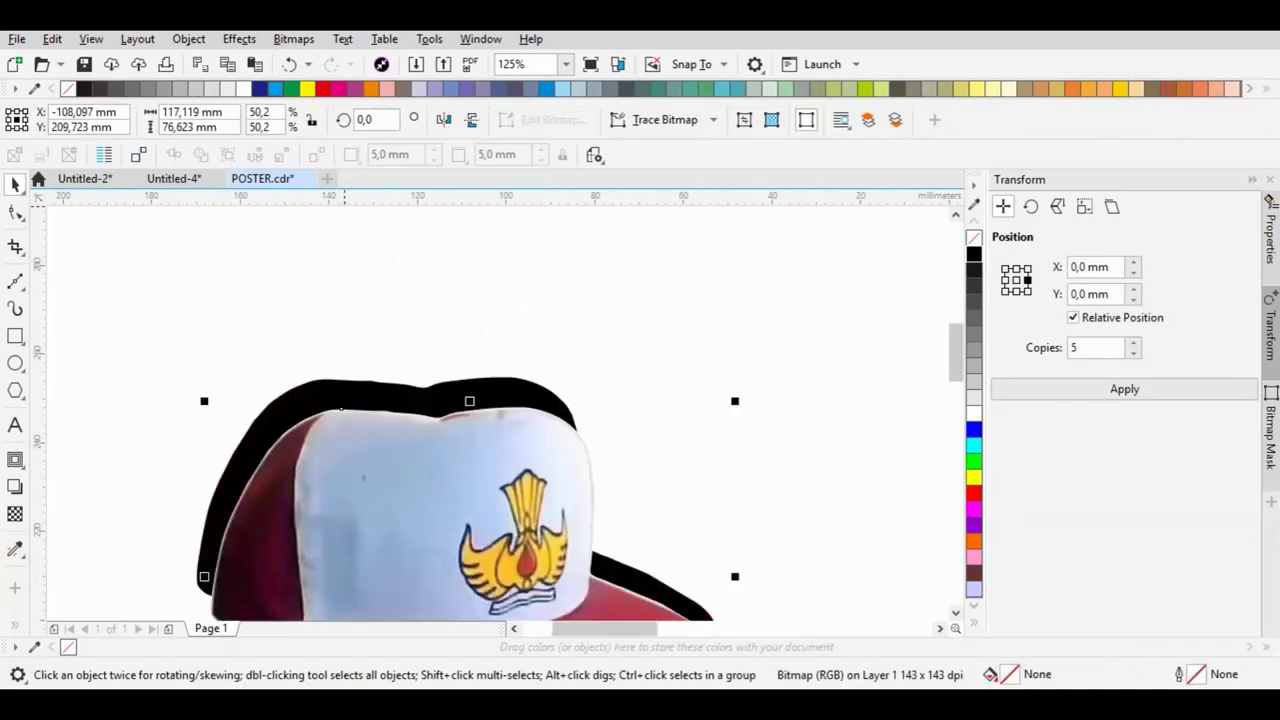
left_click(293, 66)
scroll(415, 343, "down", 2)
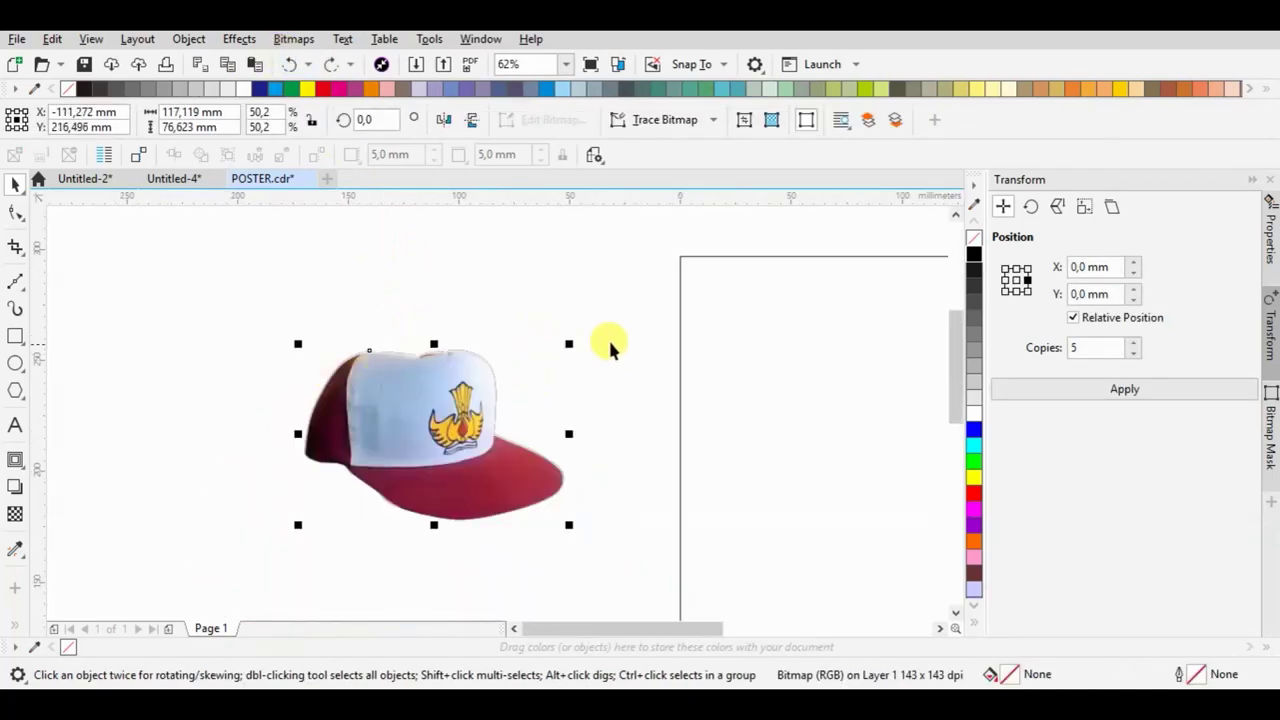
left_click_drag(568, 343, 558, 350)
scroll(394, 423, "up", 2)
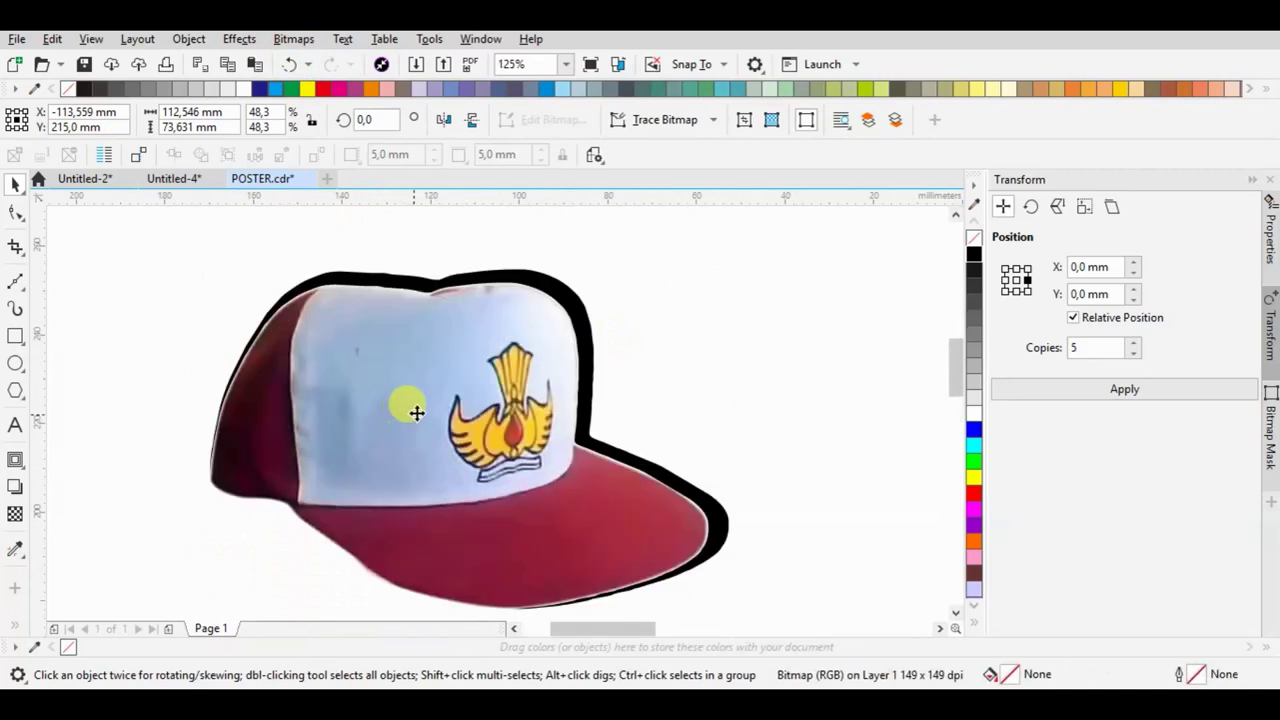
Move the cap with its black silhouette higher beside the page and reposition the brush-stroke bitmap below it
scroll(424, 414, "down", 4)
left_click_drag(240, 237, 525, 410)
mouse_move(478, 343)
left_mouse_down()
mouse_move(472, 232)
mouse_move(476, 243)
left_mouse_up()
mouse_move(423, 518)
left_mouse_down()
mouse_move(394, 447)
mouse_move(331, 407)
mouse_move(350, 422)
left_mouse_up()
Quick Trace the black brush-stroke bitmap into vector shapes
scroll(296, 382, "up", 1)
right_click(296, 382)
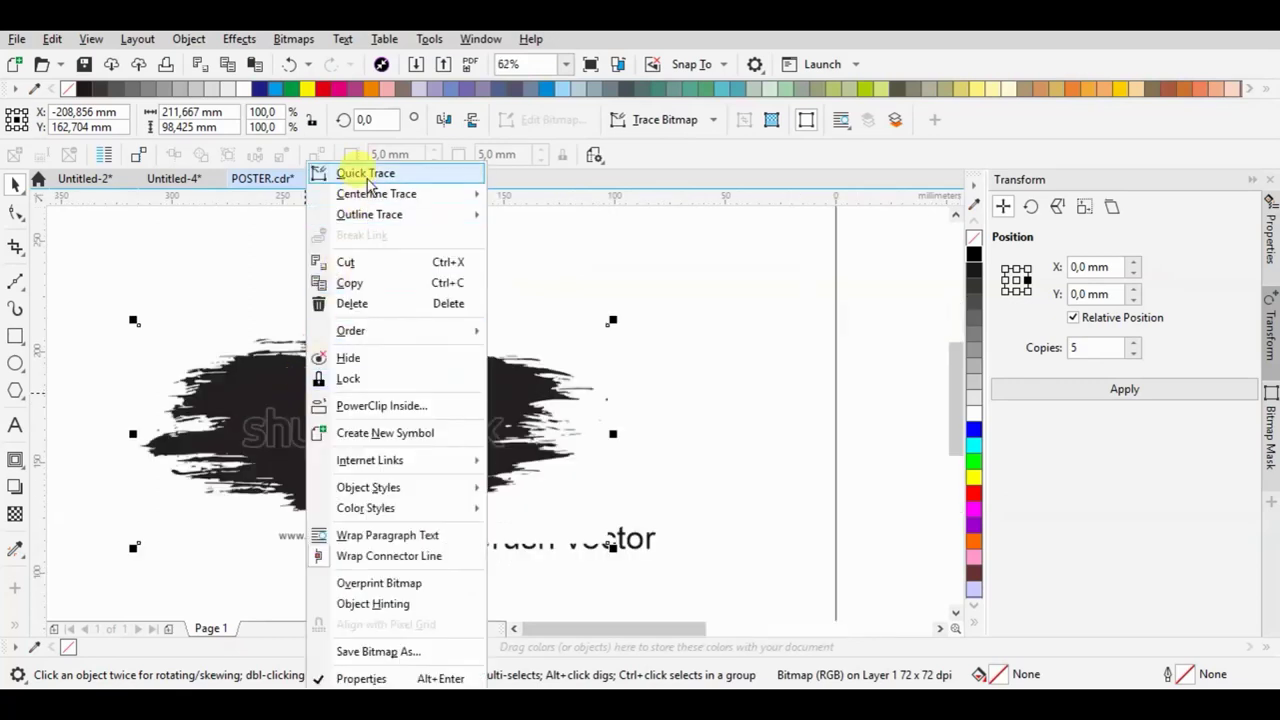
left_click(366, 174)
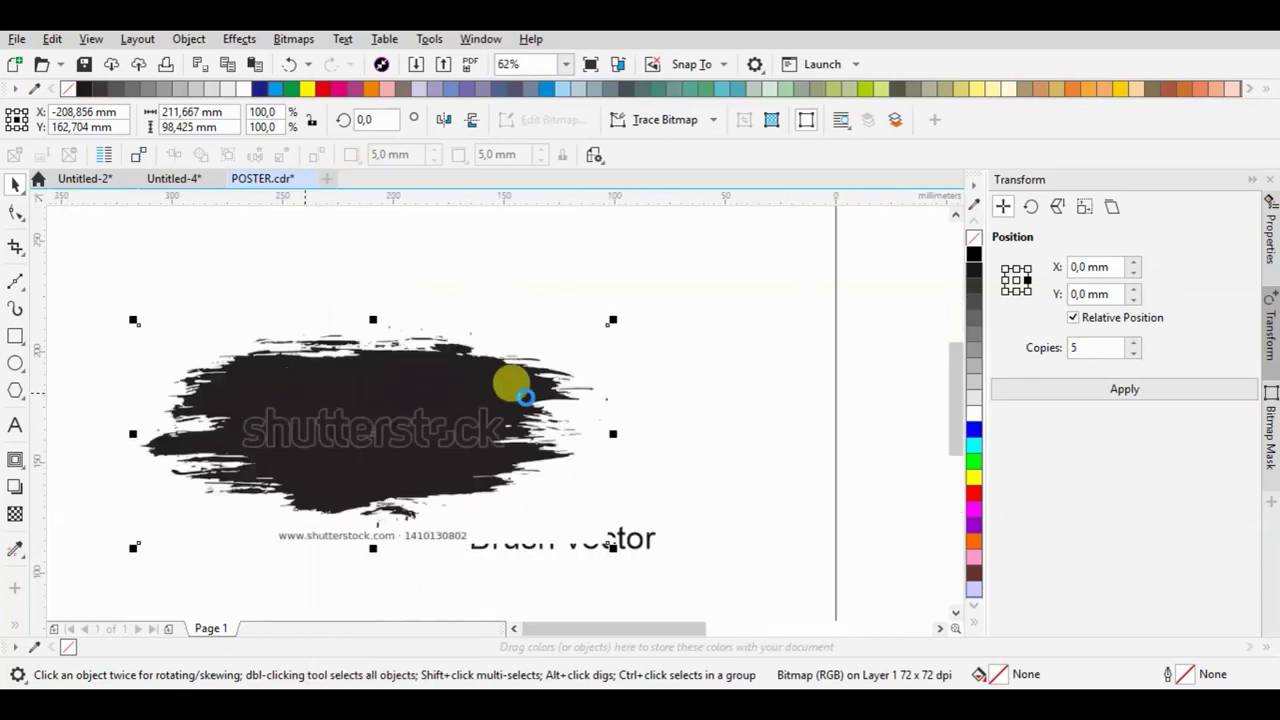
right_click(402, 394)
left_click(453, 173)
left_click(614, 506)
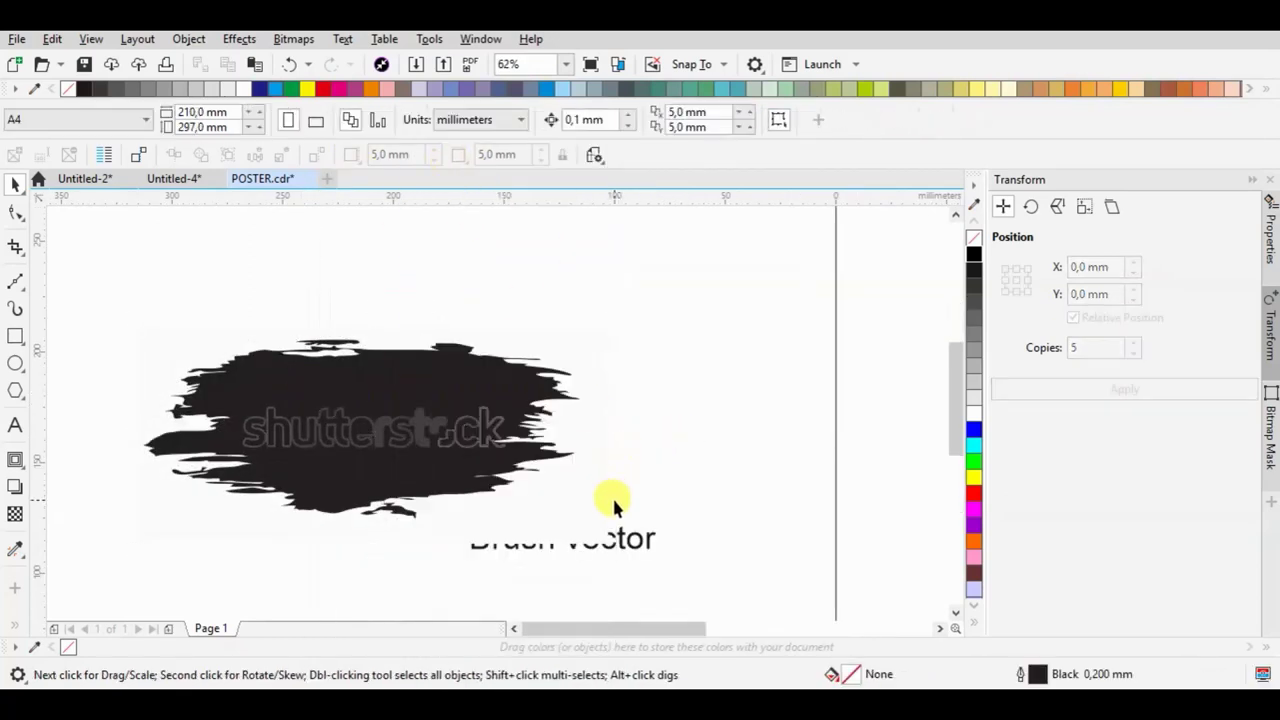
Delete the "Brush vector" caption and the original brush bitmap with its watermark line, keeping the traced shapes
left_click(402, 602)
key("Delete")
left_click(485, 521)
key("Delete")
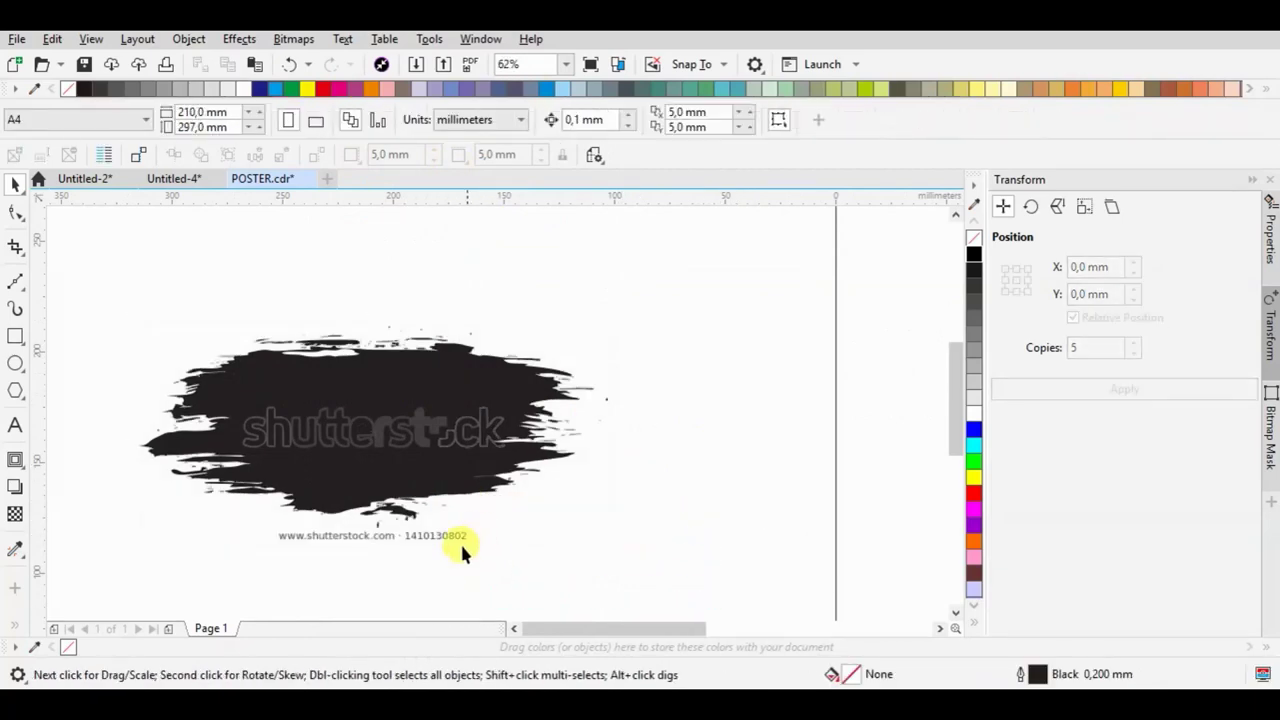
left_click(461, 532)
key("Delete")
Weld all the traced brush pieces into a single solid black curve without the watermark lettering
key("F3")
left_click_drag(610, 352, 224, 548)
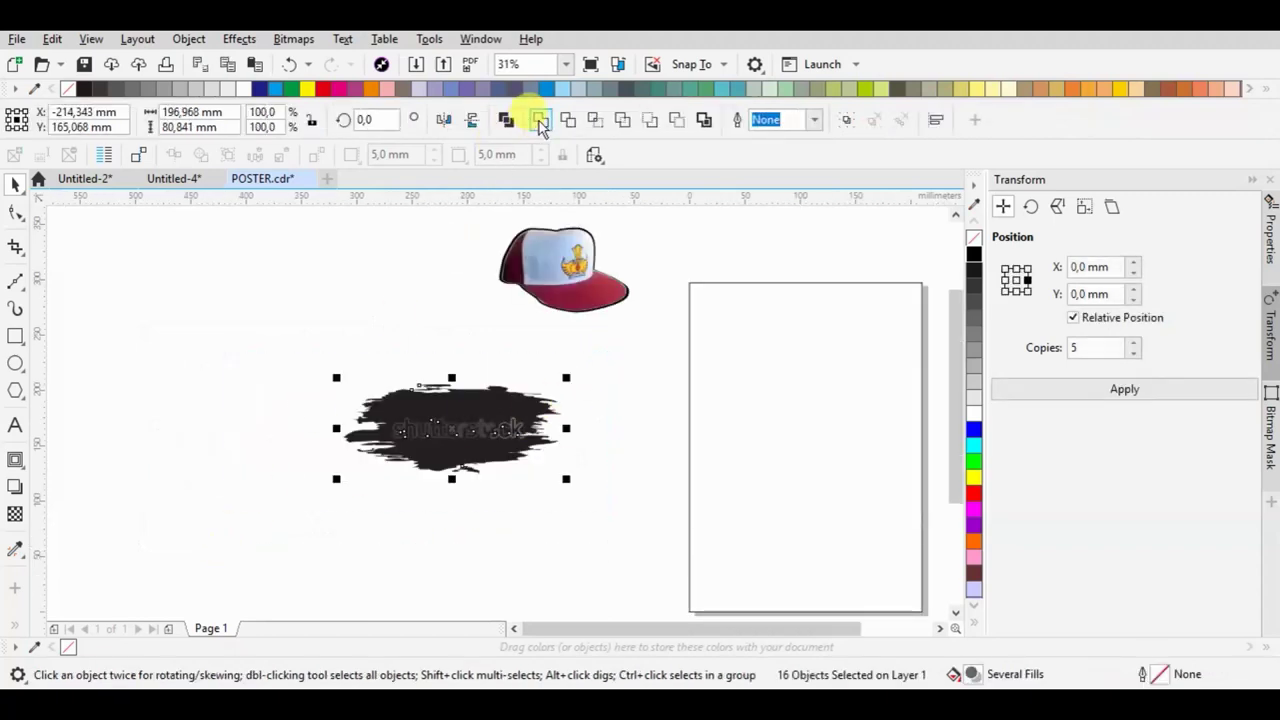
left_click(538, 120)
scroll(471, 450, "up", 1)
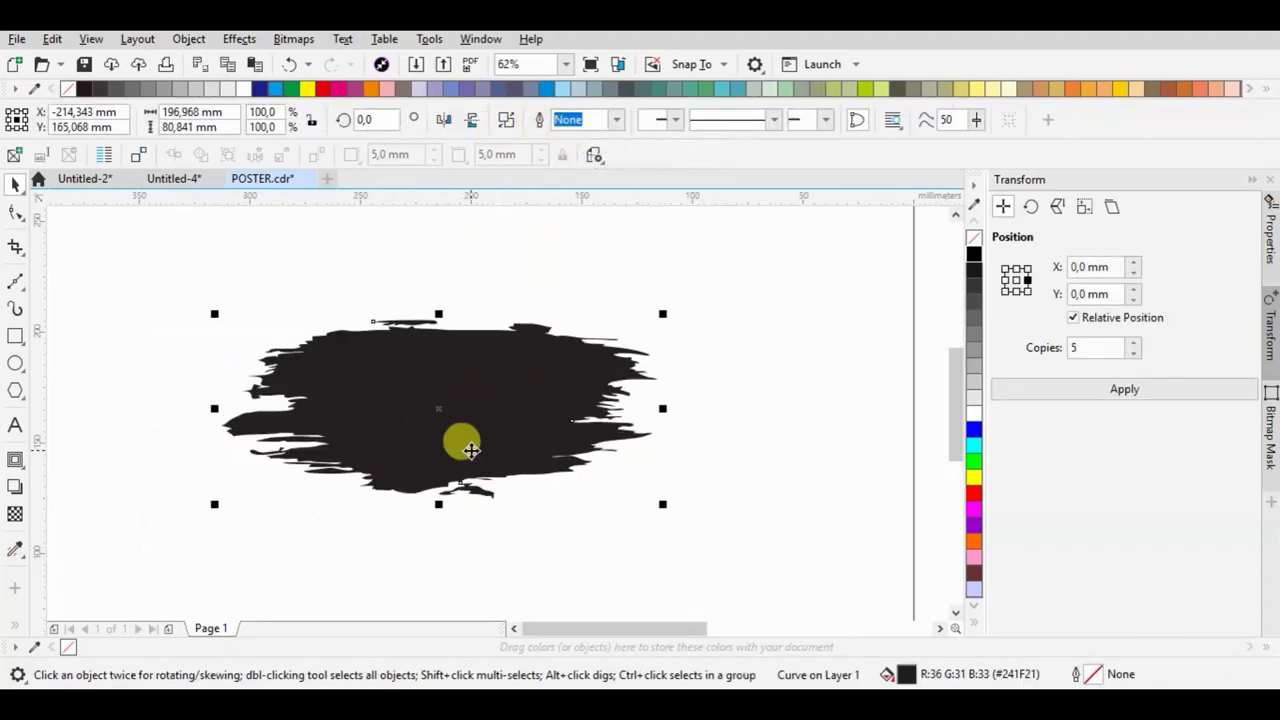
Stretch the welded brush shape horizontally to about 236.9 mm wide, keeping its height
left_click(391, 358)
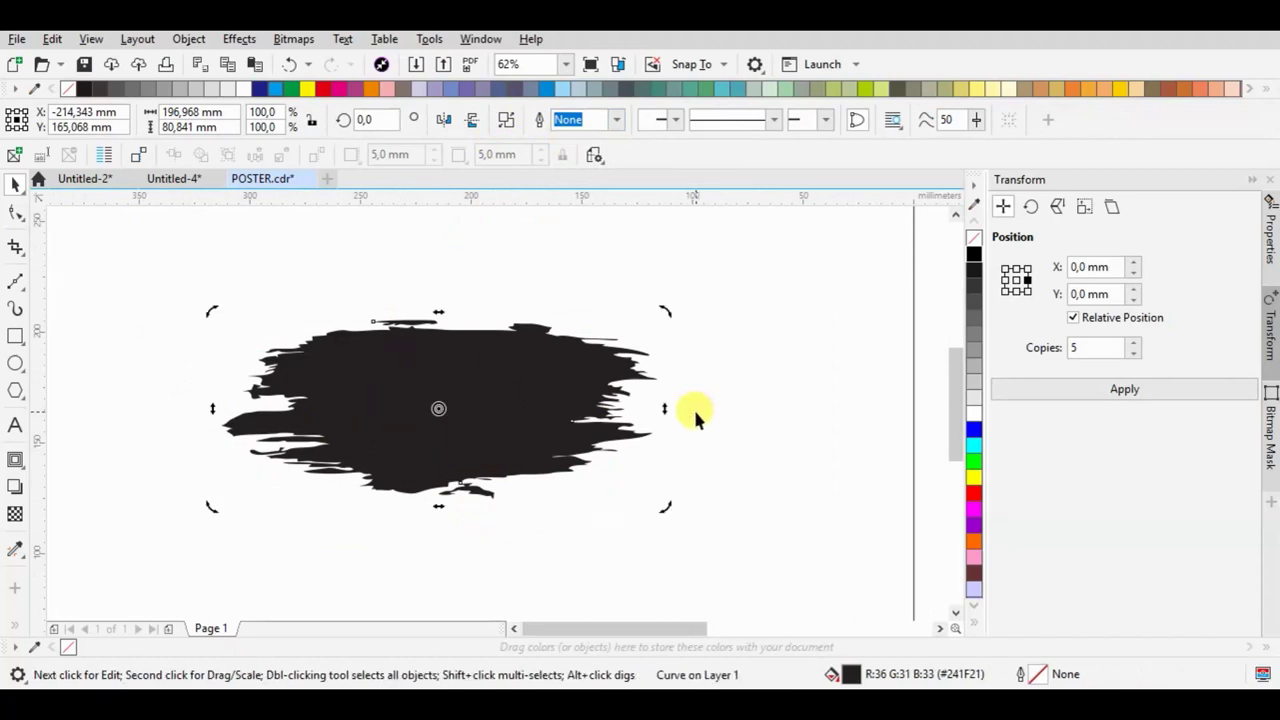
left_click(663, 405)
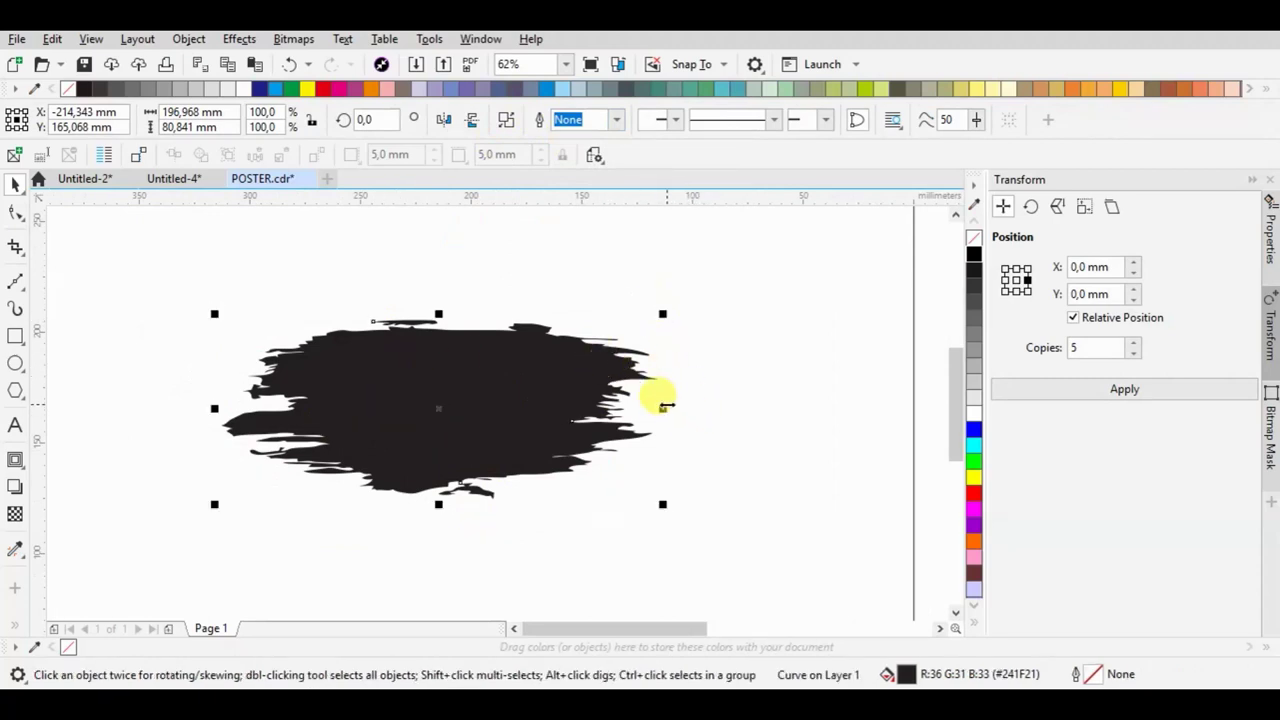
left_click_drag(663, 405, 750, 412)
scroll(550, 414, "down", 1)
Rotate the brush shape by about 26.8° and overlap it with copies, one scaled down to about 175.8 x 114.6 mm
left_click(641, 387)
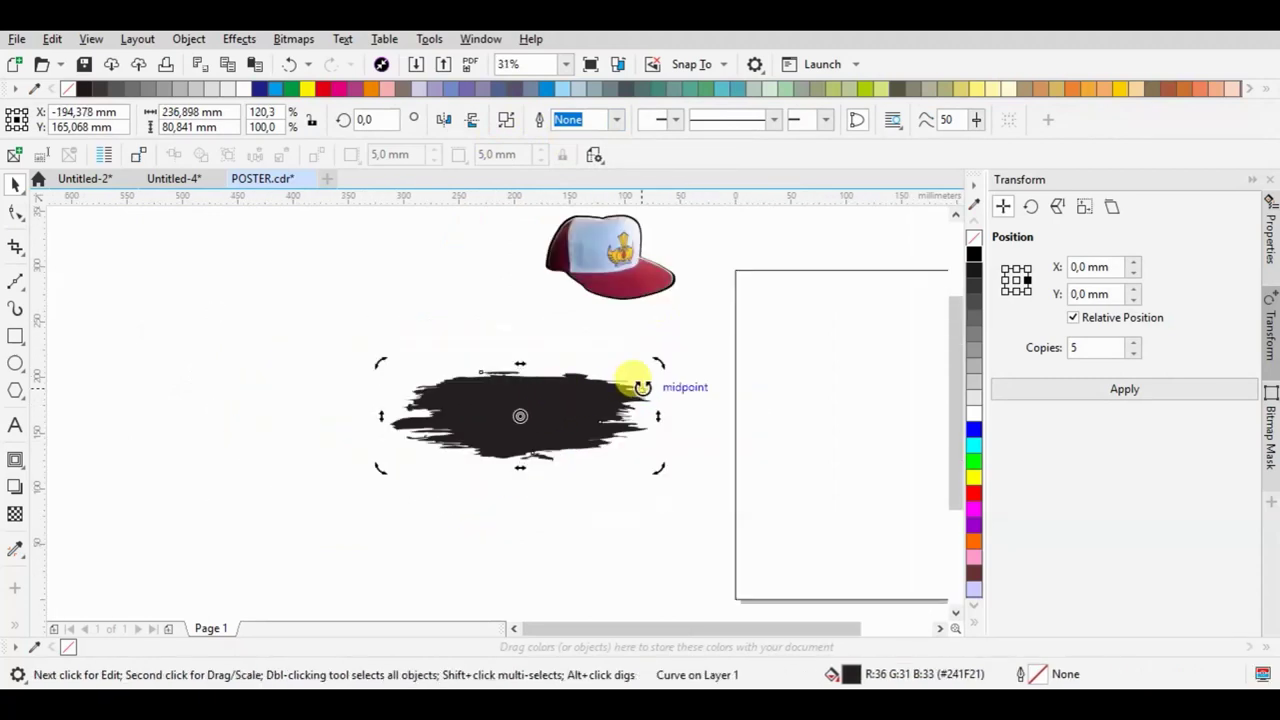
left_click_drag(656, 358, 612, 309)
mouse_move(584, 391)
left_mouse_down()
mouse_move(443, 371)
mouse_move(443, 337)
mouse_move(491, 409)
mouse_move(487, 390)
left_mouse_up()
left_click_drag(569, 313, 532, 338)
left_click_drag(429, 410, 502, 414)
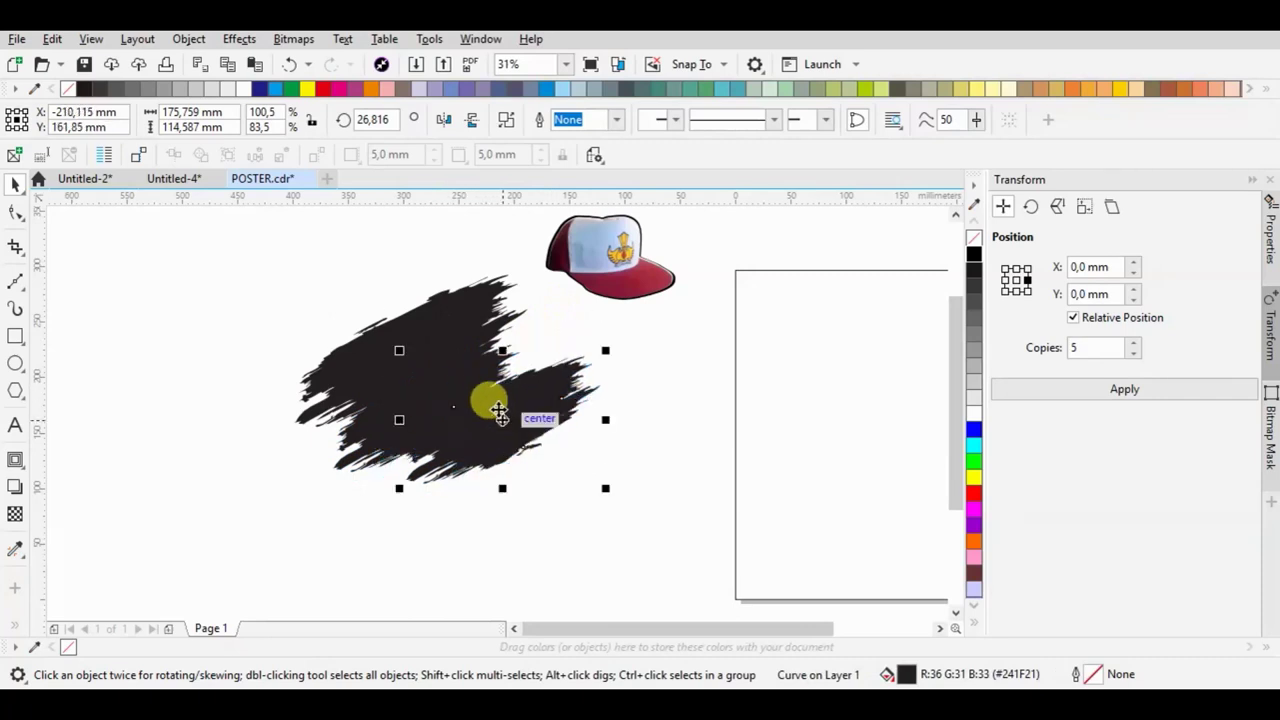
Combine the brush shapes with mirrored copies into a ragged blob about 212 x 167 mm and group all the pieces
left_click_drag(271, 266, 595, 554)
left_click_drag(426, 316, 420, 388)
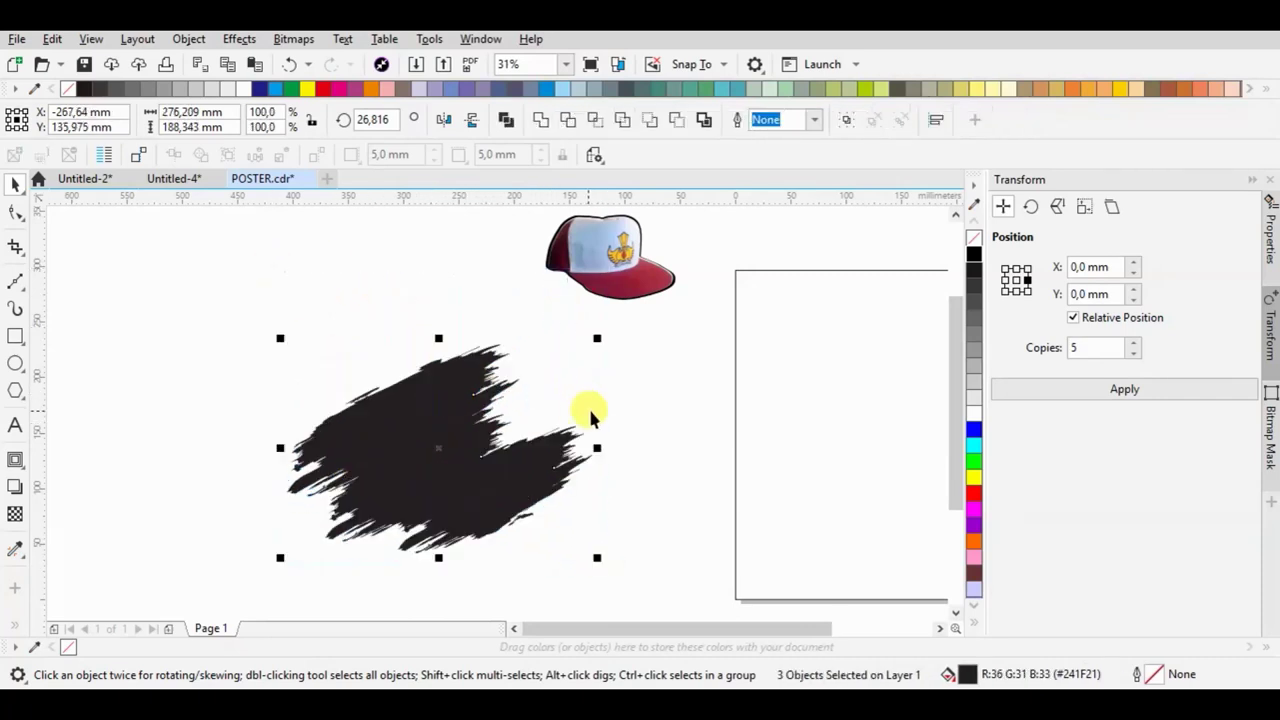
left_click_drag(595, 568, 563, 506)
mouse_move(448, 425)
left_mouse_down()
mouse_move(465, 392)
mouse_move(475, 401)
mouse_move(430, 432)
mouse_move(443, 372)
mouse_move(384, 365)
mouse_move(358, 377)
mouse_move(375, 382)
mouse_move(371, 366)
mouse_move(400, 357)
mouse_move(394, 332)
left_mouse_up()
left_click(443, 119)
left_click(472, 119)
left_click_drag(505, 530, 510, 530)
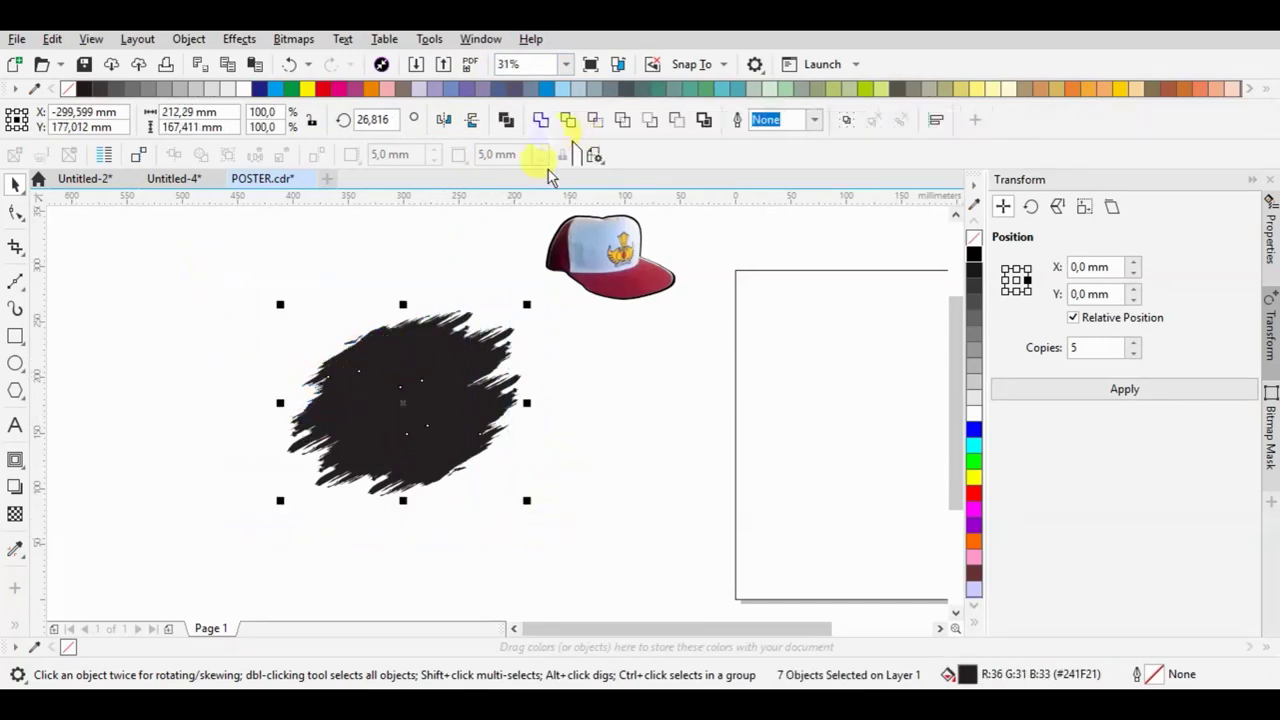
key("ctrl+g")
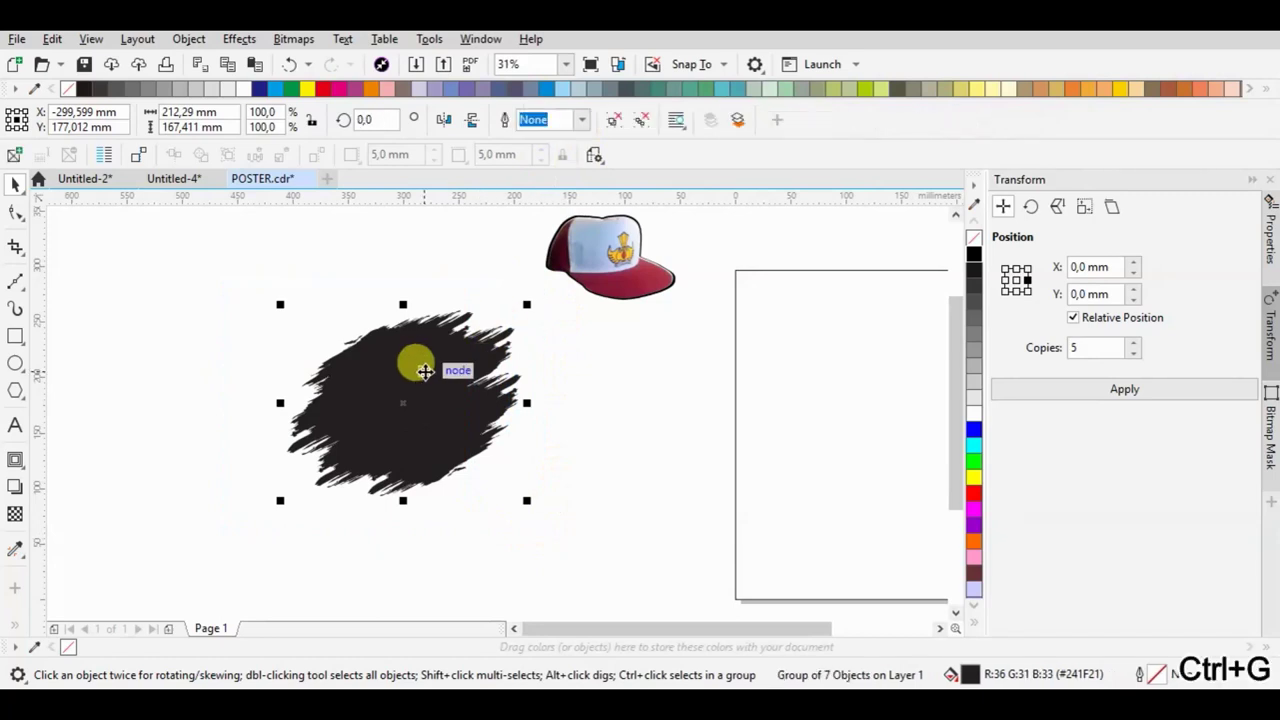
scroll(320, 337, "down", 2)
scroll(714, 371, "up", 2)
left_click(672, 322)
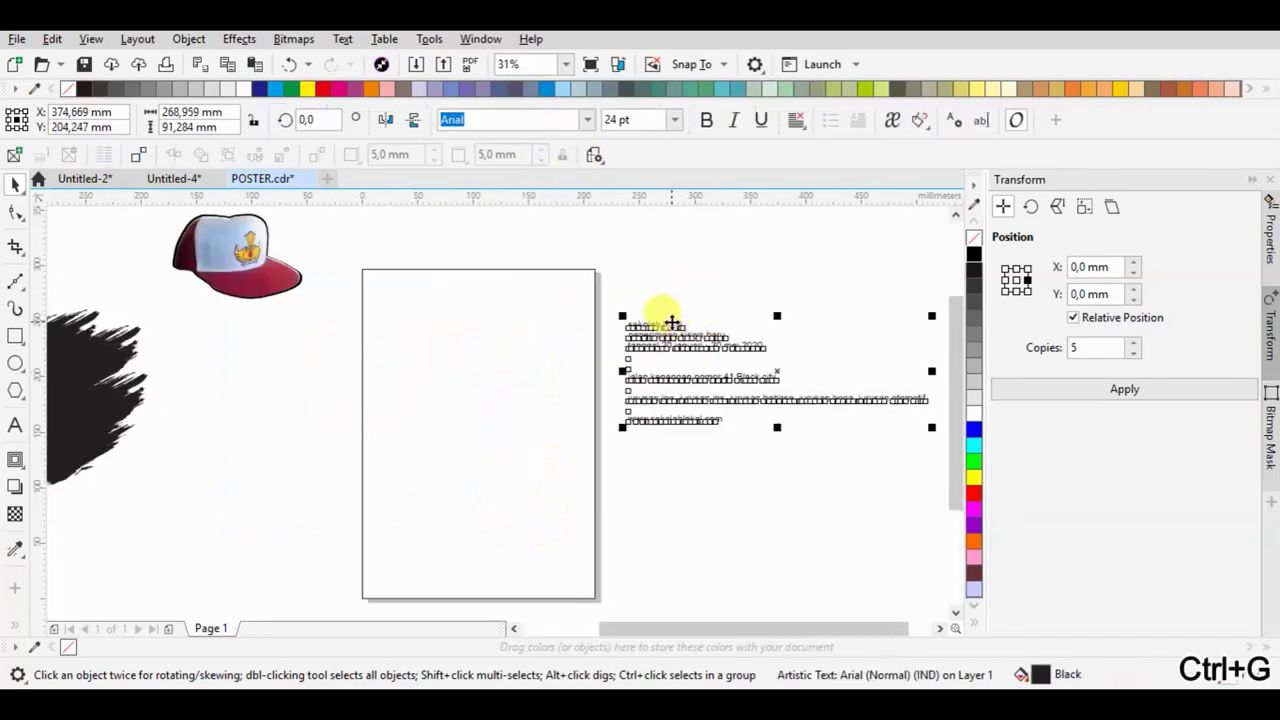
left_click(252, 256)
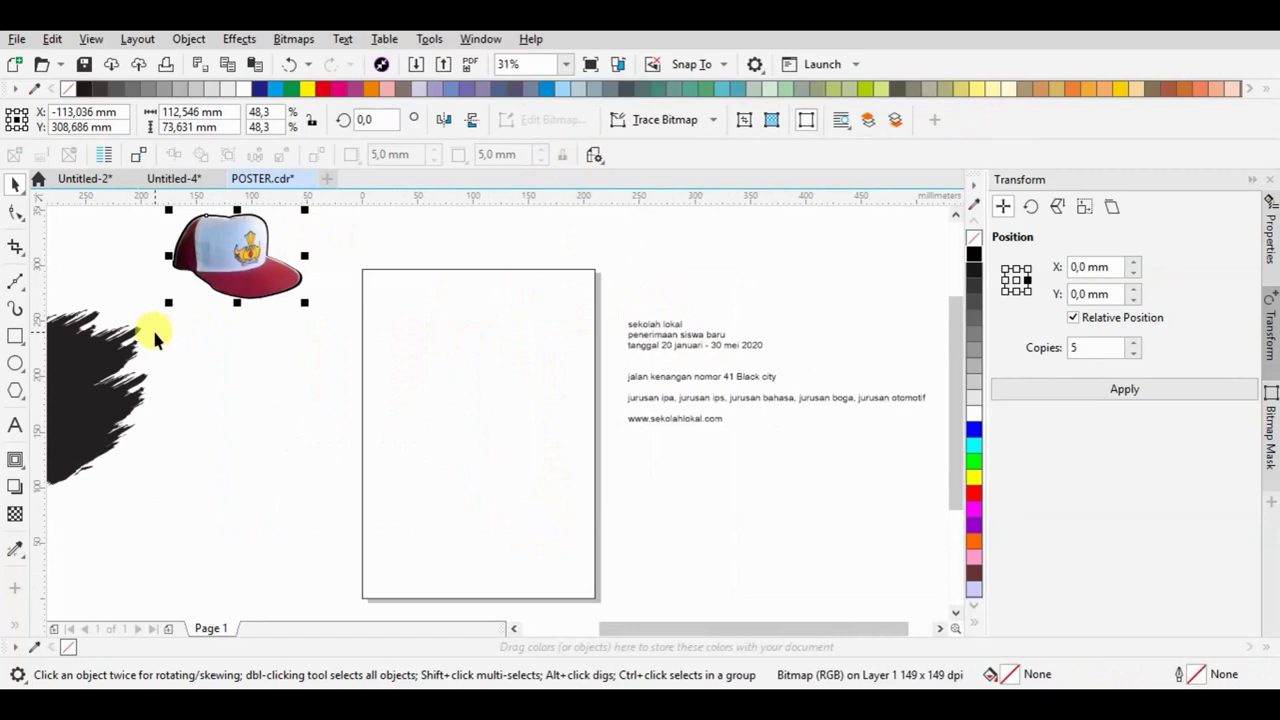
Fill the 210 x 297 mm page rectangle with solid red
scroll(434, 369, "down", 2)
left_click(518, 345)
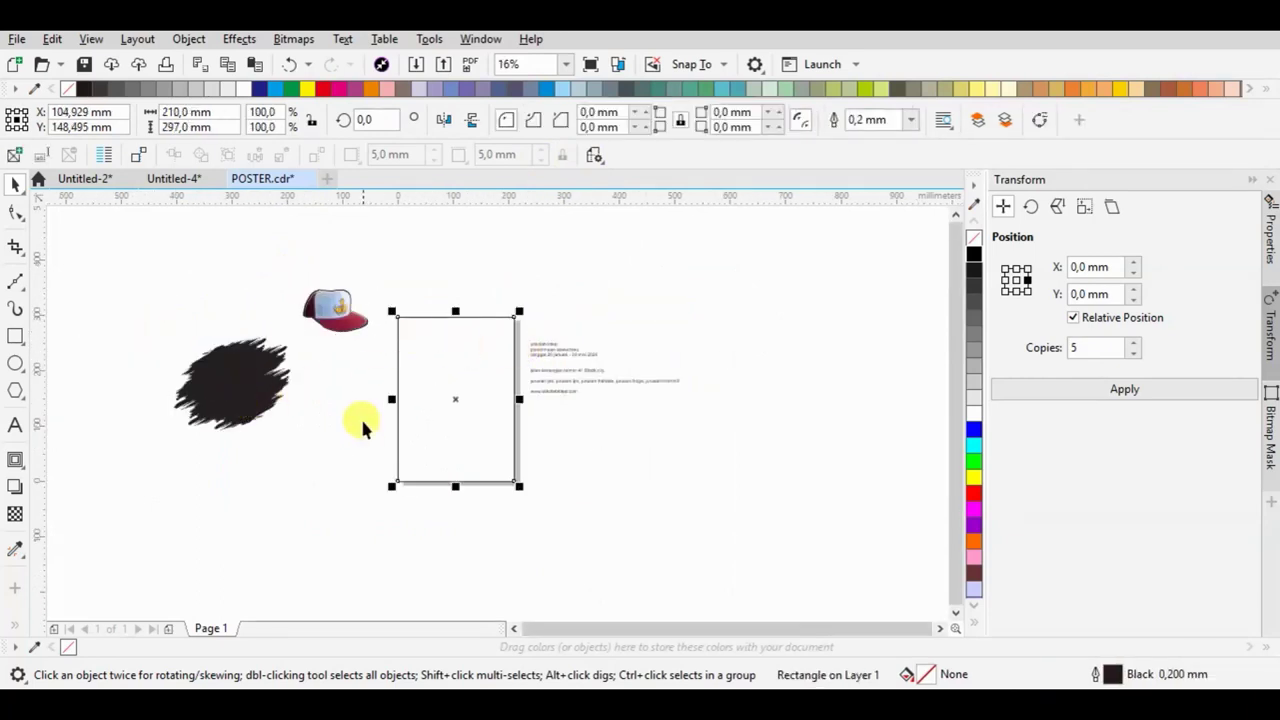
left_click(970, 493)
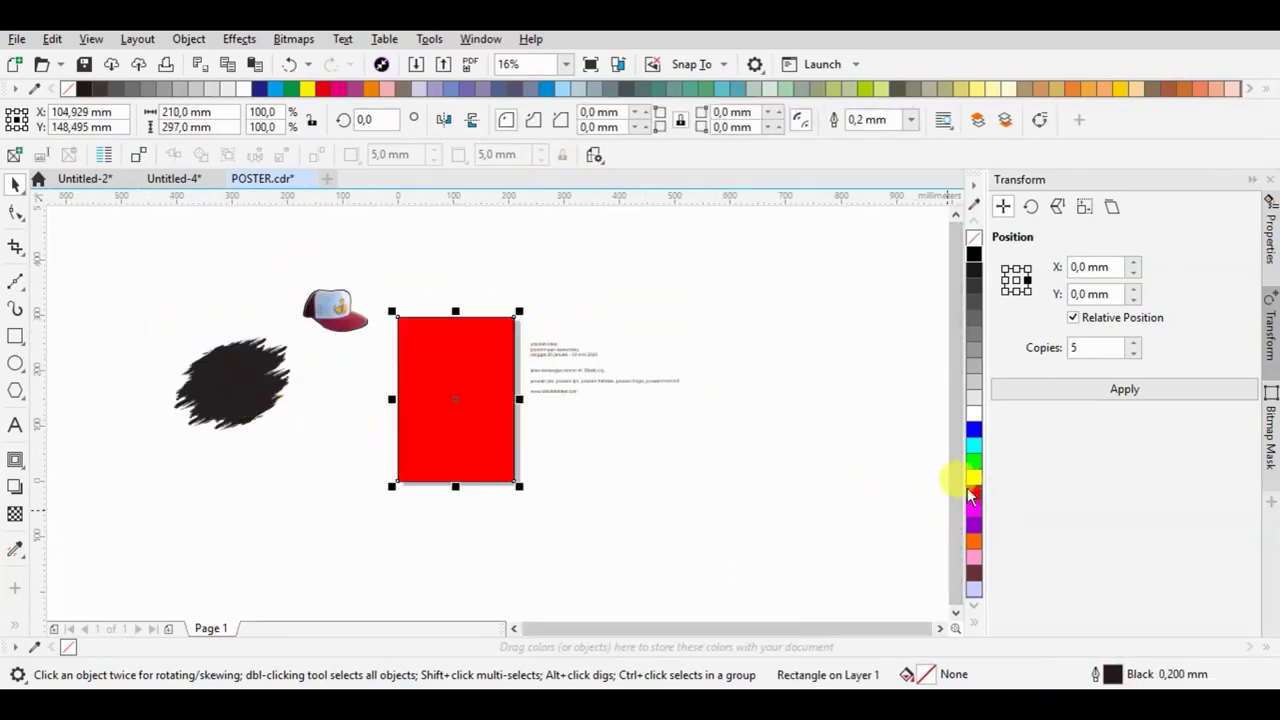
Give the red page rectangle an elliptical fountain fill, white at the centre and red at the edges
scroll(485, 380, "up", 2)
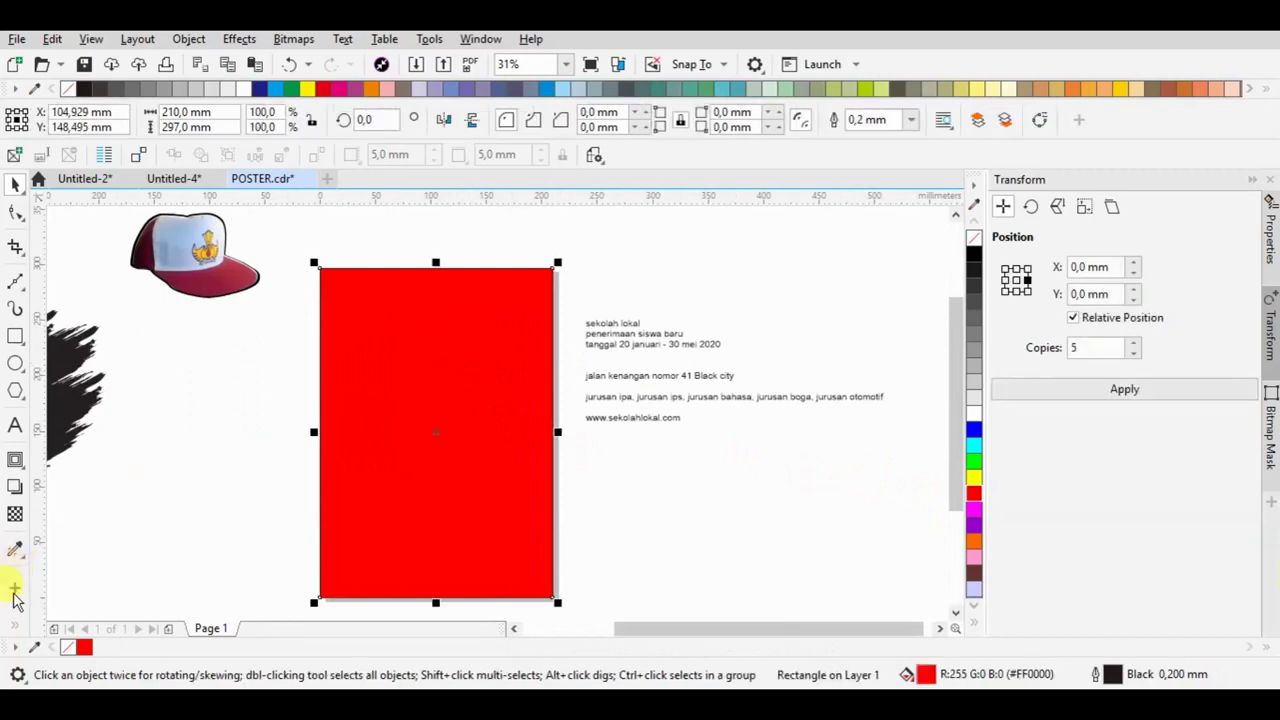
left_click(15, 628)
left_click(46, 498)
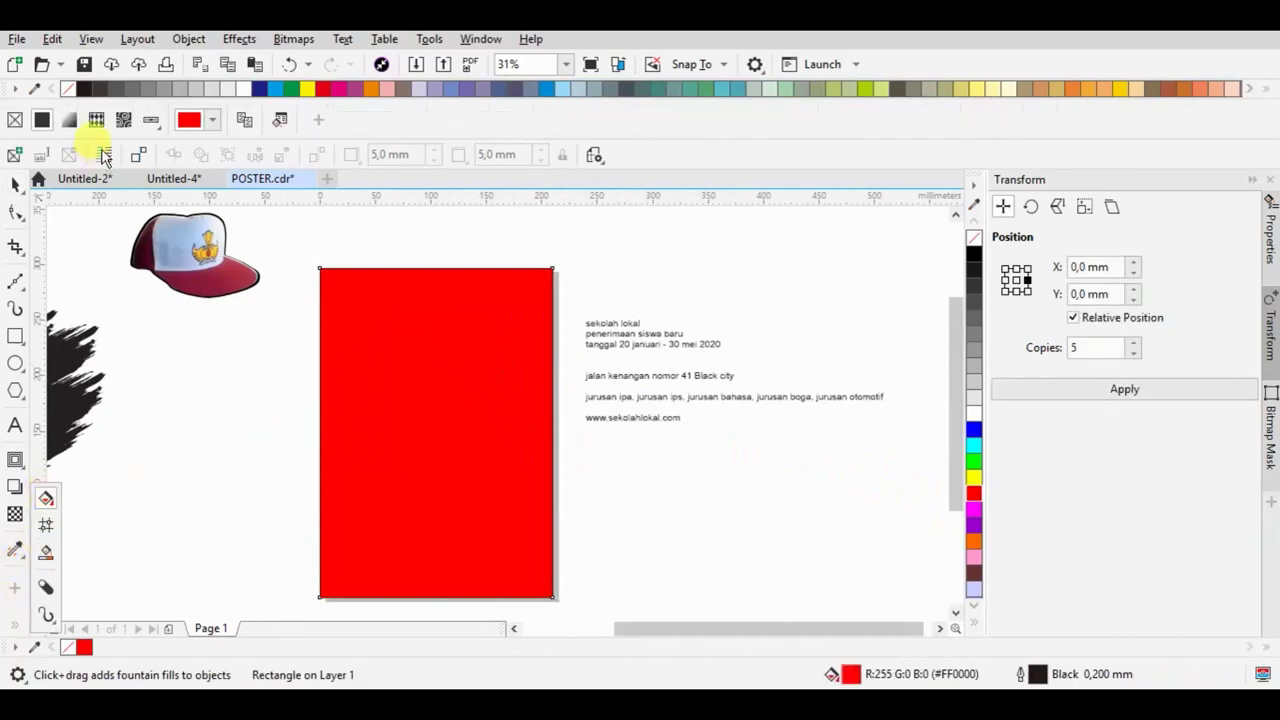
left_click(70, 121)
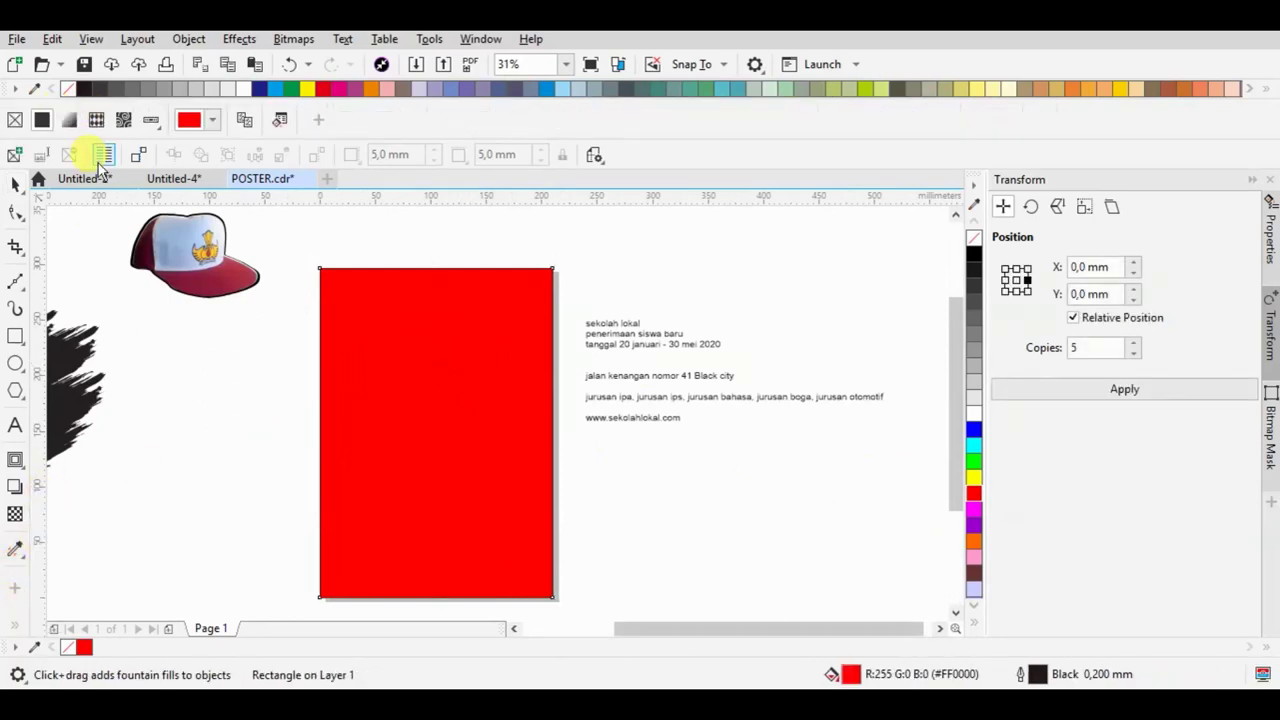
left_click(66, 120)
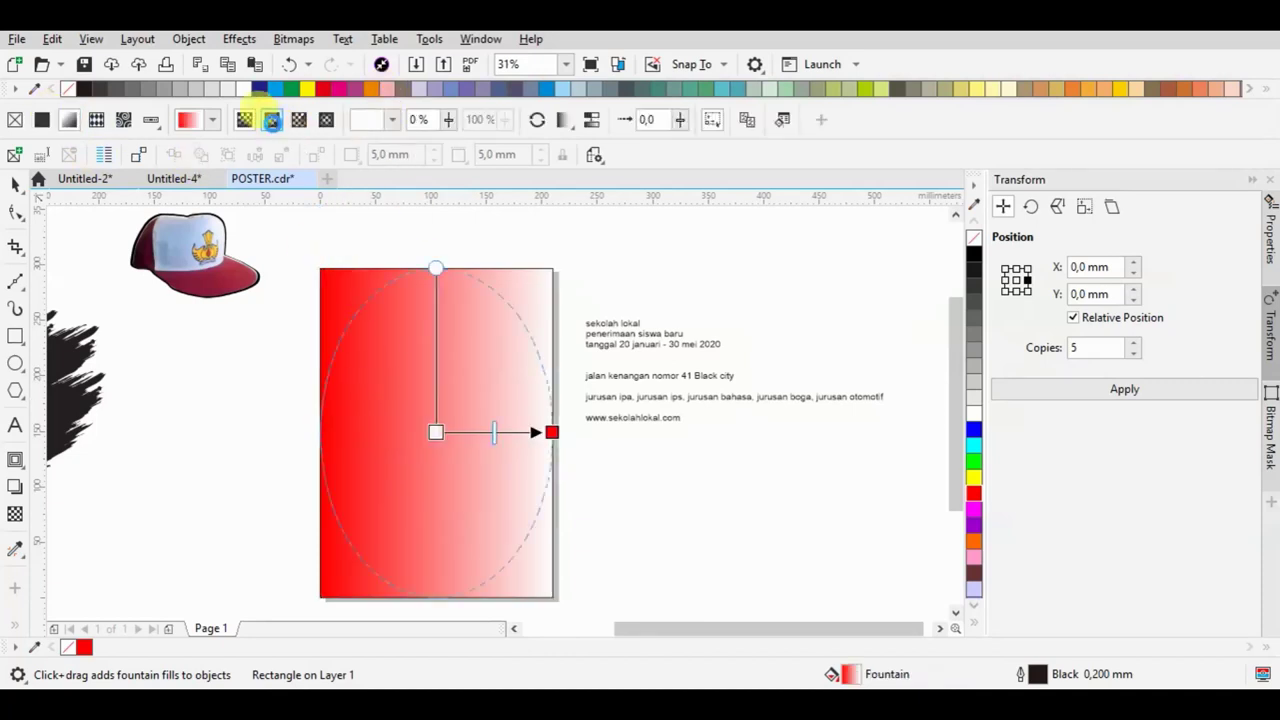
left_click(271, 119)
Sample the cap's red for the fountain fill's centre colour, then lighten it to pink #FF5980
left_click(433, 431)
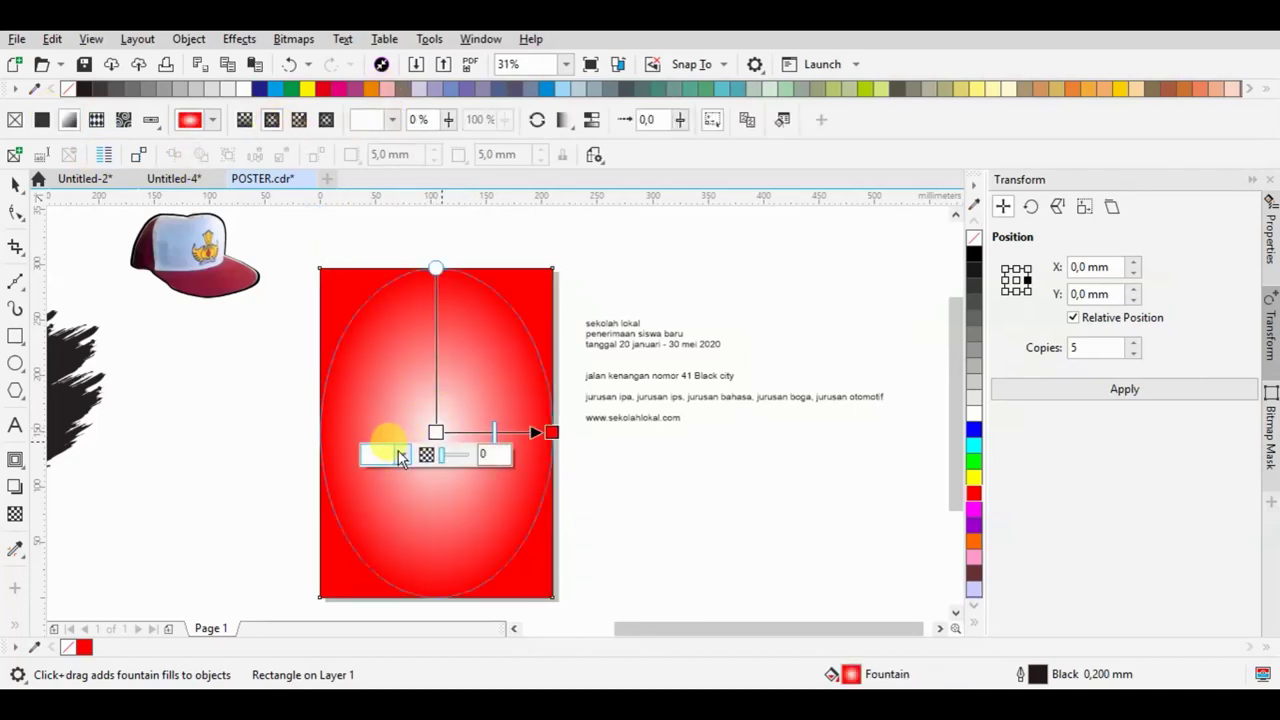
left_click(404, 454)
left_click(540, 418)
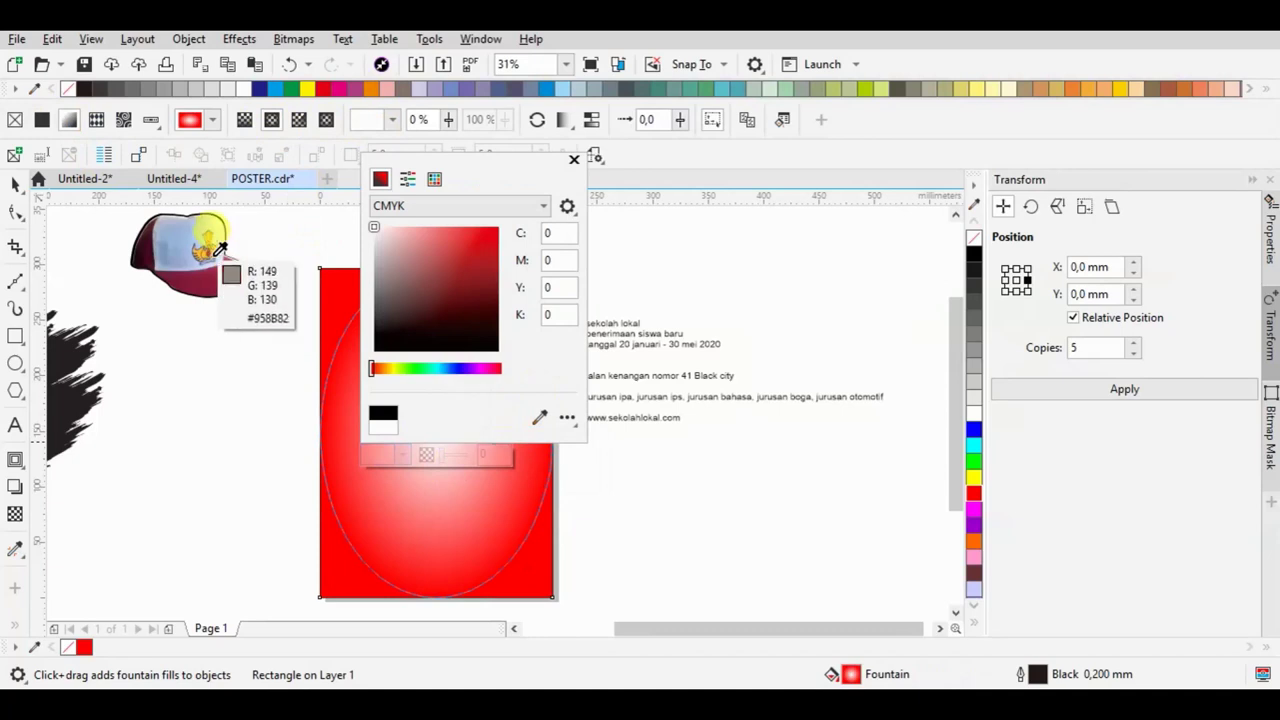
left_click(220, 262)
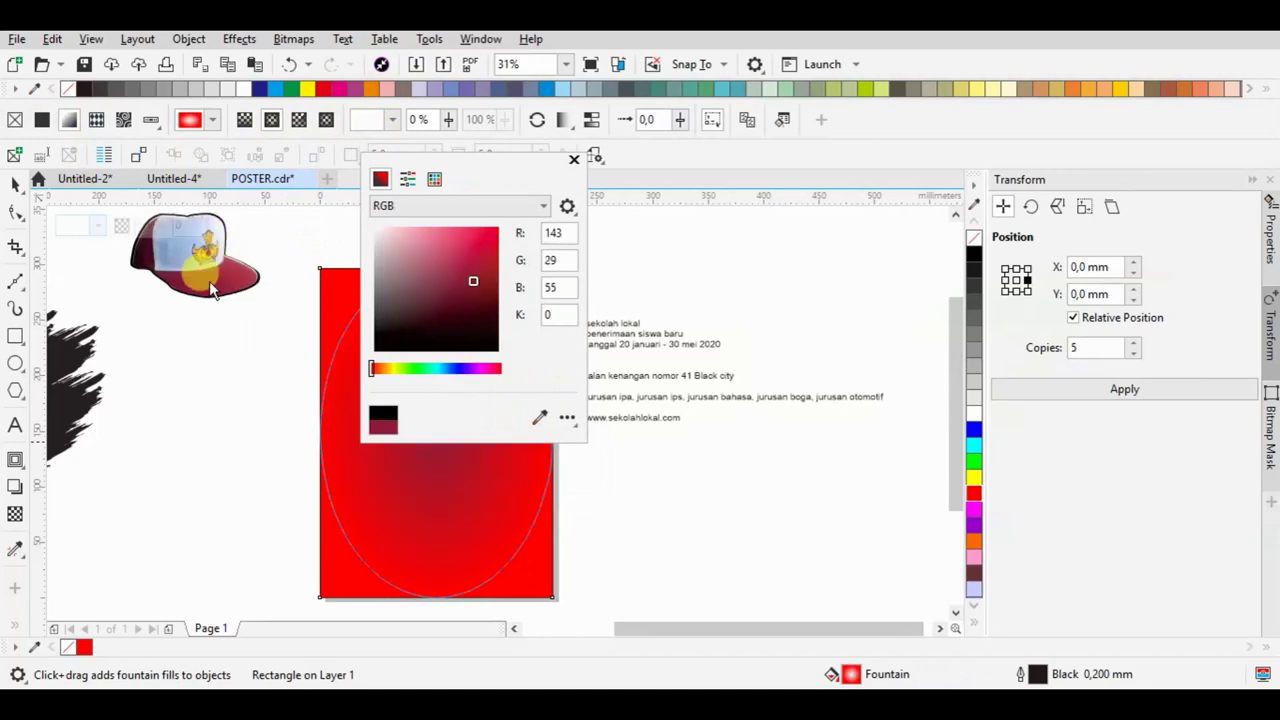
left_click(498, 229)
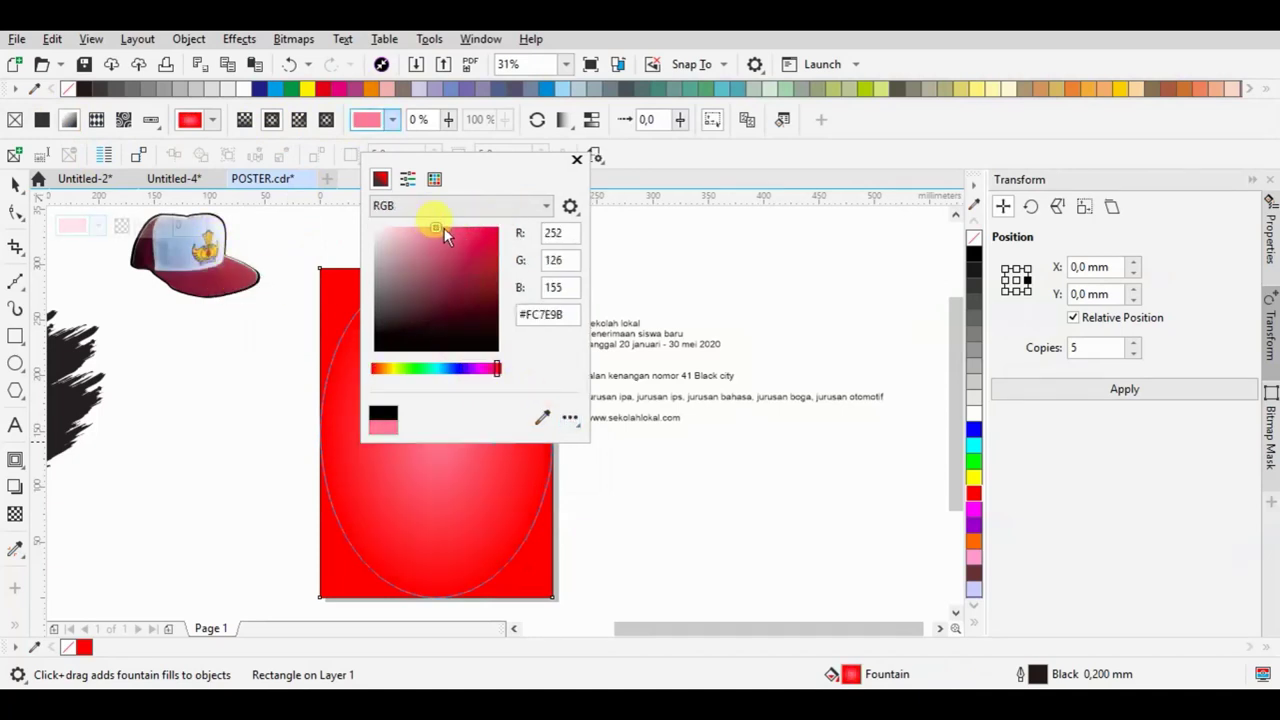
left_click(454, 227)
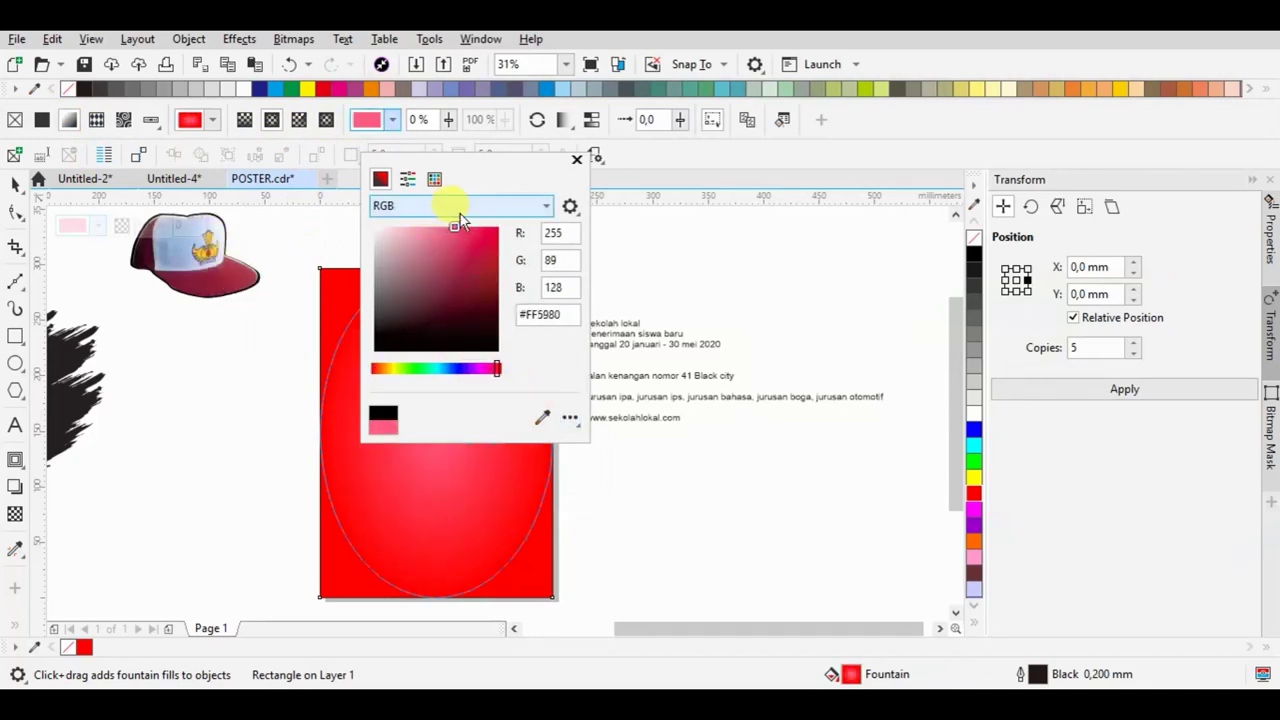
left_click(577, 160)
Extend the elliptical gradient slightly beyond the page rectangle's edge and remove the rectangle's outline
left_click_drag(552, 432, 560, 432)
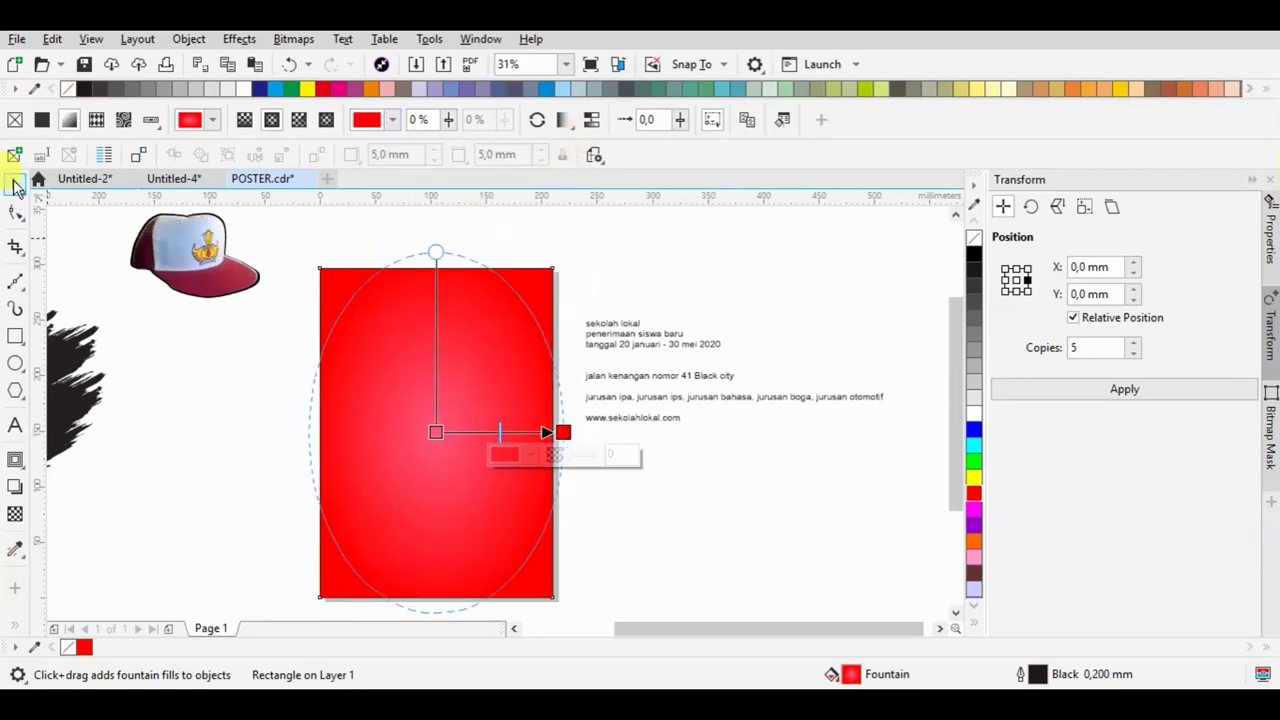
left_click(15, 186)
left_click(486, 406)
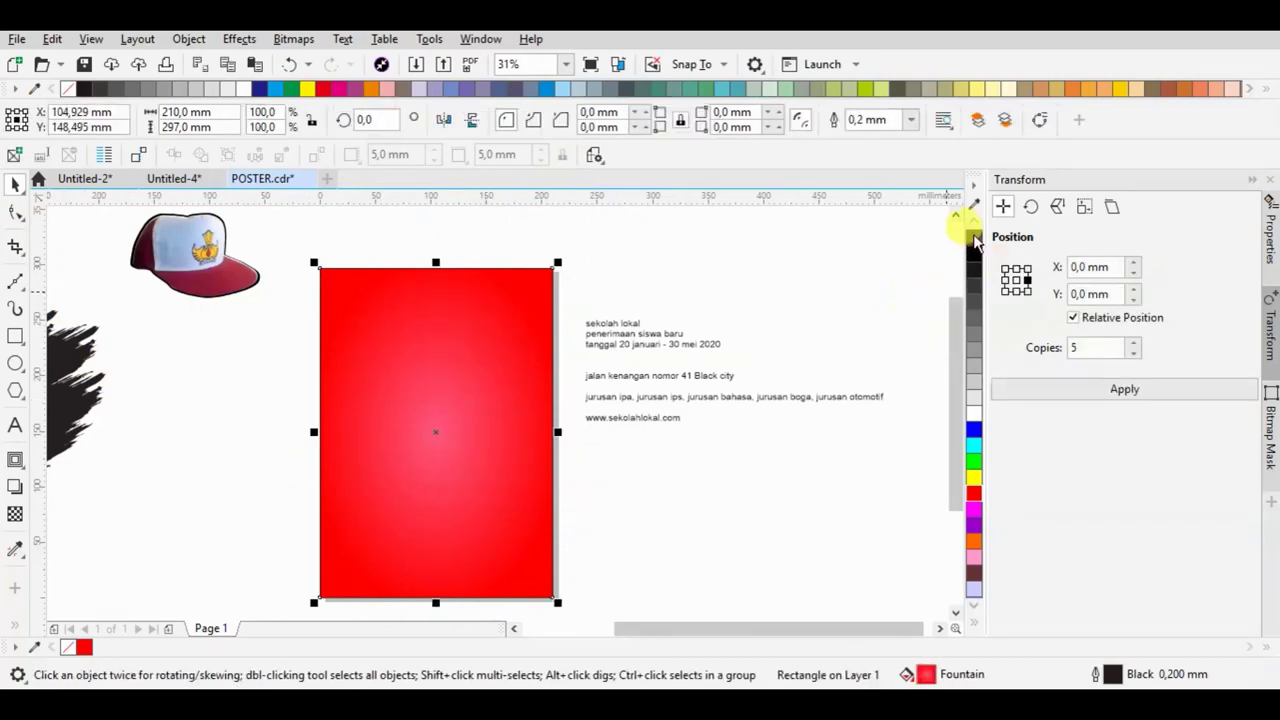
left_click(846, 277)
Insert a blank line below "sekolah lokal" in the text block and extend that line to "sekolah lokal 20"
scroll(563, 297, "up", 2)
left_click(684, 345)
left_click(684, 345)
key("Return")
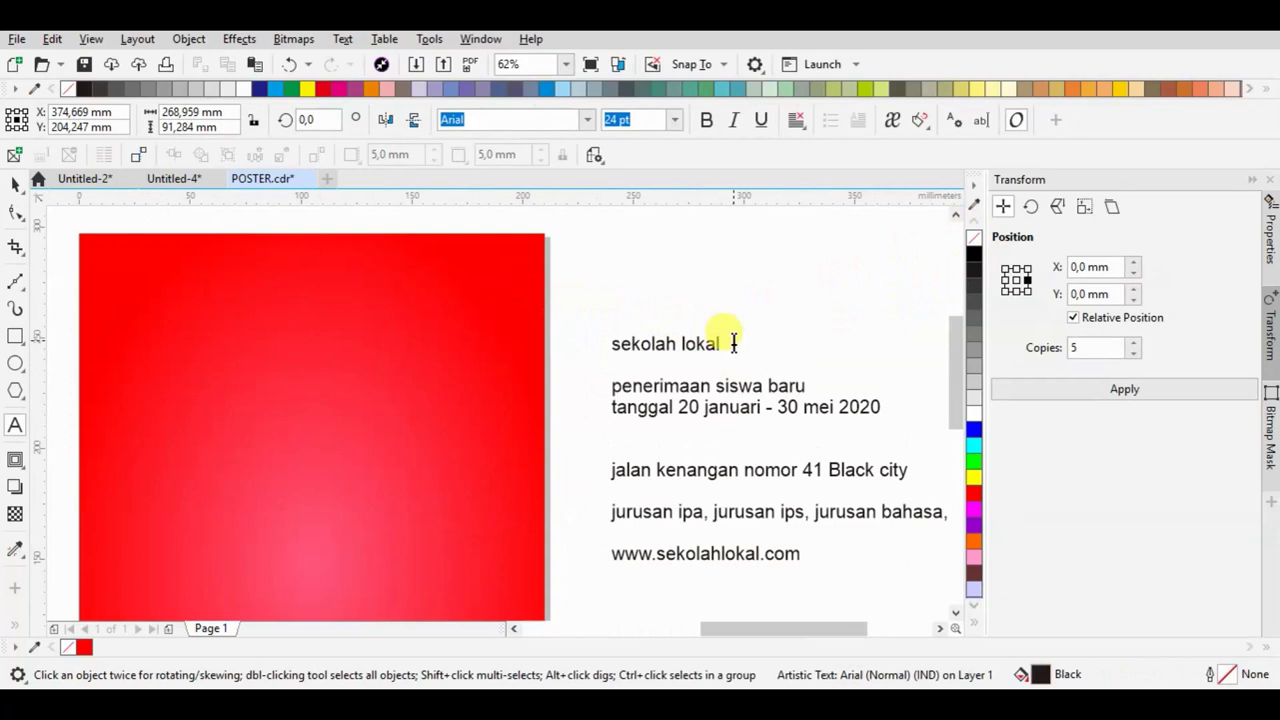
mouse_move(731, 343)
left_mouse_down()
mouse_move(701, 343)
mouse_move(749, 333)
left_mouse_up()
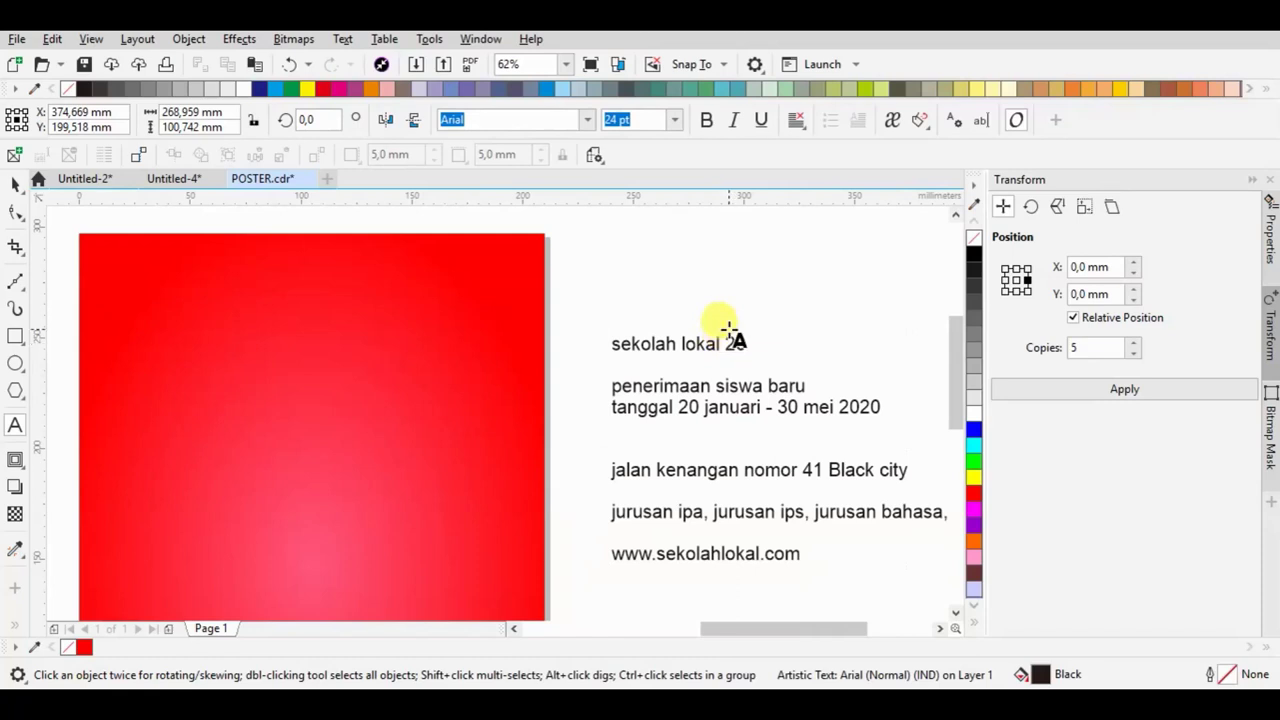
Break the text block apart into separate lines and move "sekolah lokal 20" onto the red rectangle's upper-left area
left_click(247, 291)
key("ctrl+k")
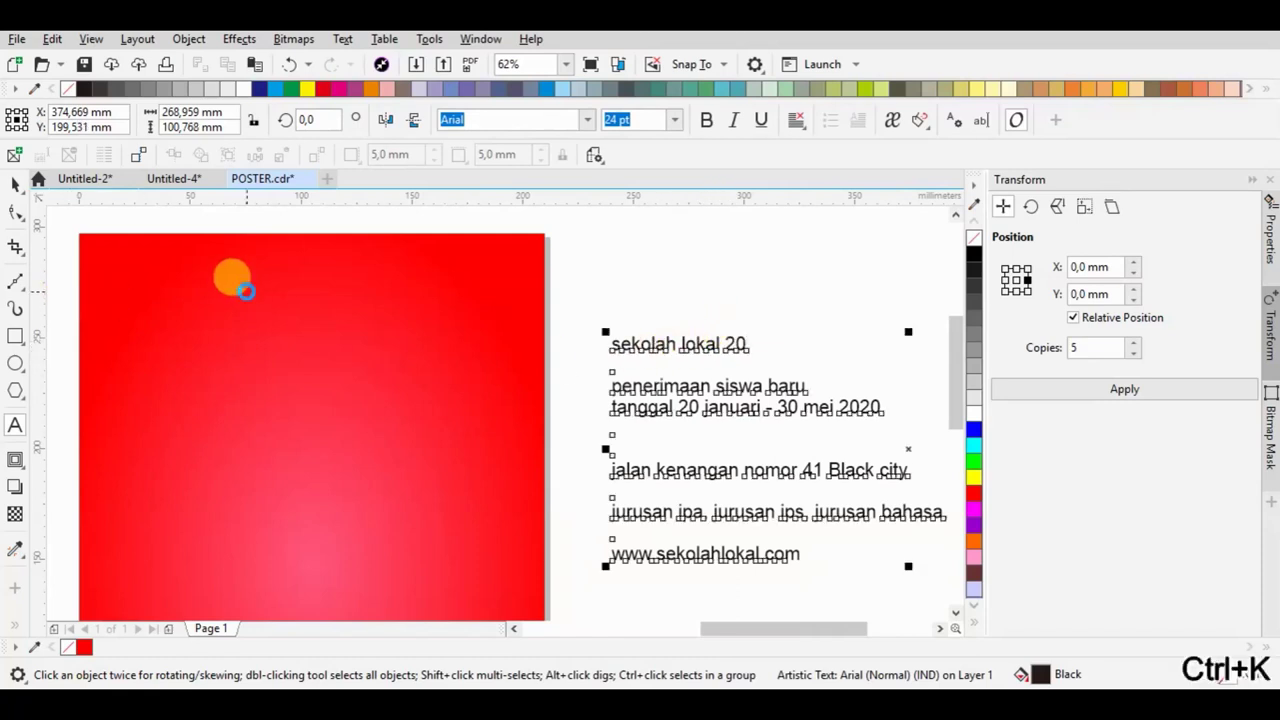
scroll(443, 571, "down", 2)
scroll(743, 449, "down", 2)
scroll(600, 472, "up", 4)
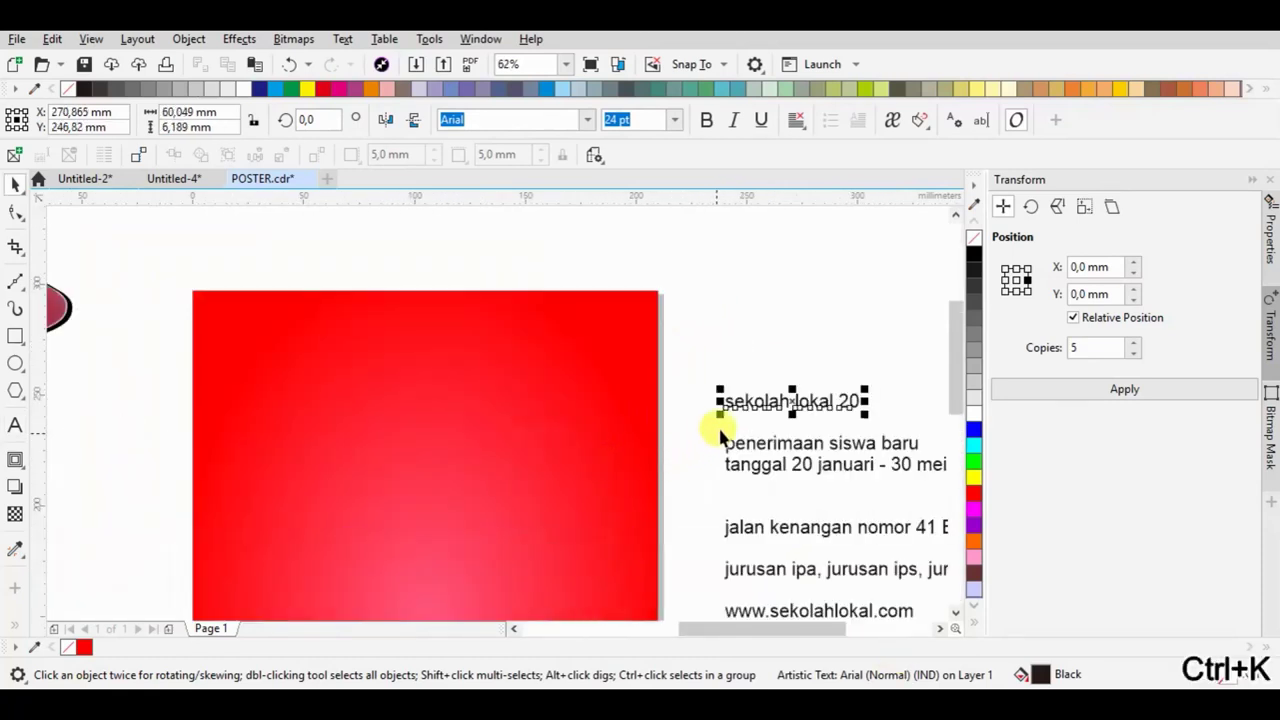
left_click_drag(731, 400, 258, 339)
Set the "sekolah lokal 20" text in regular Arial and convert it to uppercase
left_click(588, 120)
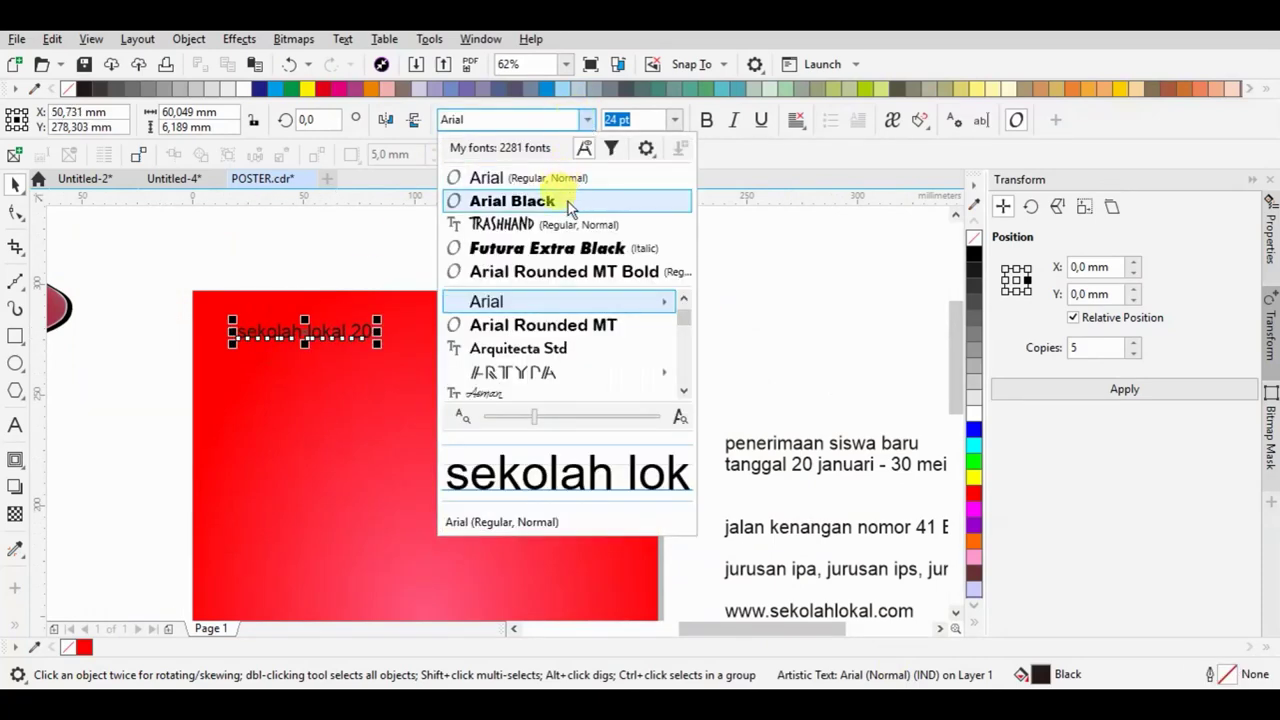
left_click(548, 177)
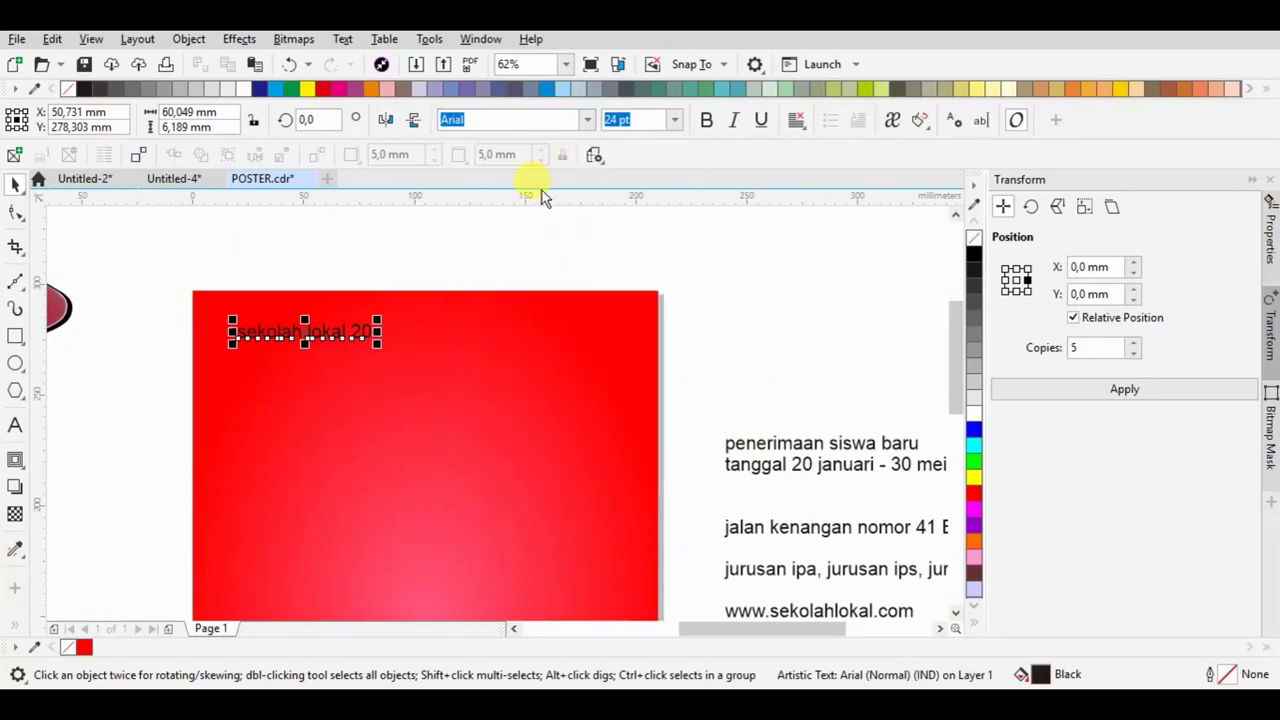
left_click(341, 40)
left_click(479, 435)
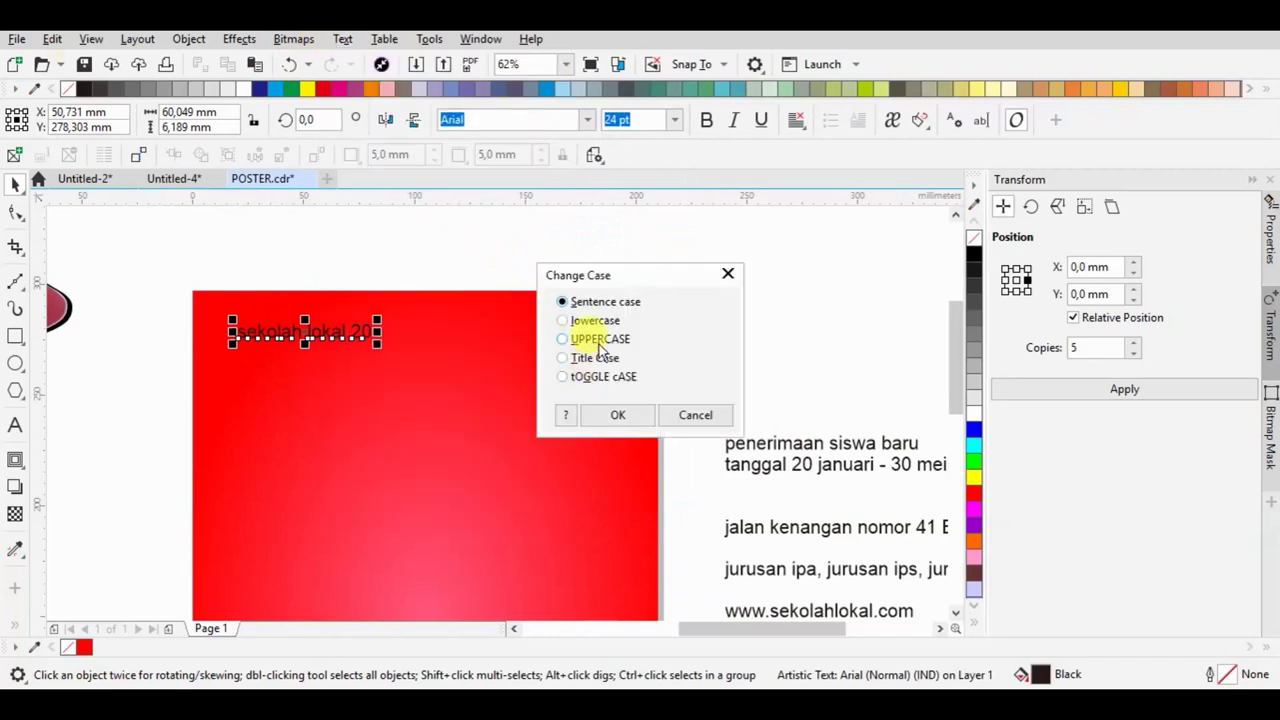
left_click(616, 416)
Shrink the school name to about 14 pt, make it bold white and shift it slightly in the poster's upper-left area
left_click_drag(420, 316, 347, 311)
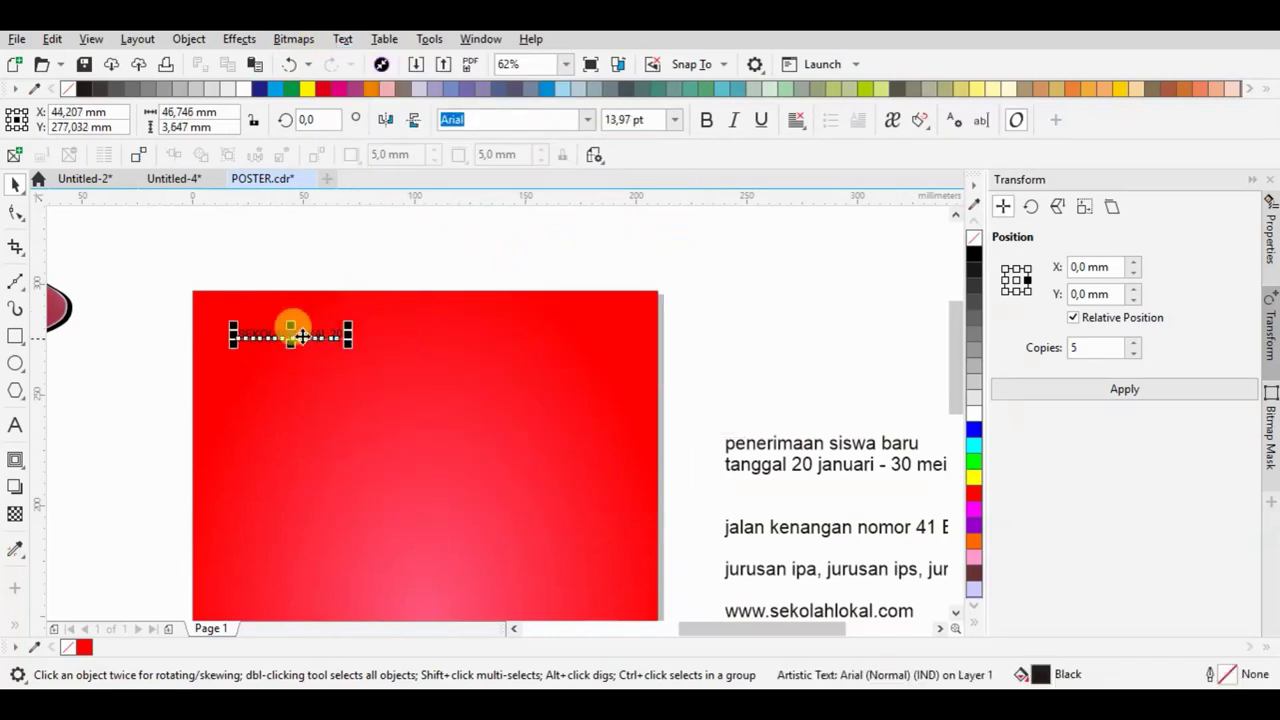
left_click(706, 120)
left_click(972, 418)
left_click(737, 261)
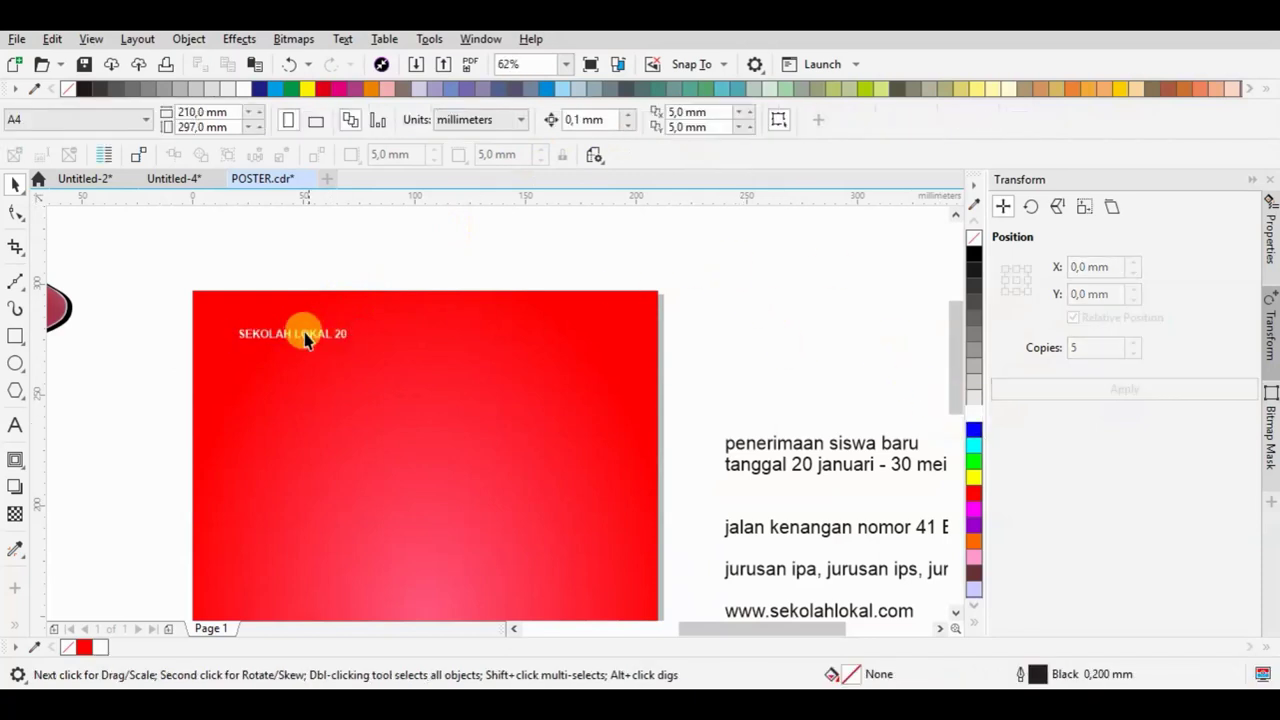
left_click(277, 334)
left_click_drag(275, 327, 296, 333)
Draw a circle about 14 mm across just left of the school name, filled white with no outline
left_click(15, 363)
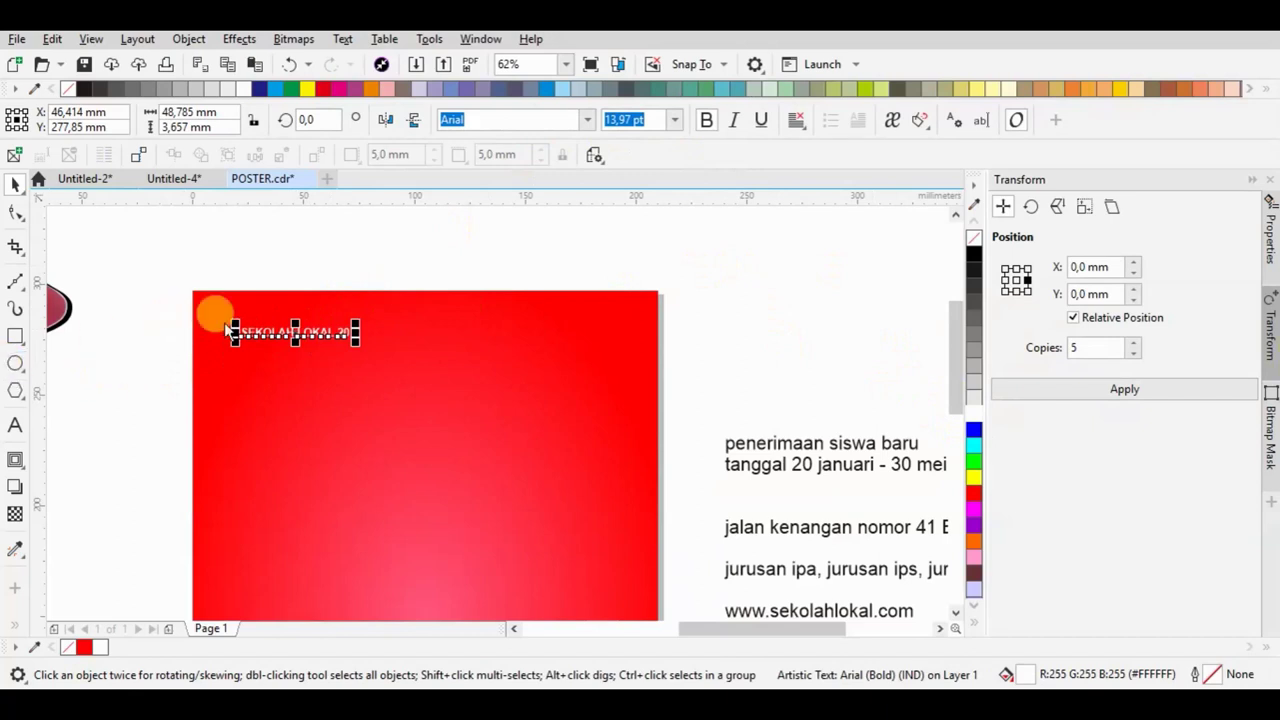
scroll(221, 325, "up", 3)
left_click_drag(182, 328, 242, 381)
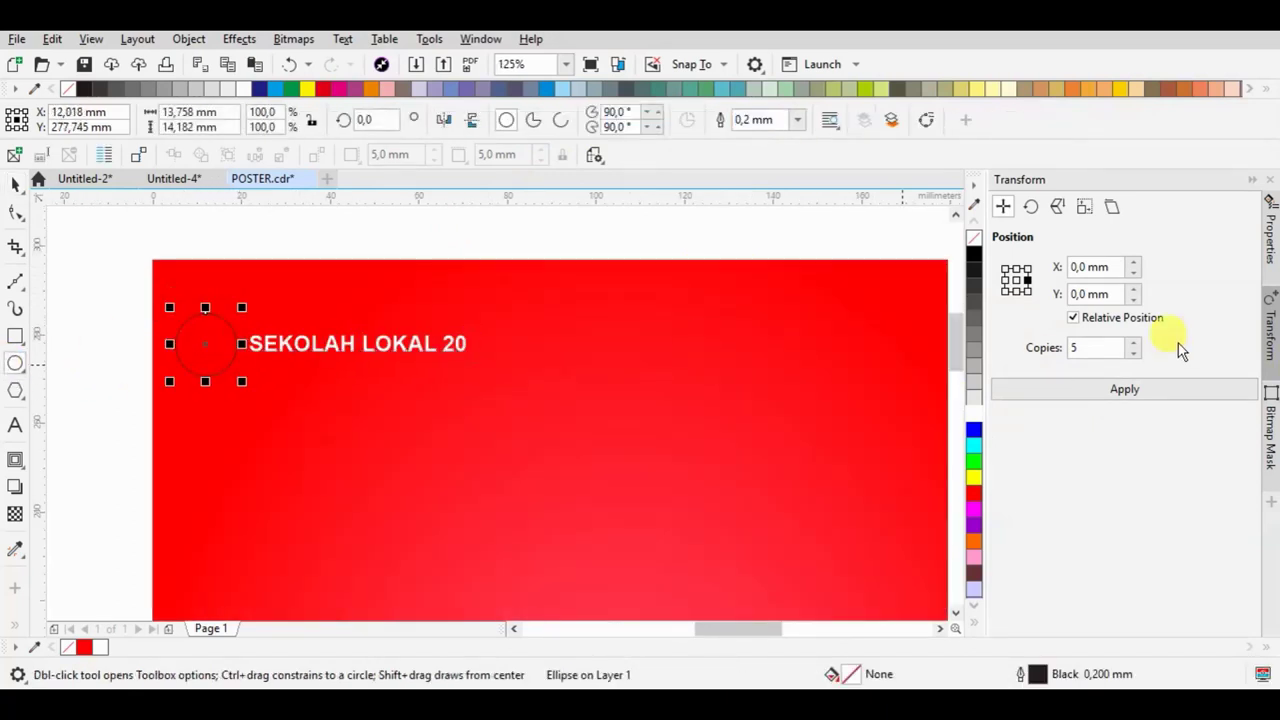
left_click(974, 412)
right_click(973, 238)
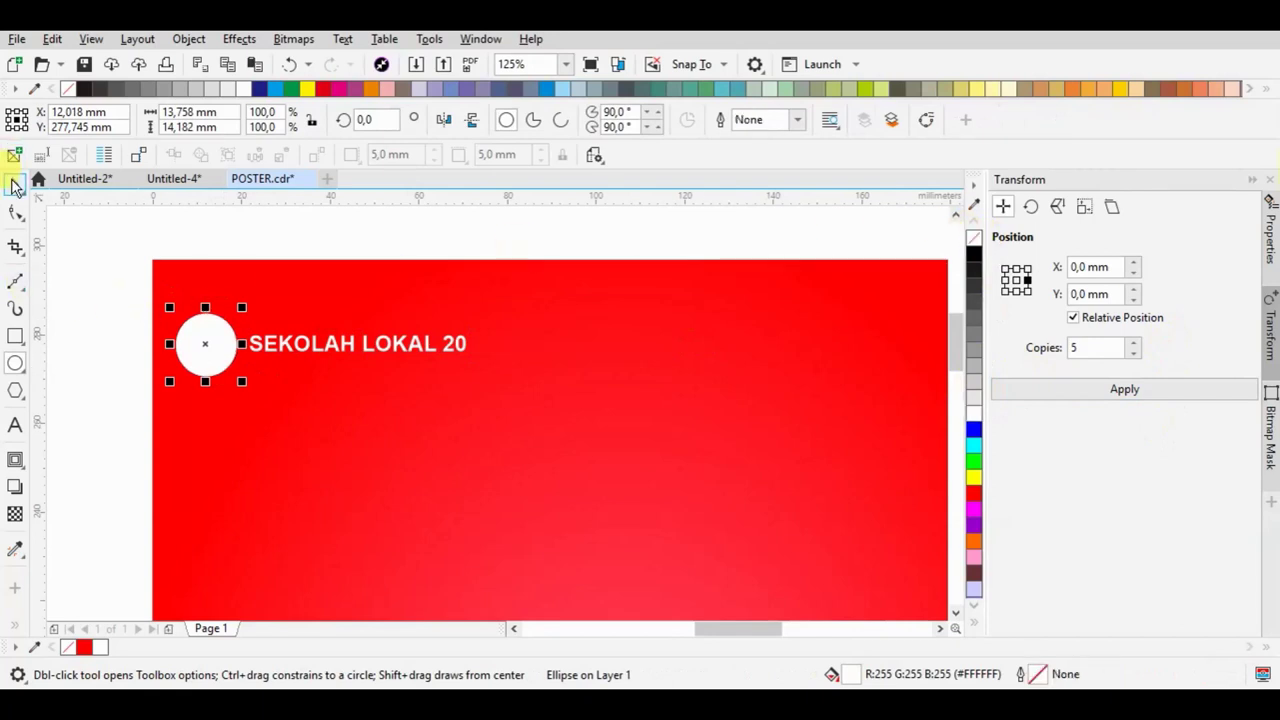
Adjust the school name's gap to the circle and scale both down together to about 60 mm wide in the poster's upper-left corner
left_click(14, 186)
left_click_drag(275, 342, 286, 331)
left_click_drag(106, 286, 563, 417)
left_click_drag(482, 307, 445, 316)
left_click_drag(270, 350, 309, 338)
scroll(300, 300, "down", 1)
left_click(651, 257)
Move the black brush blob onto the upper middle of the red rectangle and fill it white
scroll(558, 317, "down", 3)
left_click(655, 356)
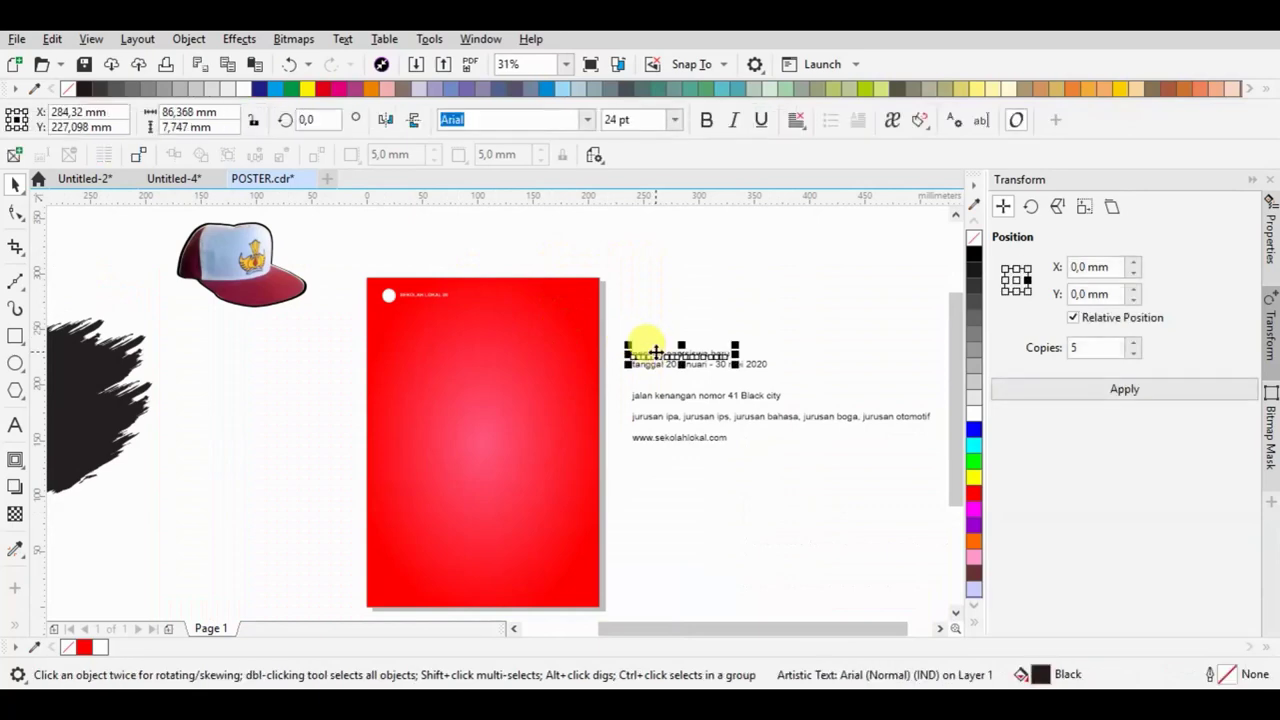
mouse_move(100, 386)
left_mouse_down()
mouse_move(320, 371)
mouse_move(550, 390)
left_mouse_up()
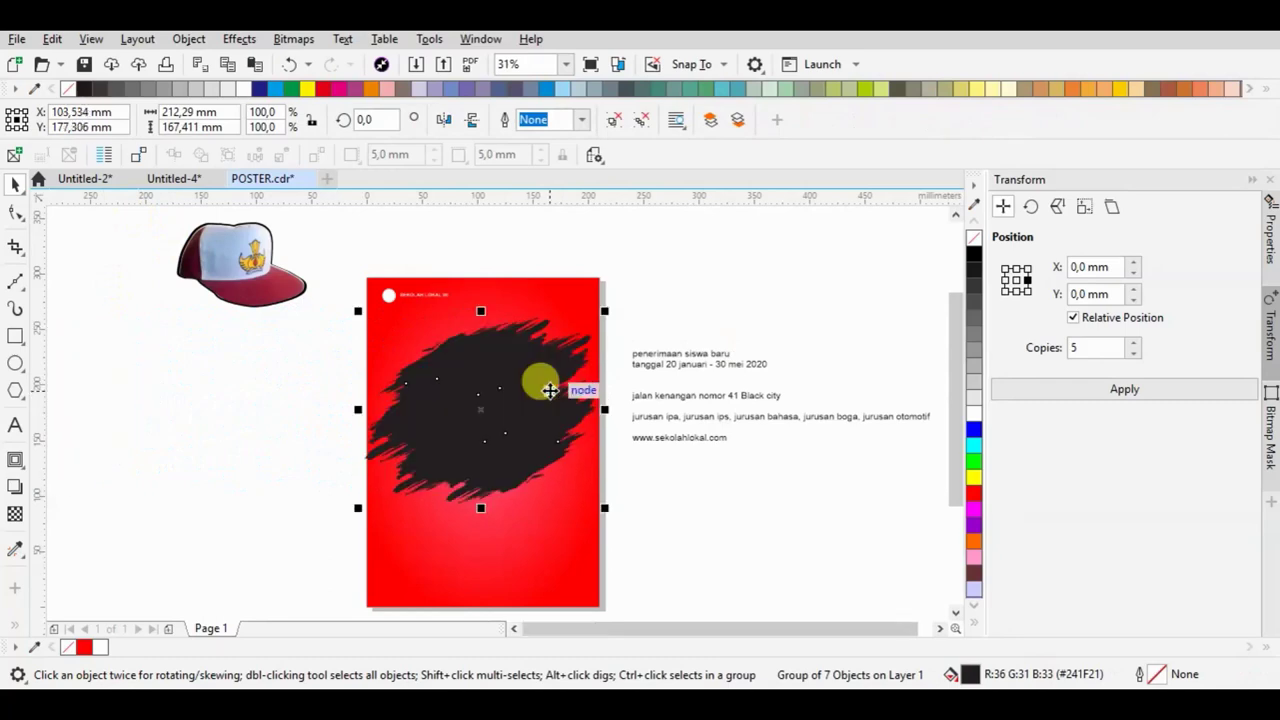
left_click(974, 410)
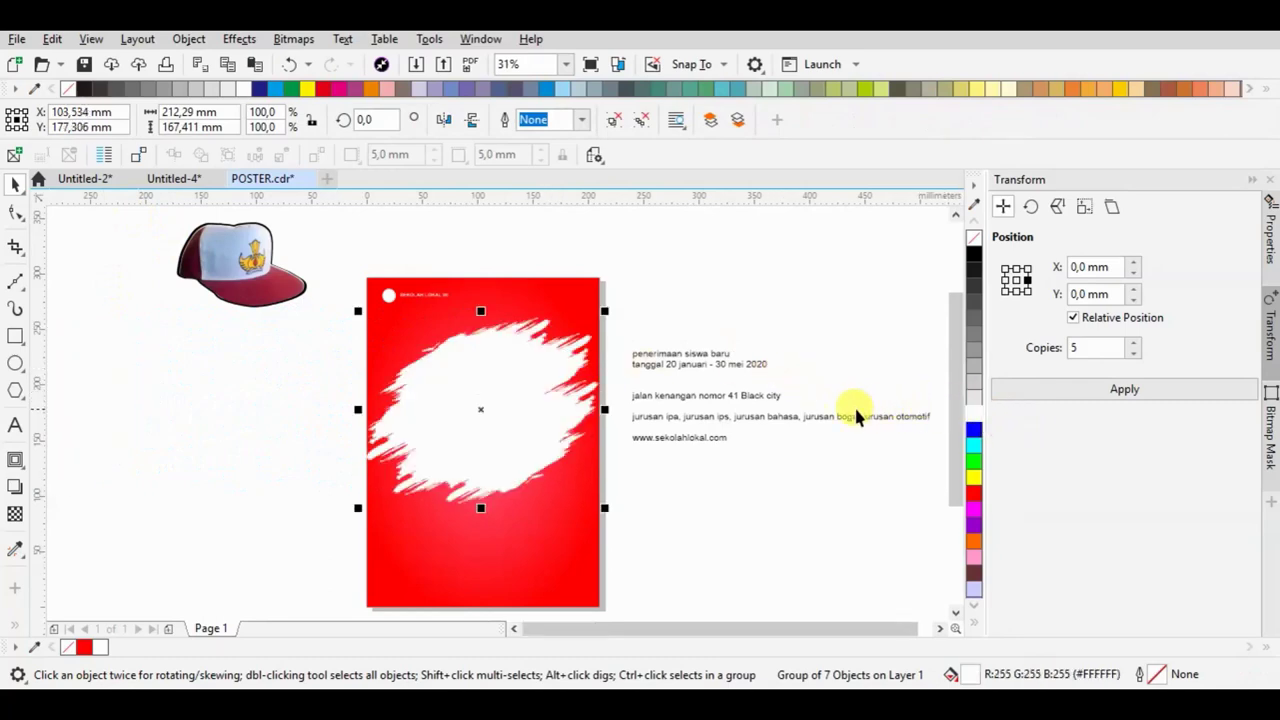
PowerClip the white brush blob inside the red gradient rectangle
right_click(495, 392)
left_click(557, 363)
left_click(533, 297)
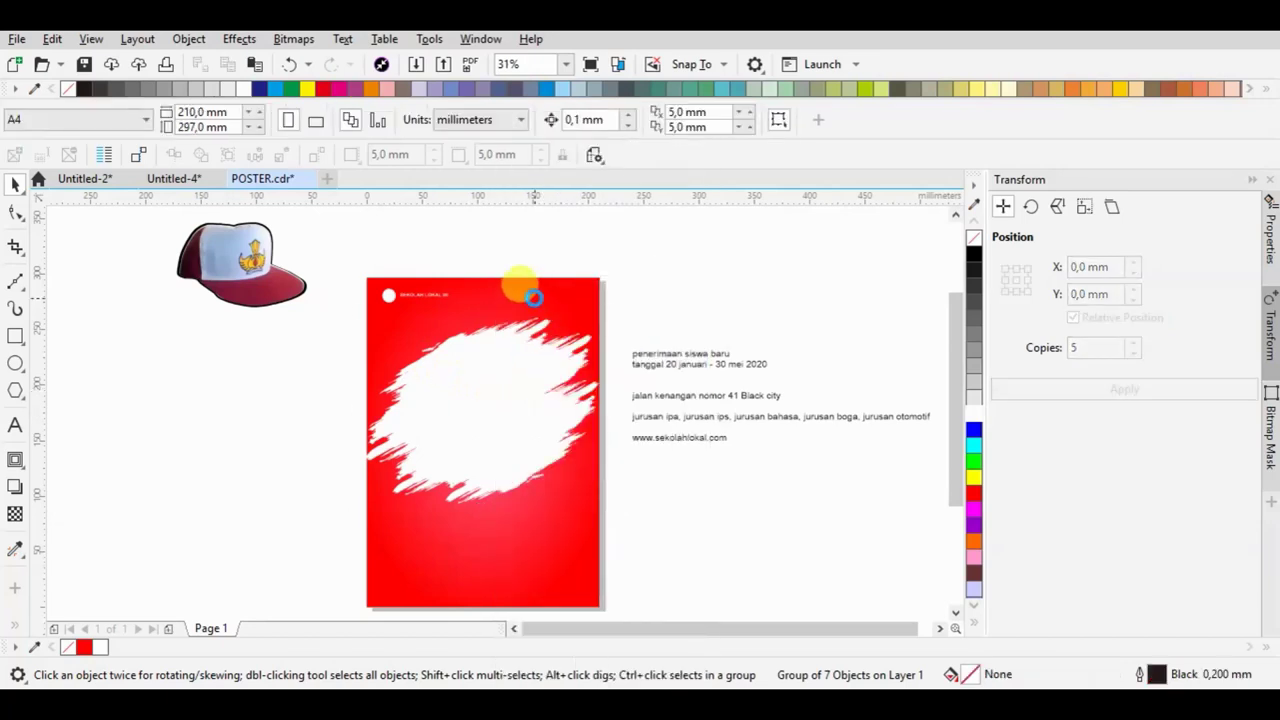
Move the cap with its backing shape onto the white brush blob and enlarge them to about 157 mm wide, centred on the blob
scroll(332, 277, "up", 1)
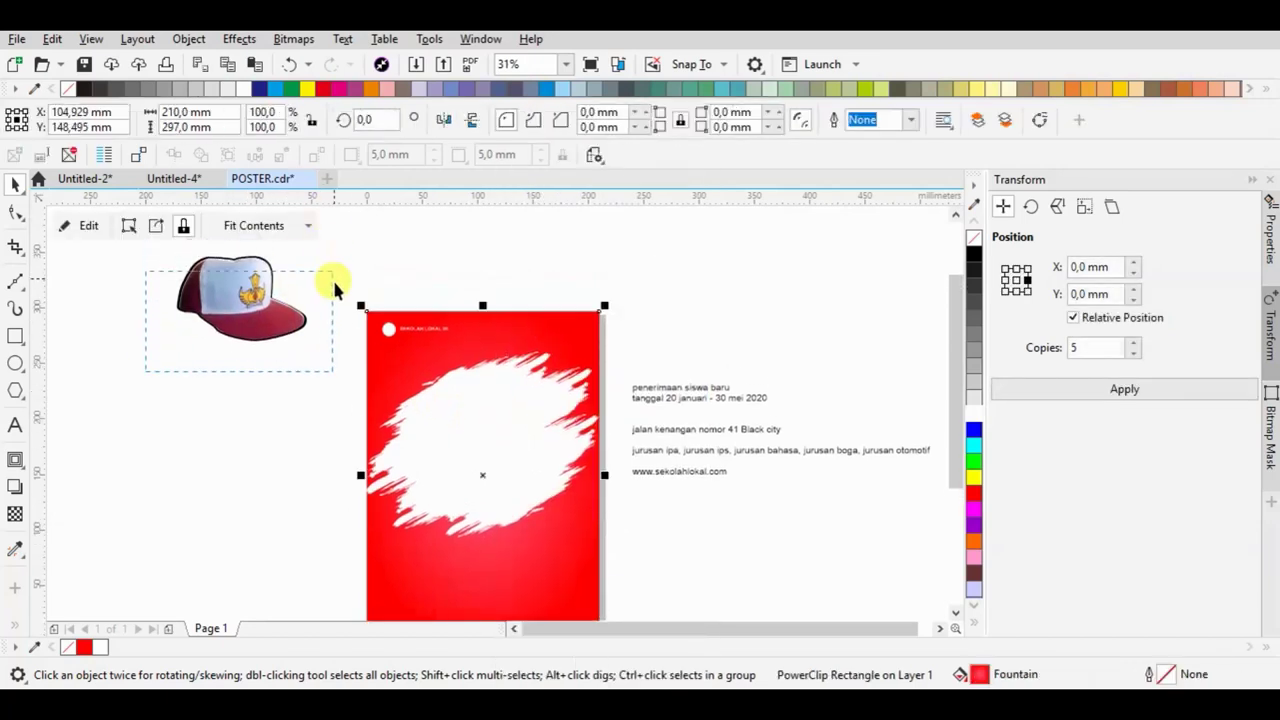
left_click(263, 263)
mouse_move(263, 263)
left_mouse_down()
mouse_move(529, 429)
mouse_move(480, 425)
left_mouse_up()
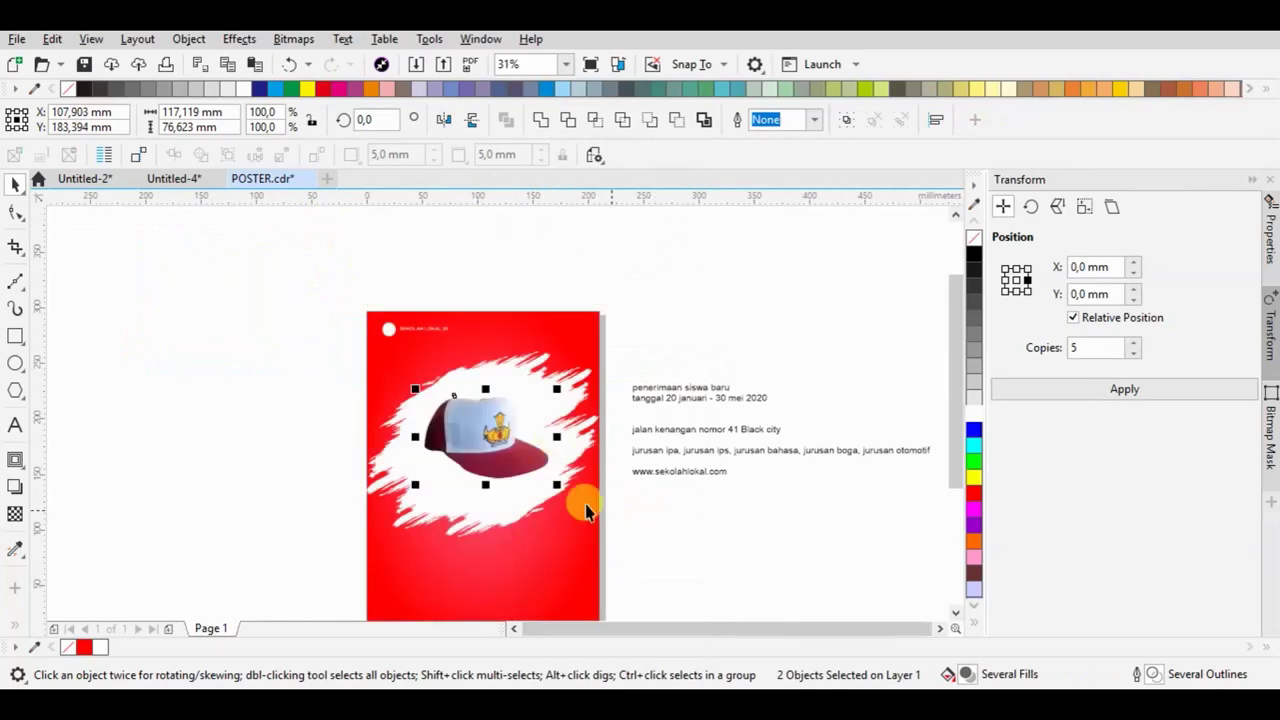
left_click_drag(553, 485, 591, 514)
left_click_drag(520, 443, 507, 433)
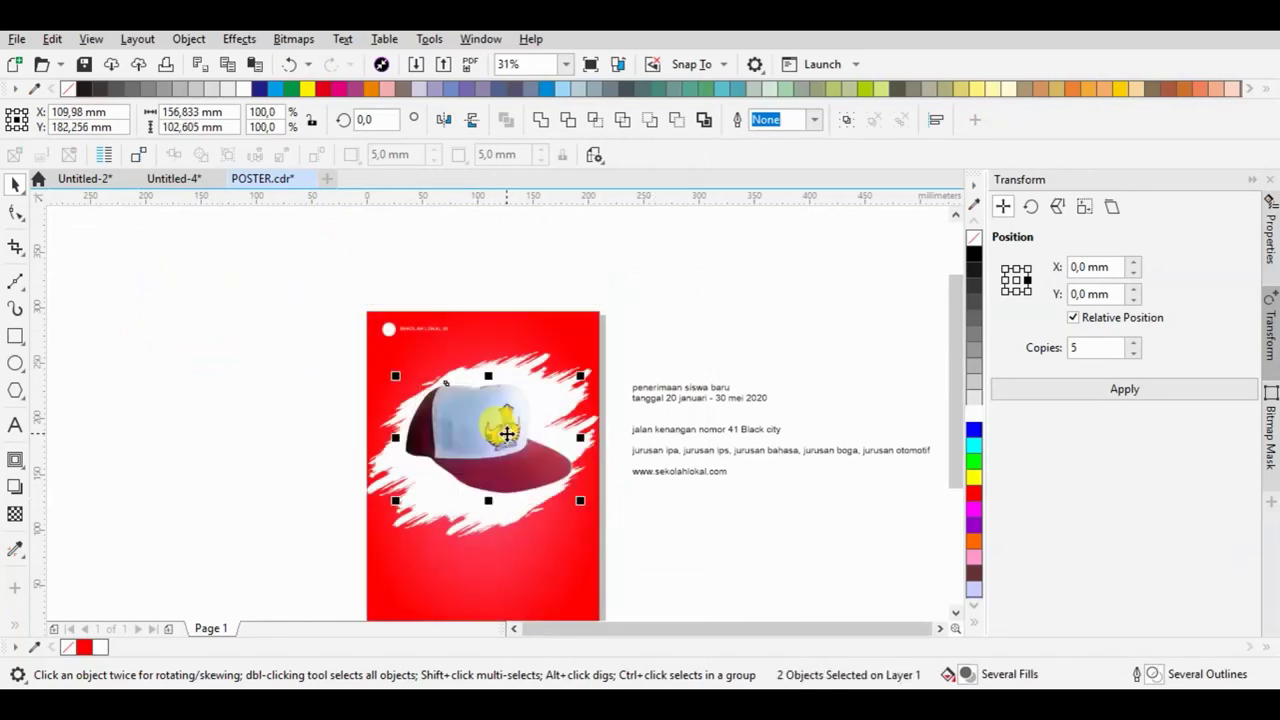
Convert the cap image to a 300 dpi CMYK (32-bit) bitmap with anti-aliasing and a transparent background
left_click(265, 387)
left_click(489, 425)
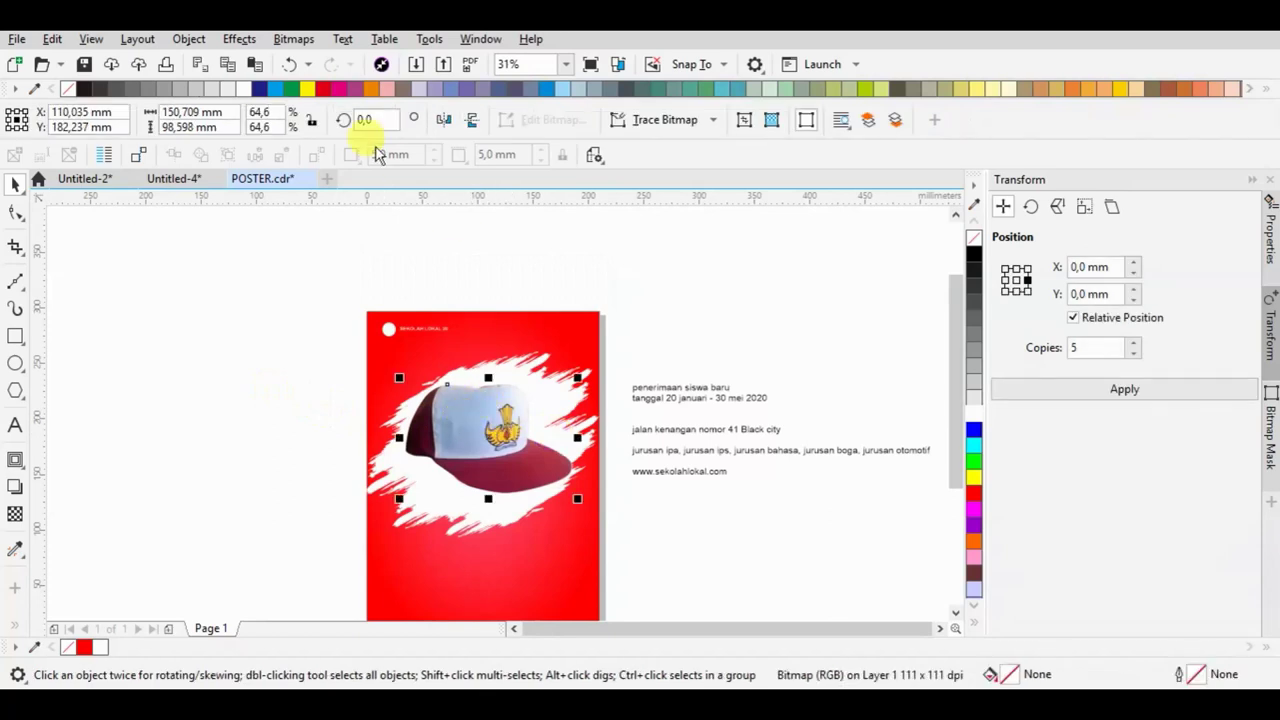
left_click(294, 39)
left_click(302, 57)
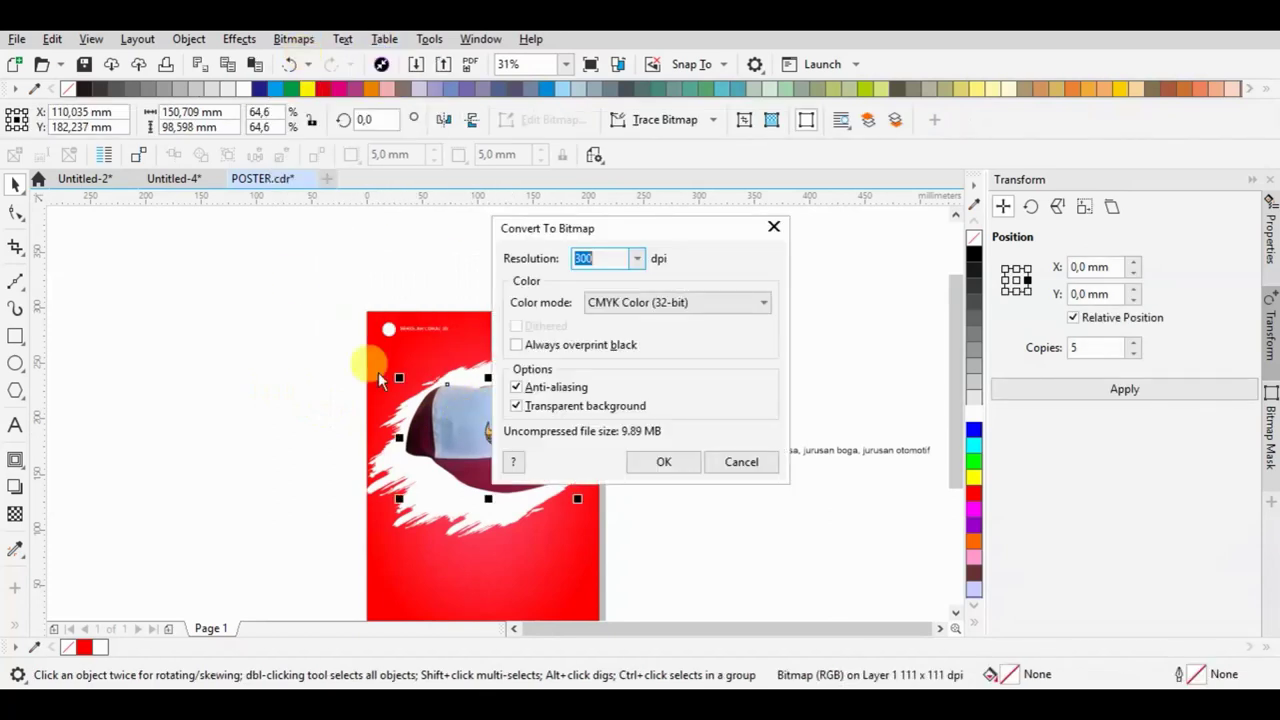
left_click(660, 461)
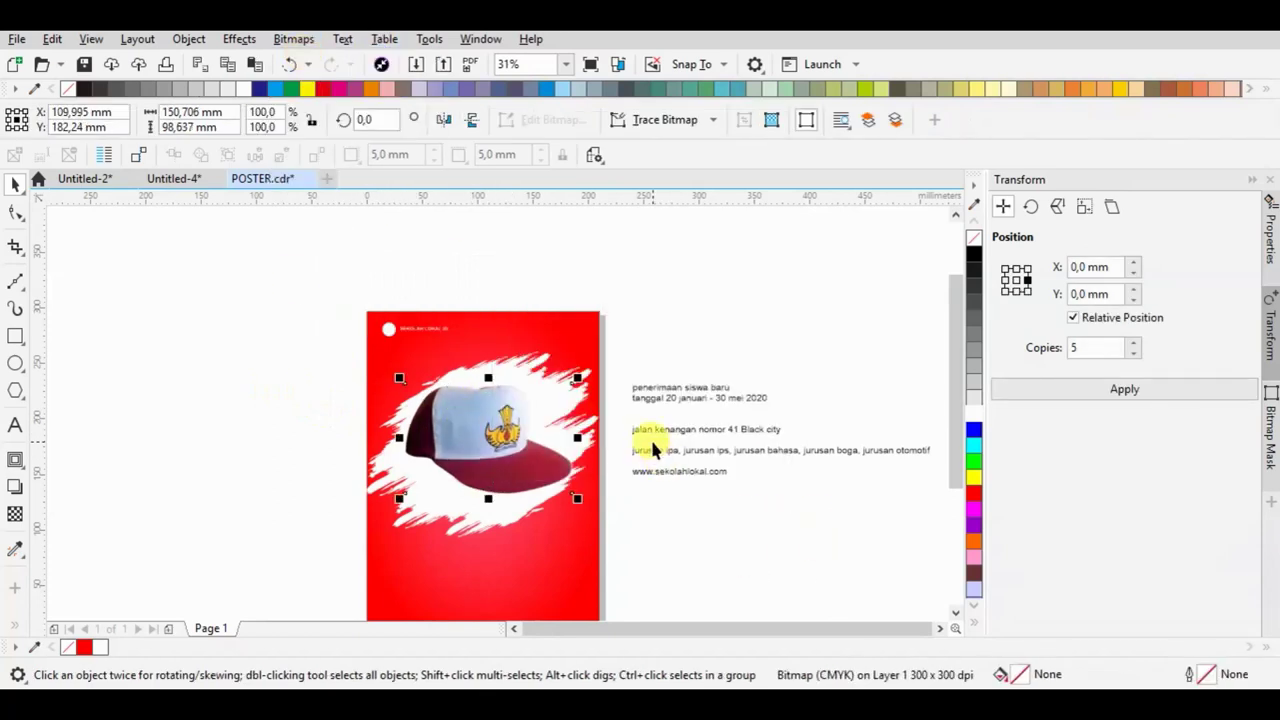
left_click(671, 294)
Move the circle and school name together slightly further in from the poster's upper-left corner
scroll(590, 319, "down", 1)
scroll(584, 342, "up", 1)
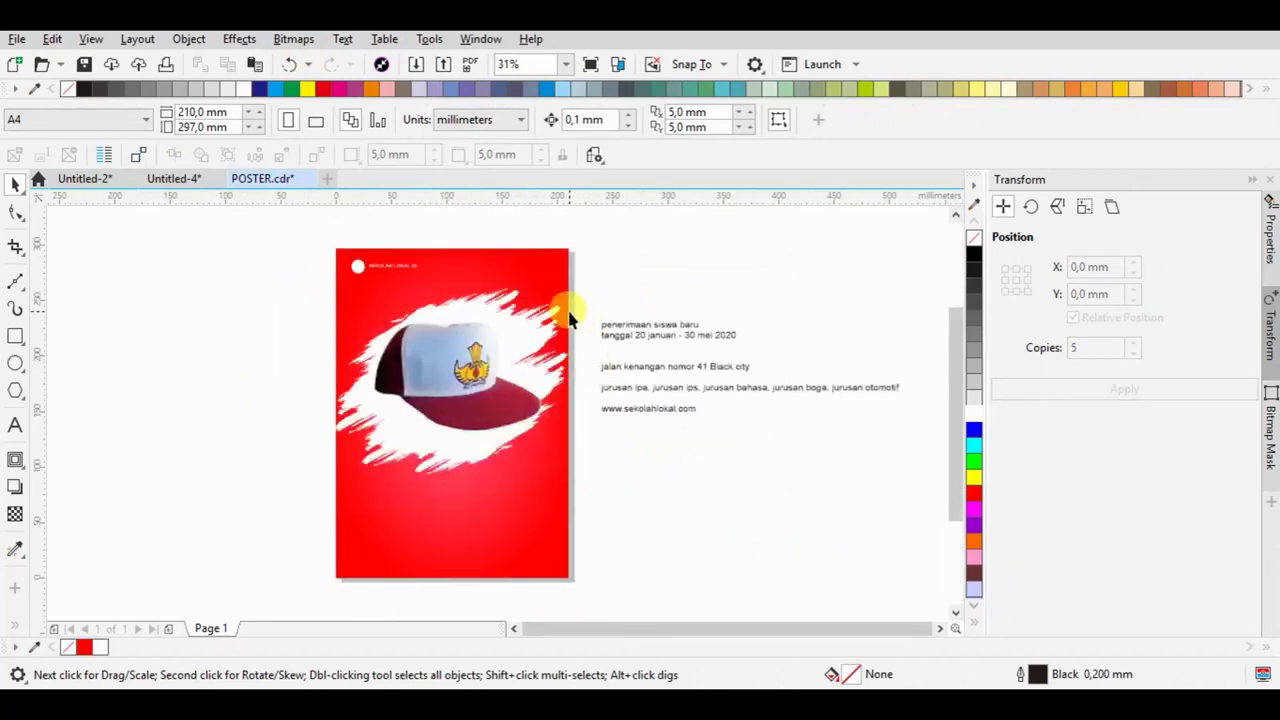
scroll(415, 269, "up", 1)
left_click_drag(223, 234, 488, 336)
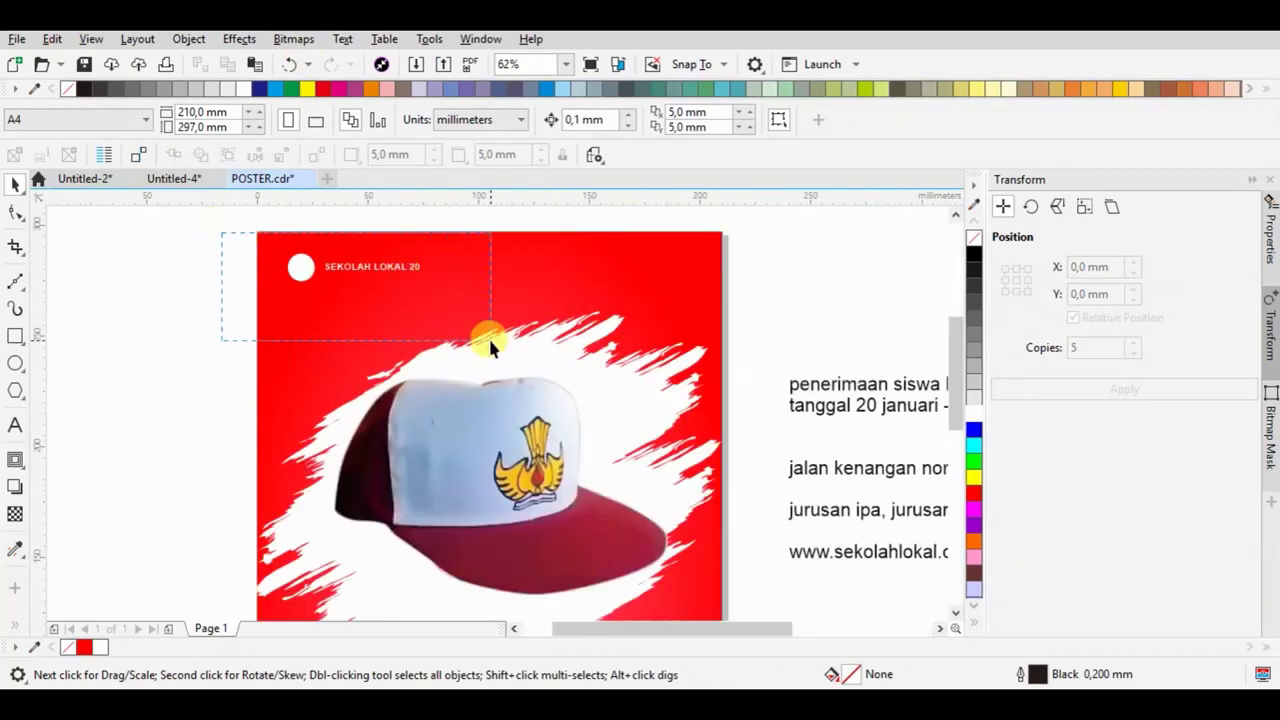
left_click_drag(294, 251, 308, 286)
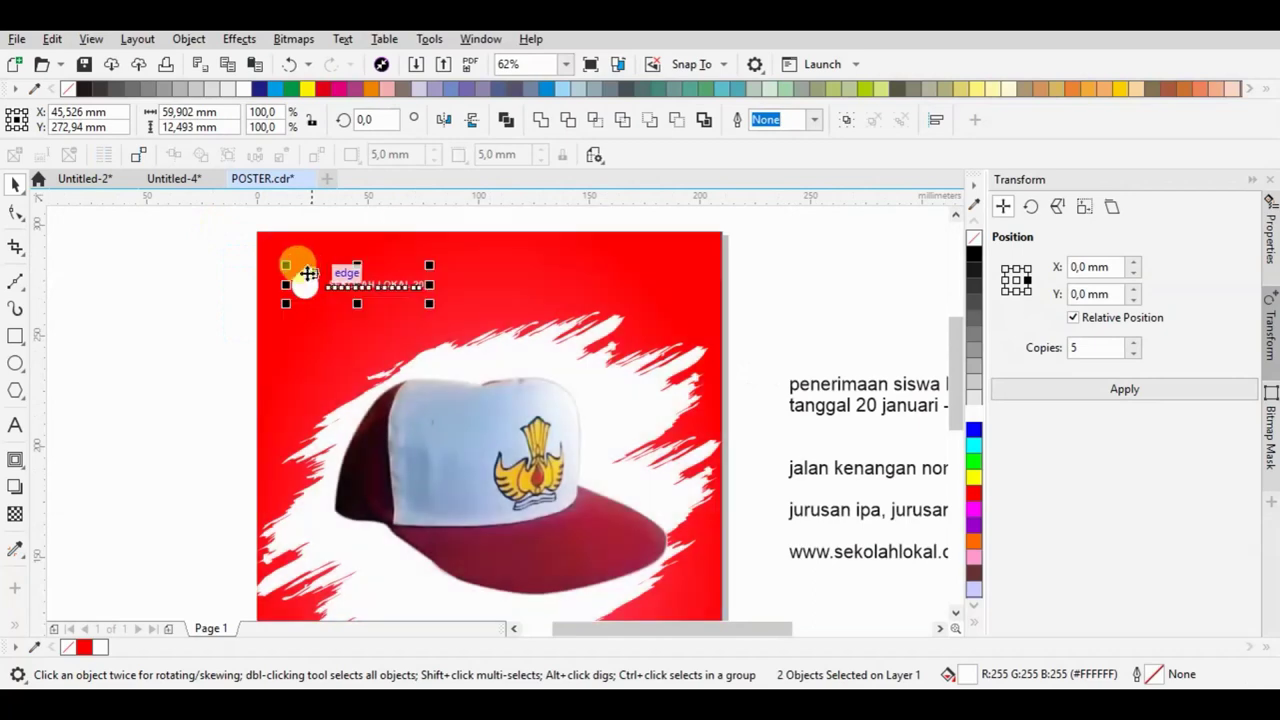
left_click(205, 285)
scroll(364, 256, "down", 1)
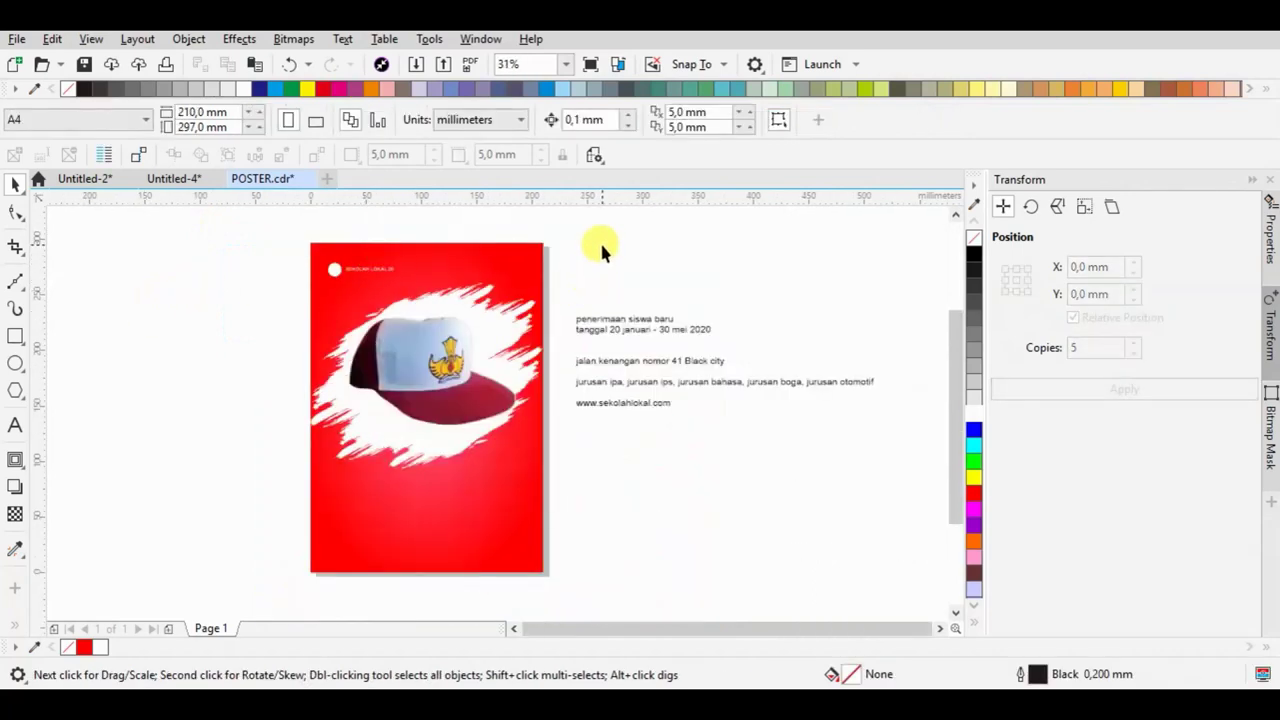
scroll(323, 243, "up", 1)
left_click_drag(281, 255, 490, 332)
scroll(343, 298, "up", 1)
left_click_drag(343, 301, 349, 287)
scroll(380, 262, "down", 2)
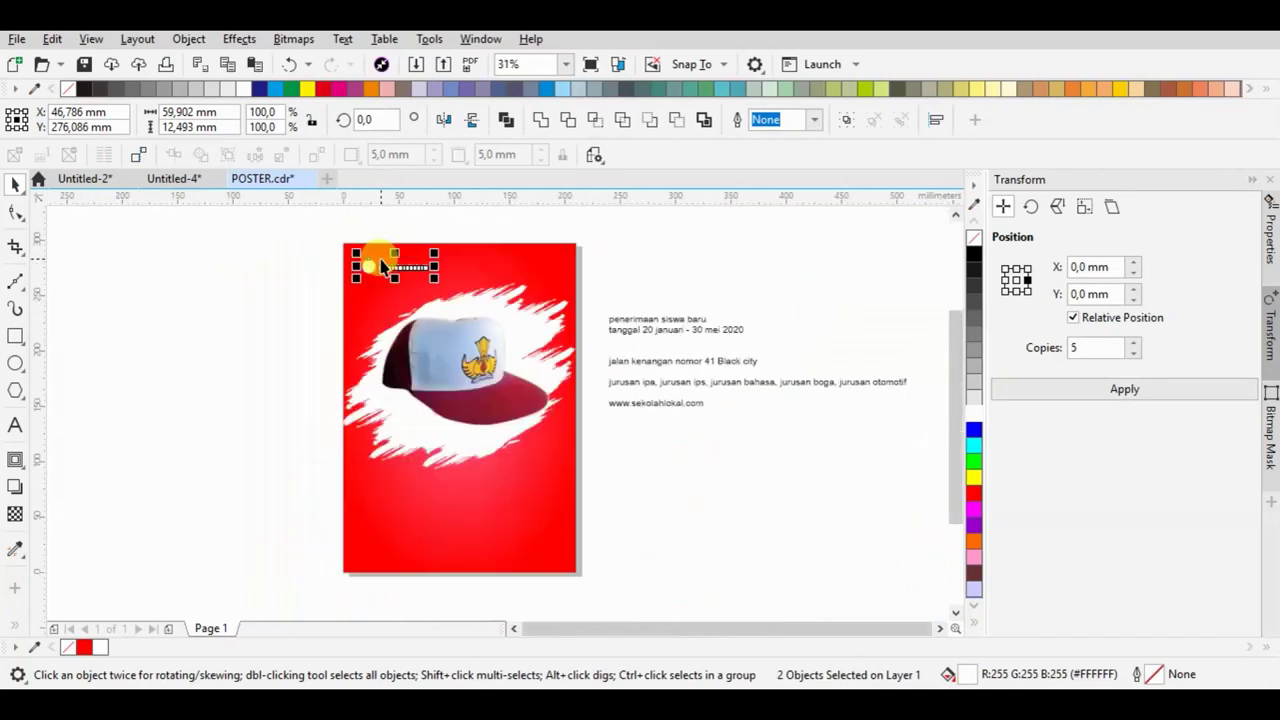
Move "penerimaan siswa baru" above the other text and rewrite it as two lines, "penerimaan" and "siswa(i) baru"
left_click(685, 308)
scroll(670, 285, "up", 1)
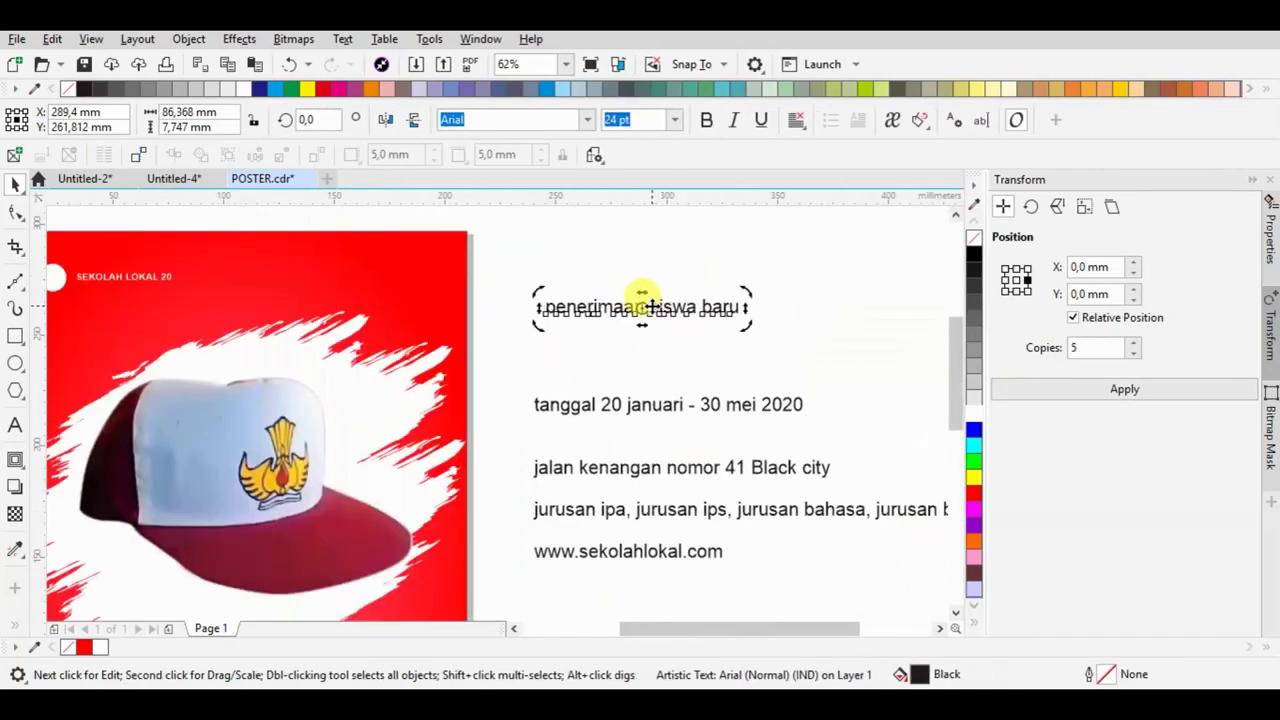
double_click(650, 307)
key("Return")
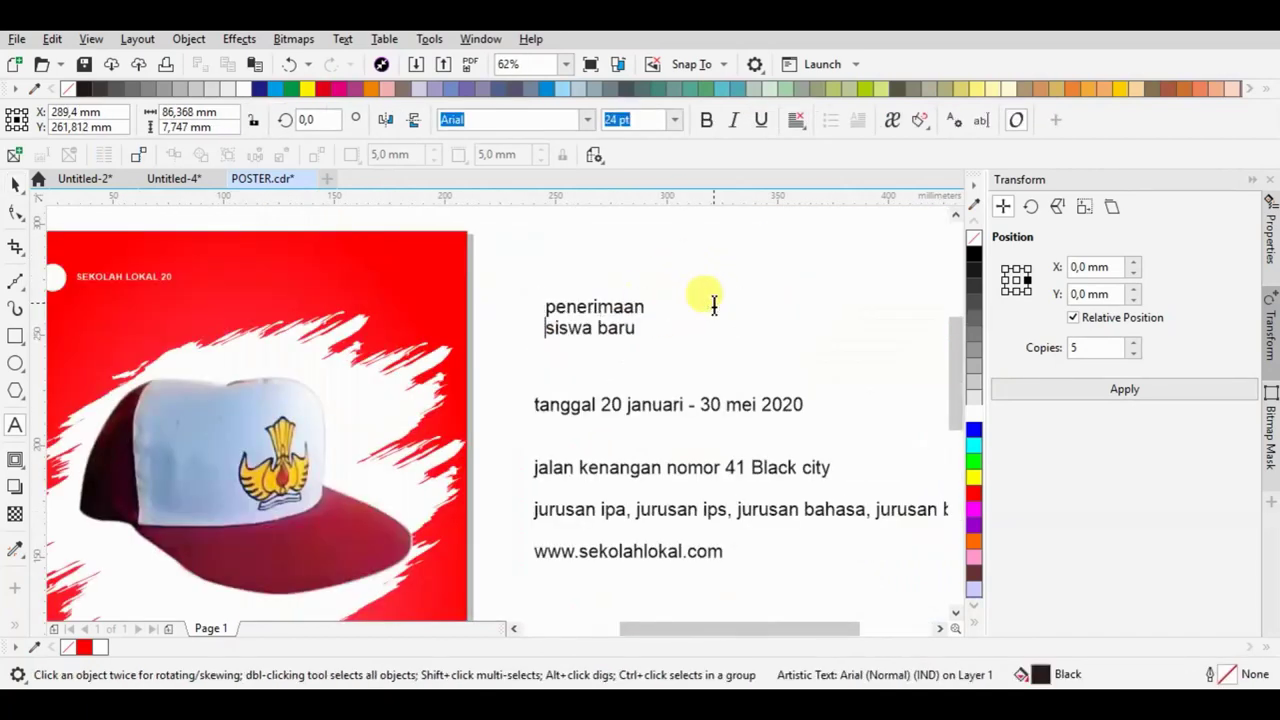
left_click(15, 186)
double_click(596, 327)
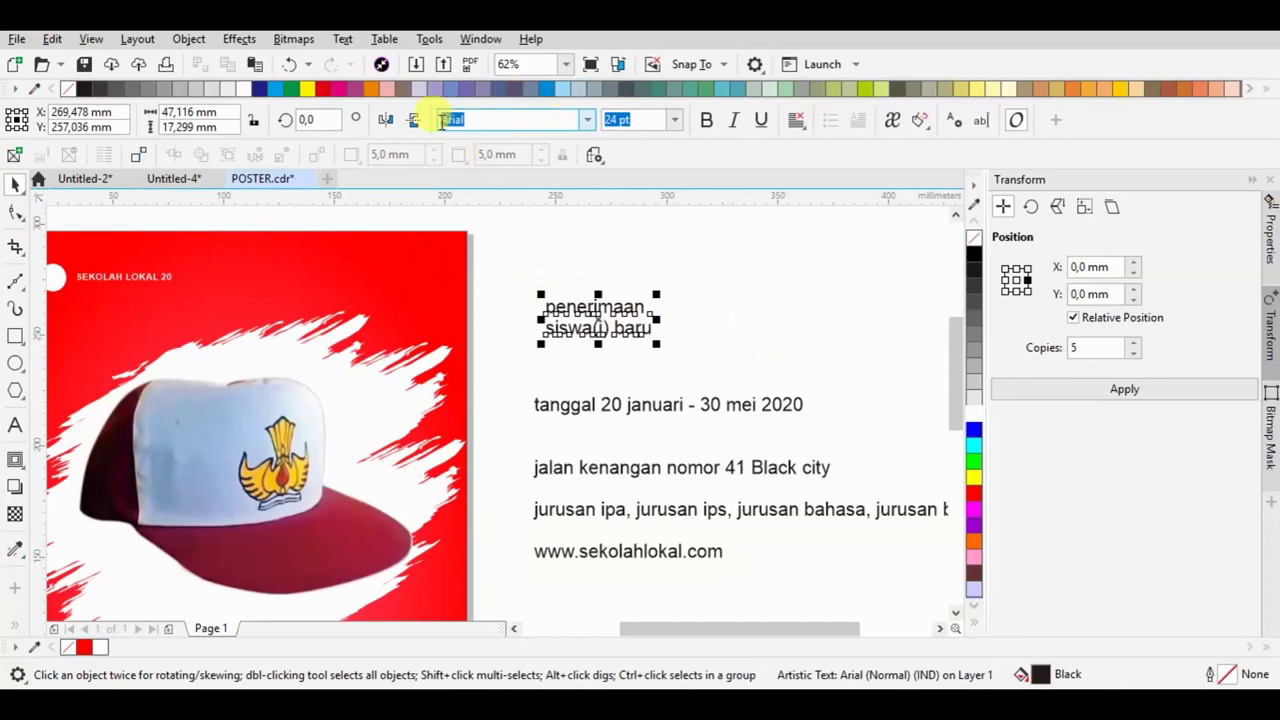
Set the "penerimaan siswa(i) baru" heading in Lobster 1.3 and change it to title case
type("Lobst")
key("Return")
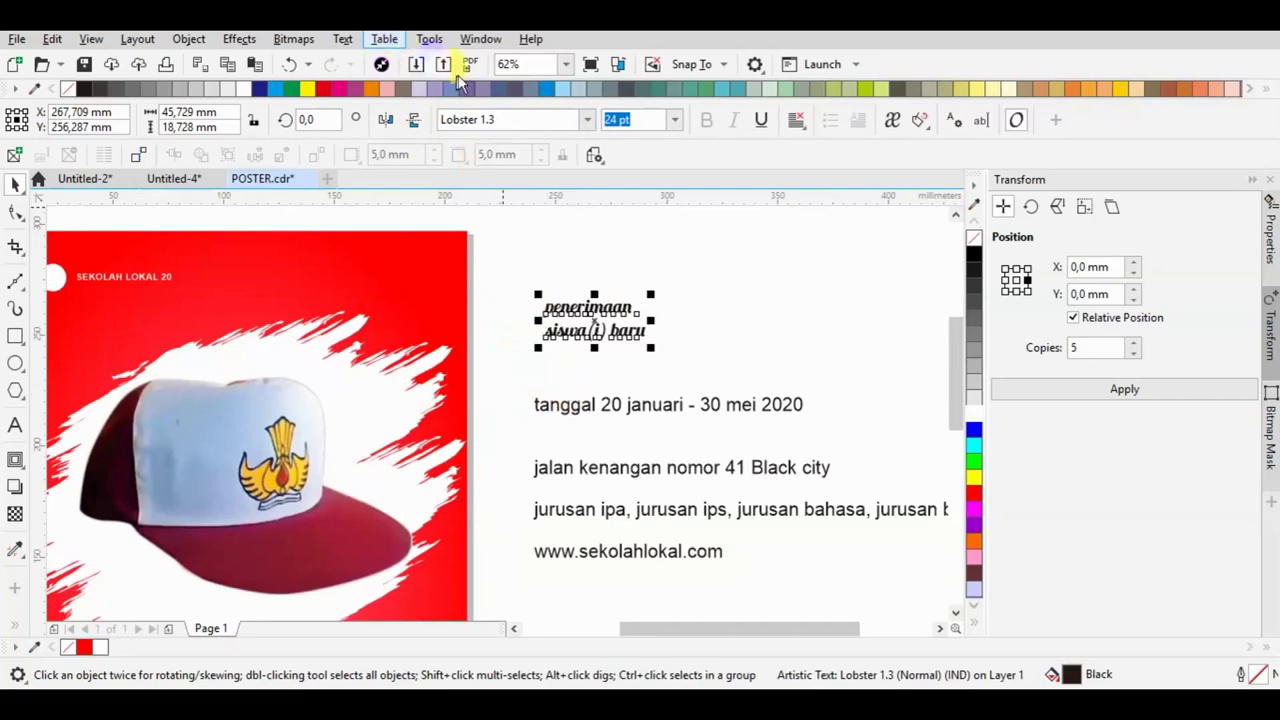
left_click(342, 39)
left_click(458, 436)
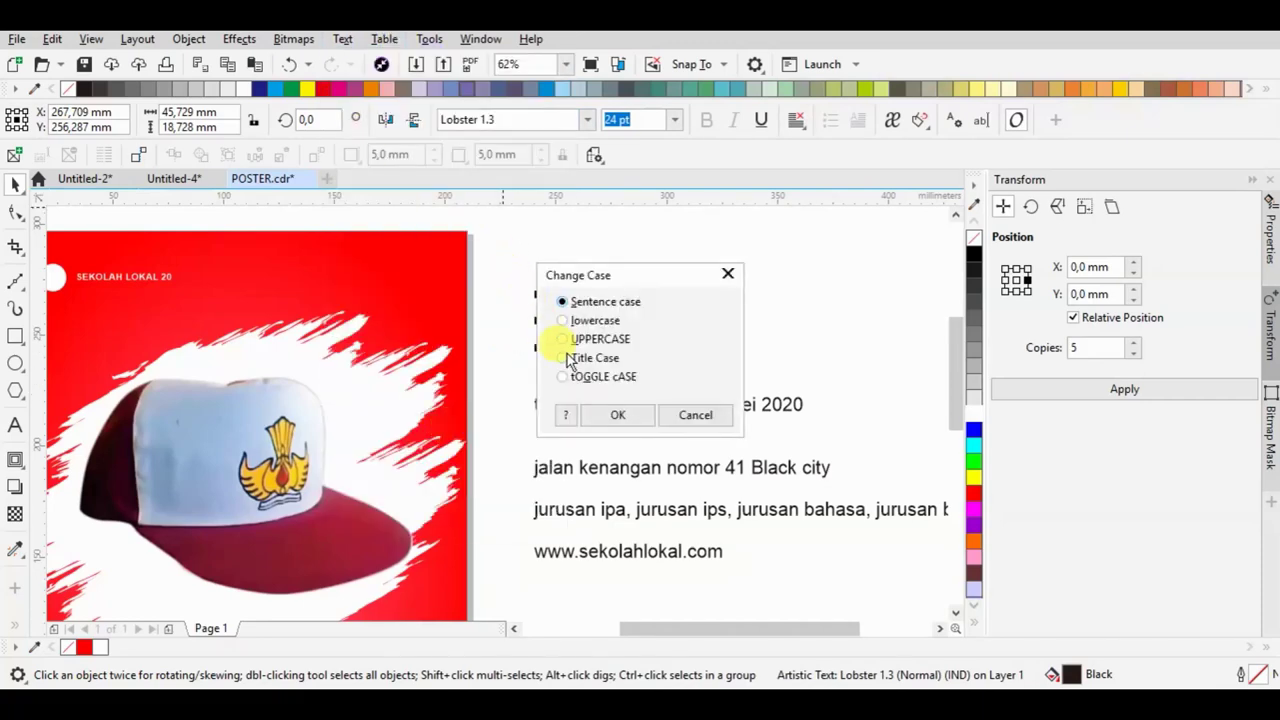
left_click(618, 416)
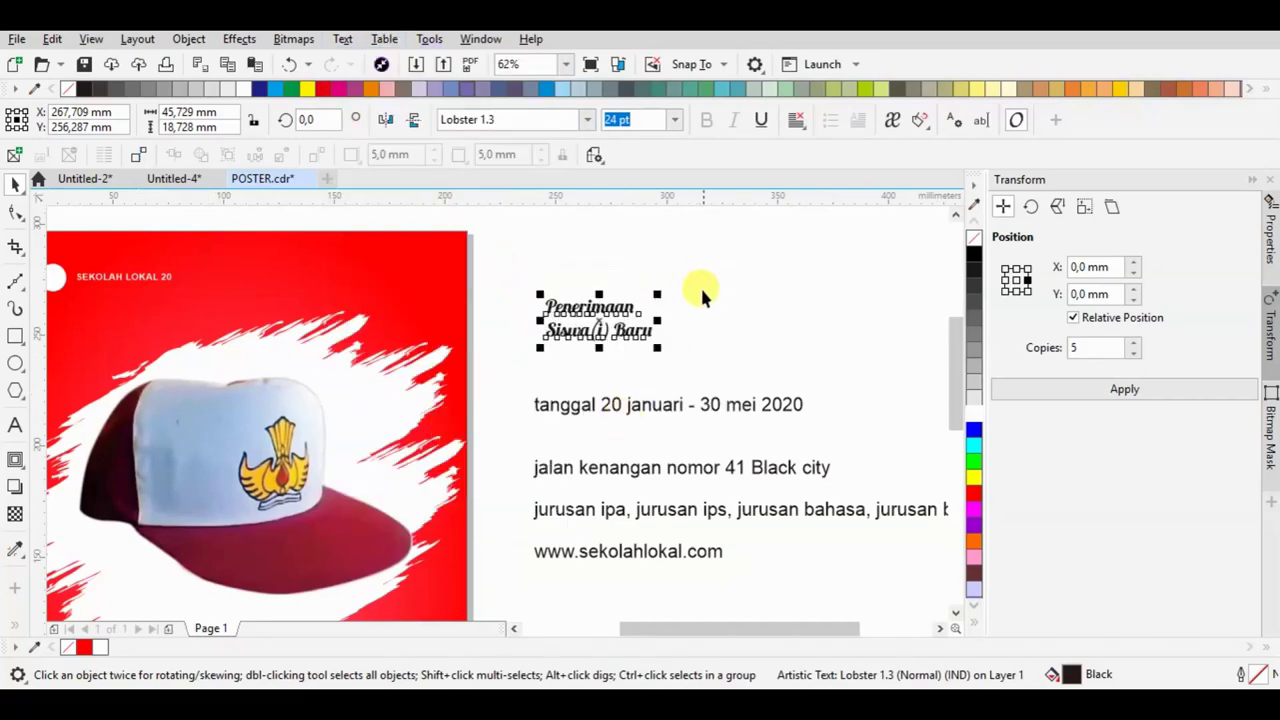
Enlarge the heading to about 62 pt and skew it about 12° so its lines rise to the right
left_click_drag(657, 295, 823, 228)
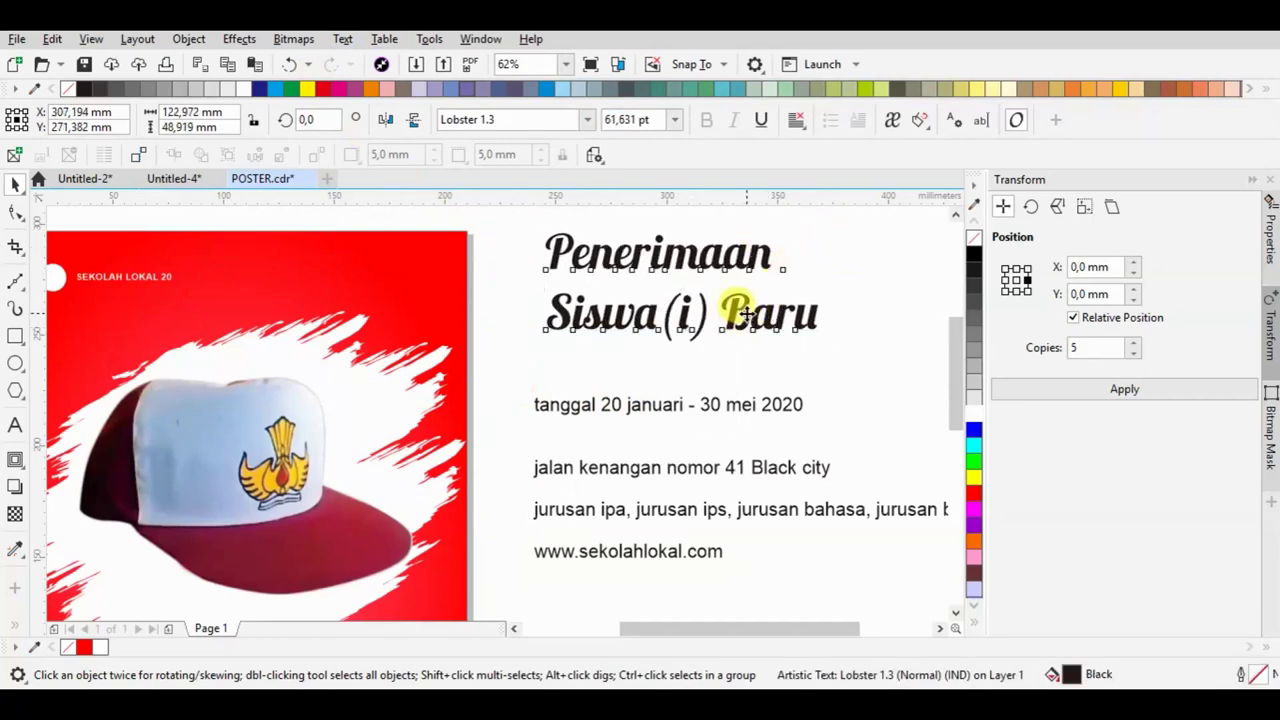
left_click(745, 313)
left_click_drag(523, 277, 541, 346)
Tighten the line spacing between the heading's two lines with the Shape tool
left_click(678, 385)
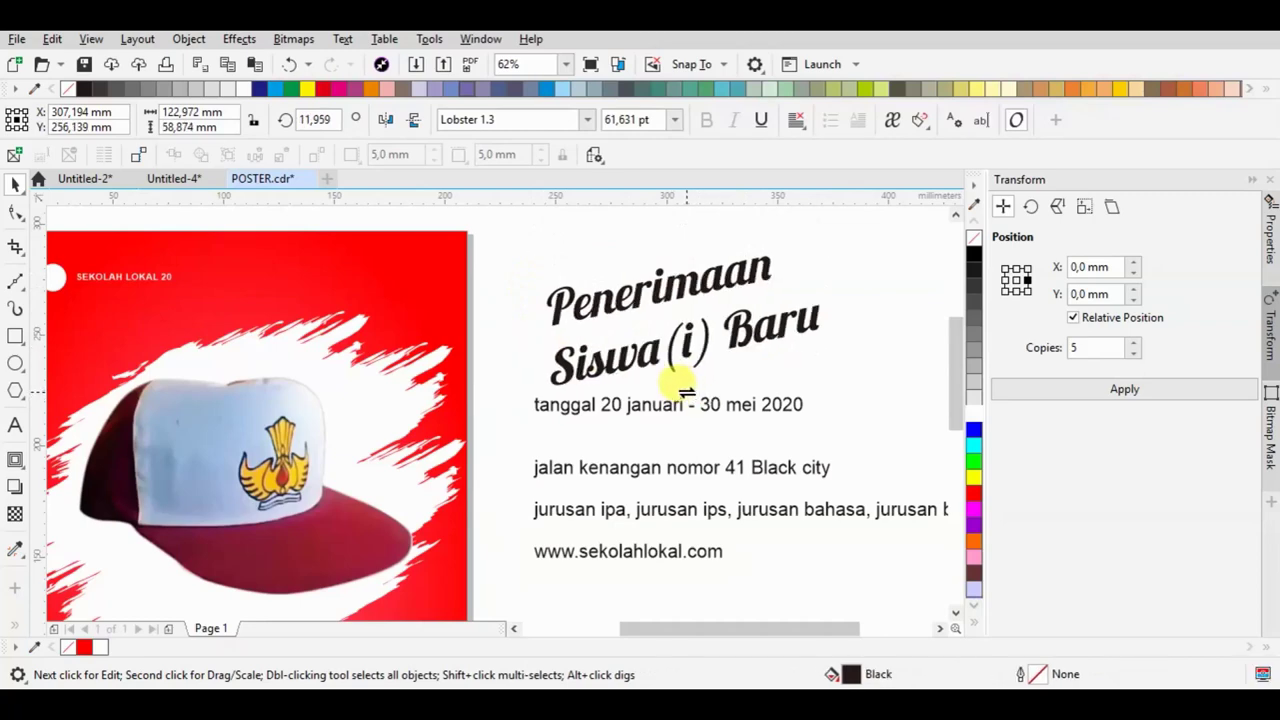
key("Escape")
left_click(20, 214)
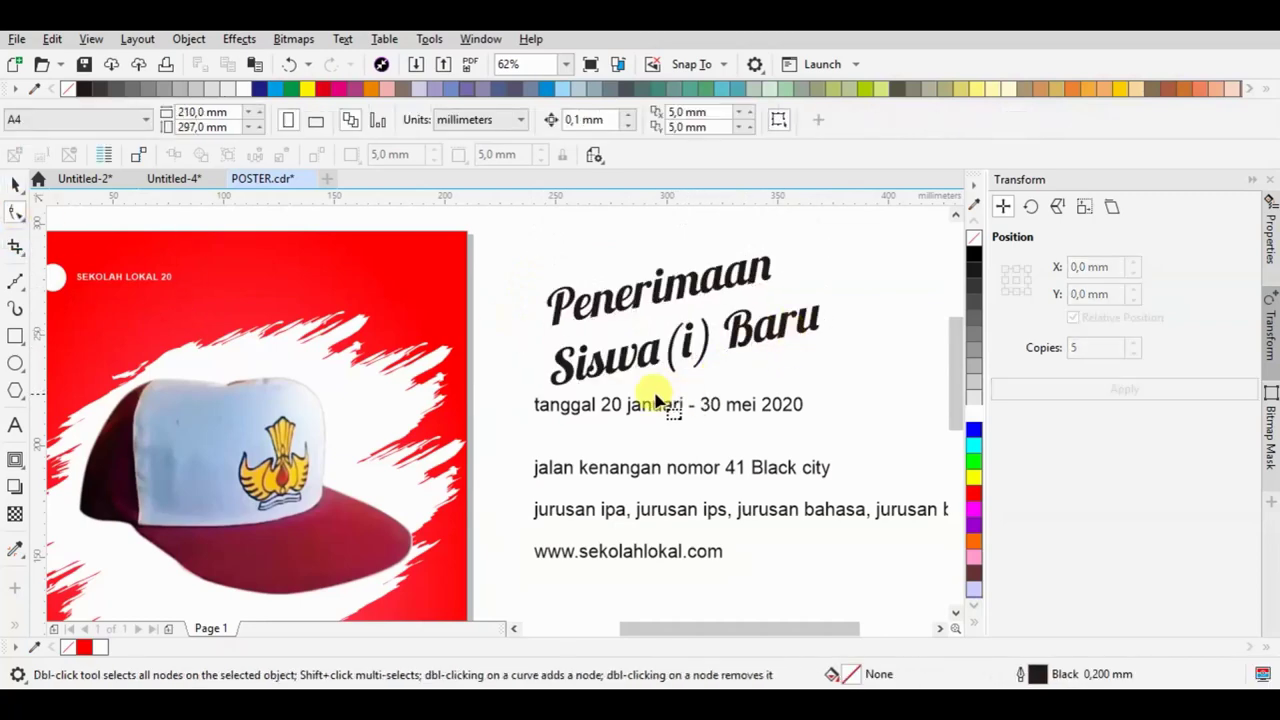
left_click(603, 371)
left_click_drag(540, 376, 529, 346)
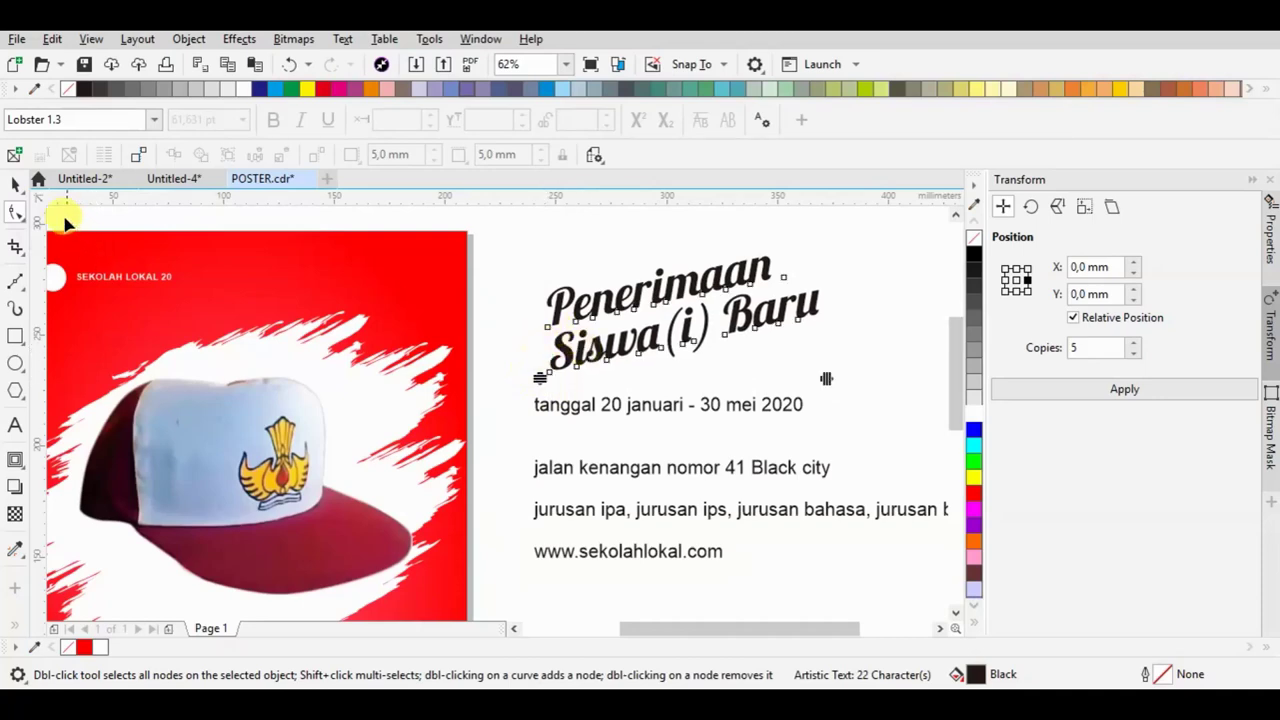
Place the heading over the white blob's lower edge below the cap and shift the cap slightly upward
left_click(15, 186)
scroll(800, 320, "down", 2)
left_click_drag(812, 318, 610, 488)
left_click(537, 392)
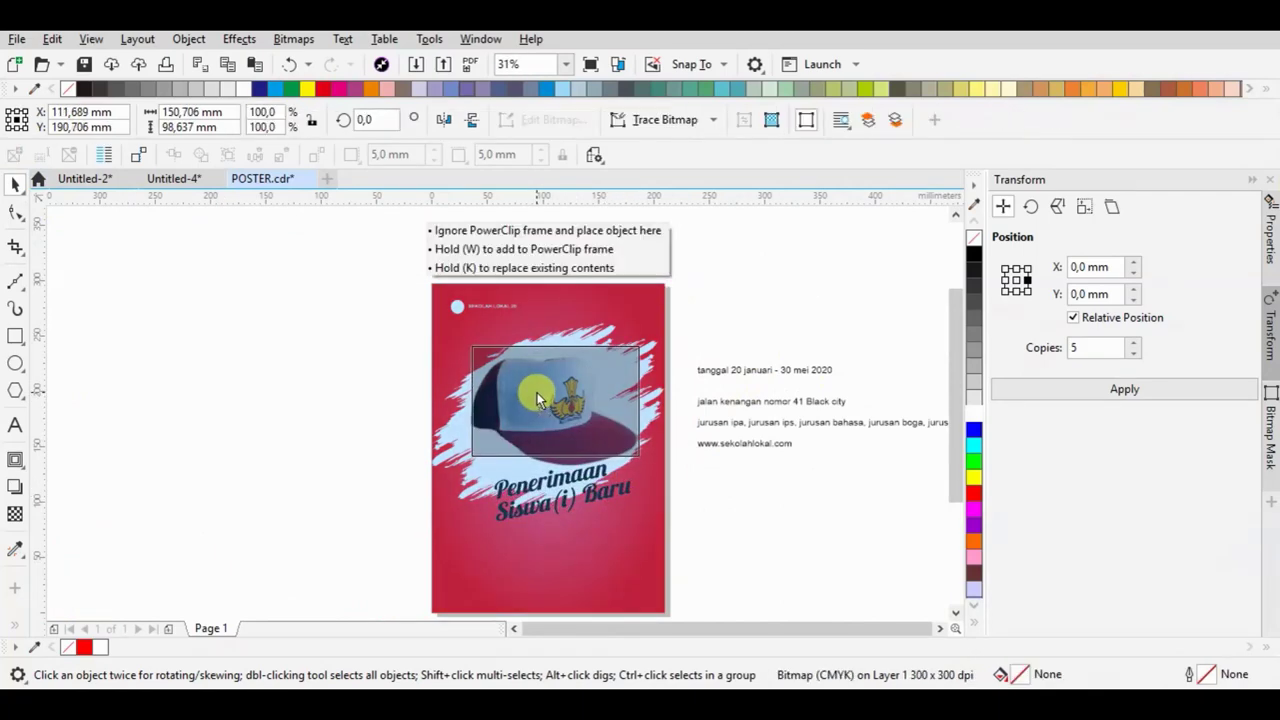
left_click(471, 438)
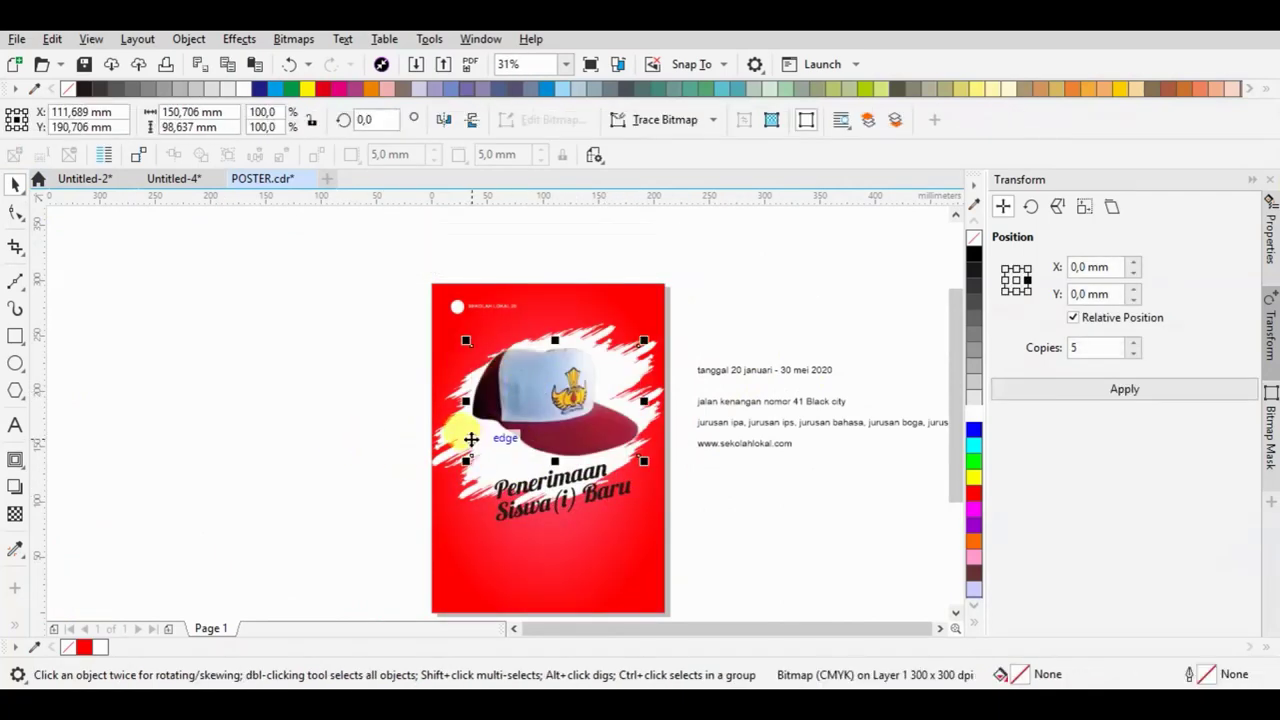
Shift the white brush blob slightly to the right inside the red background's PowerClip and finish editing its contents
left_click(460, 453)
right_click(460, 453)
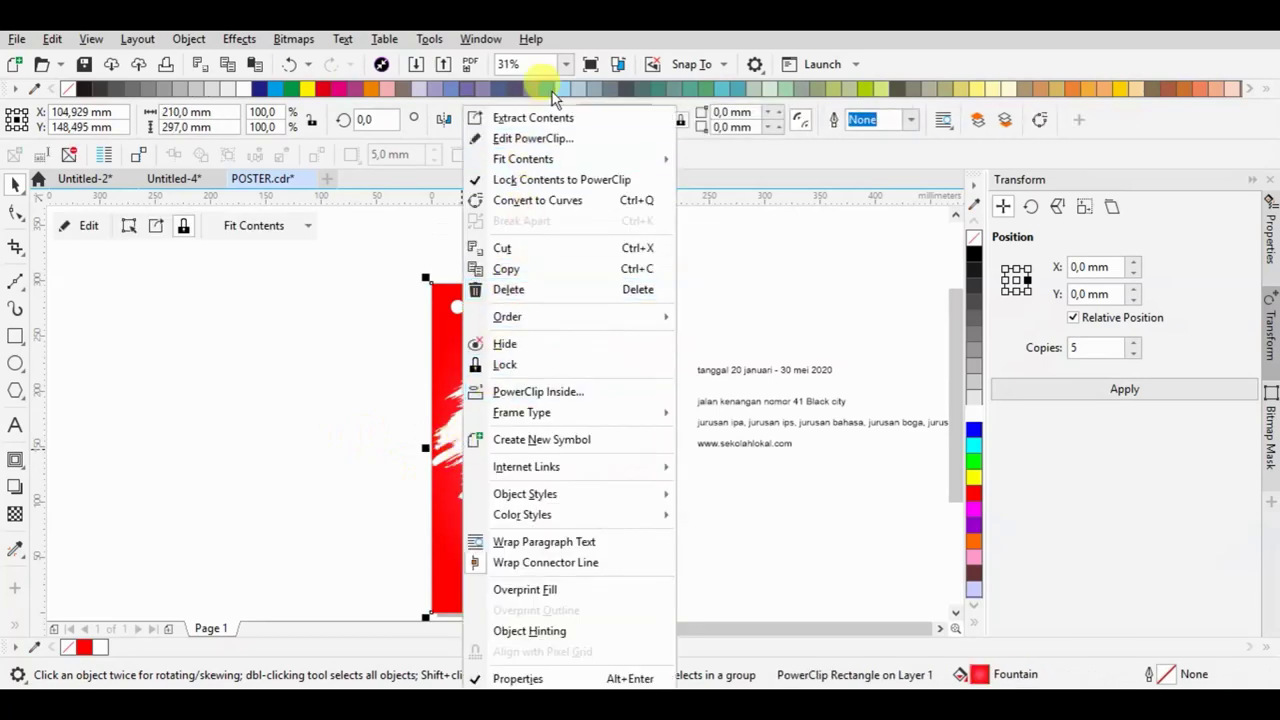
left_click(538, 138)
left_click(486, 440)
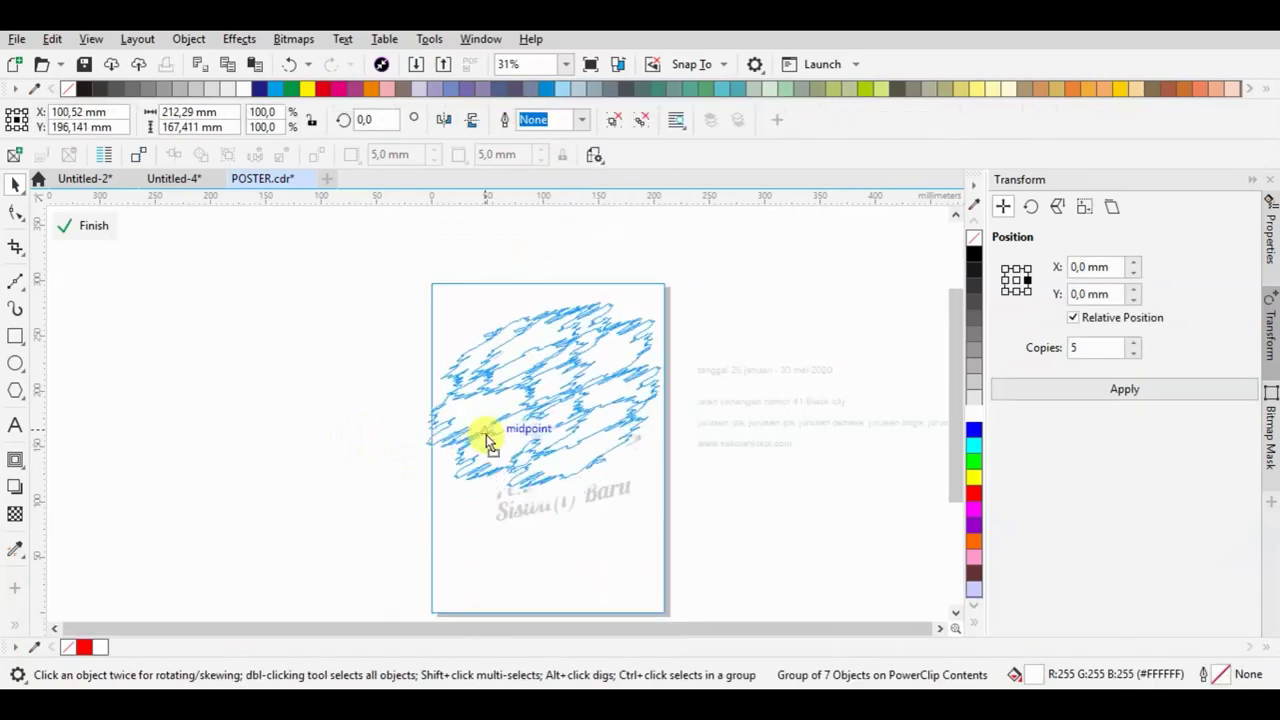
key("Delete")
right_click(491, 434)
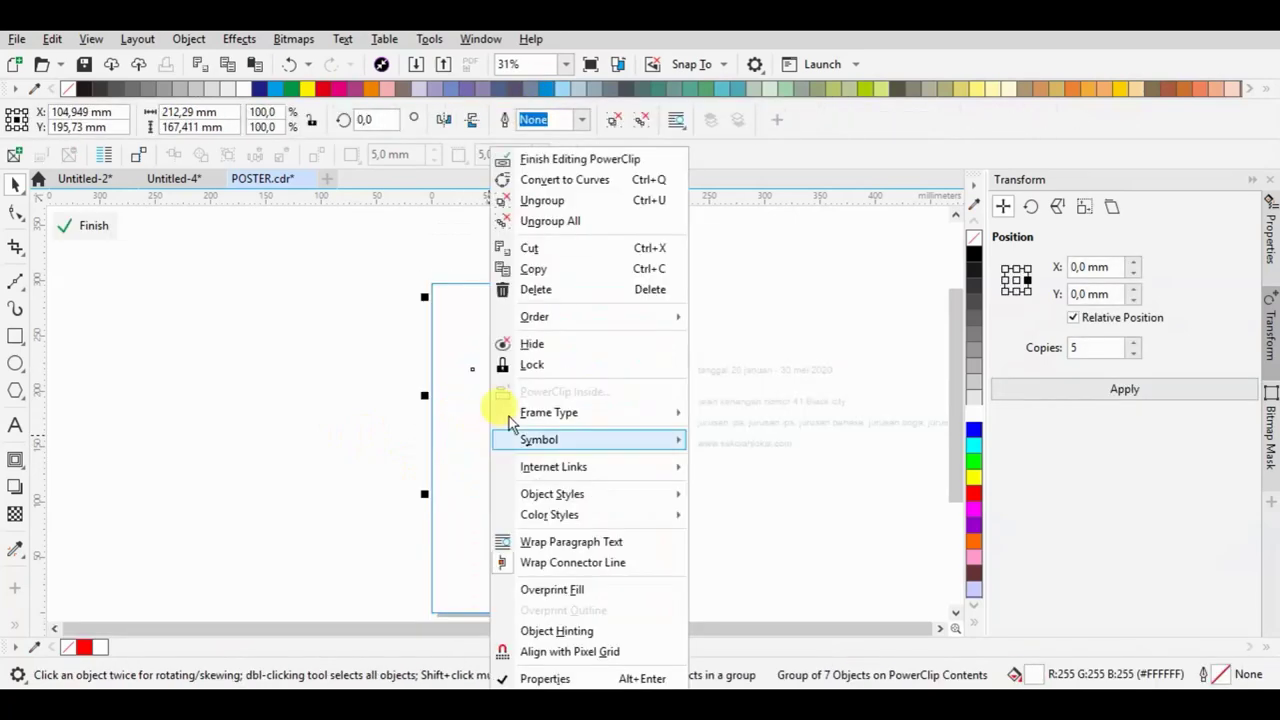
left_click(560, 158)
Enlarge the heading to about 71.5 pt and move it slightly up and left, just below the cap
left_click_drag(577, 415, 667, 435)
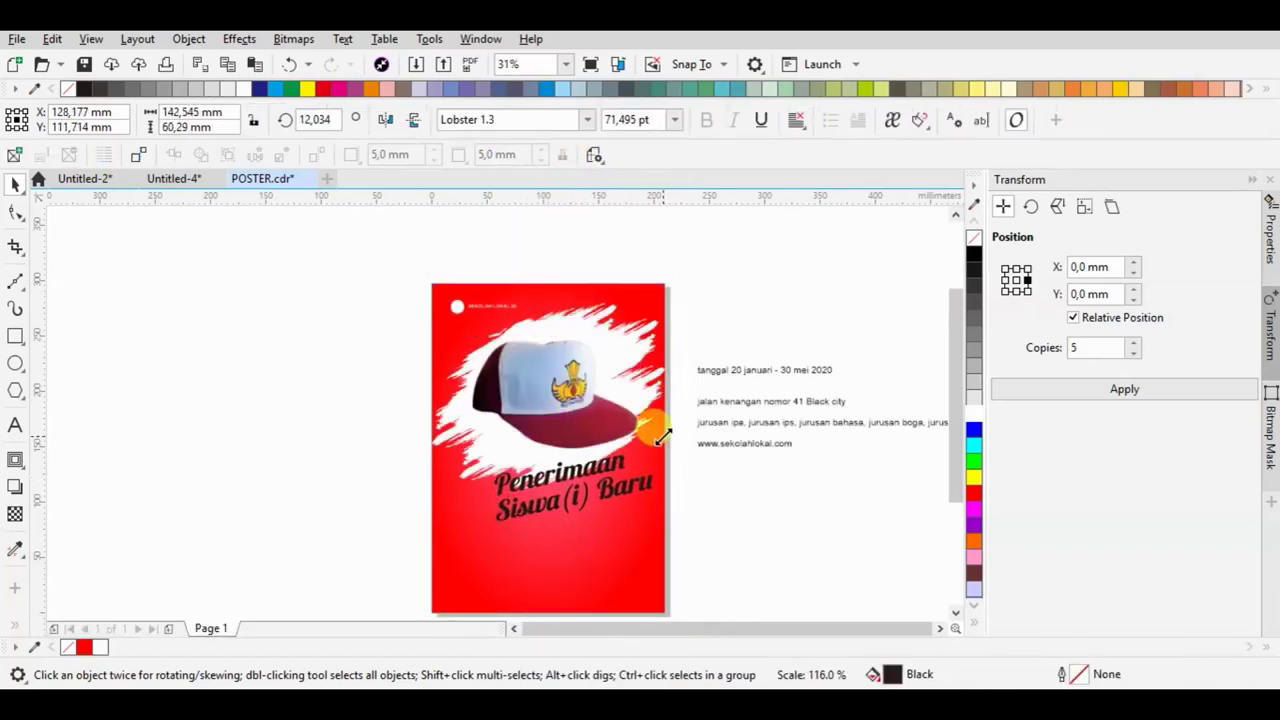
scroll(620, 480, "up", 2)
left_click_drag(620, 480, 603, 460)
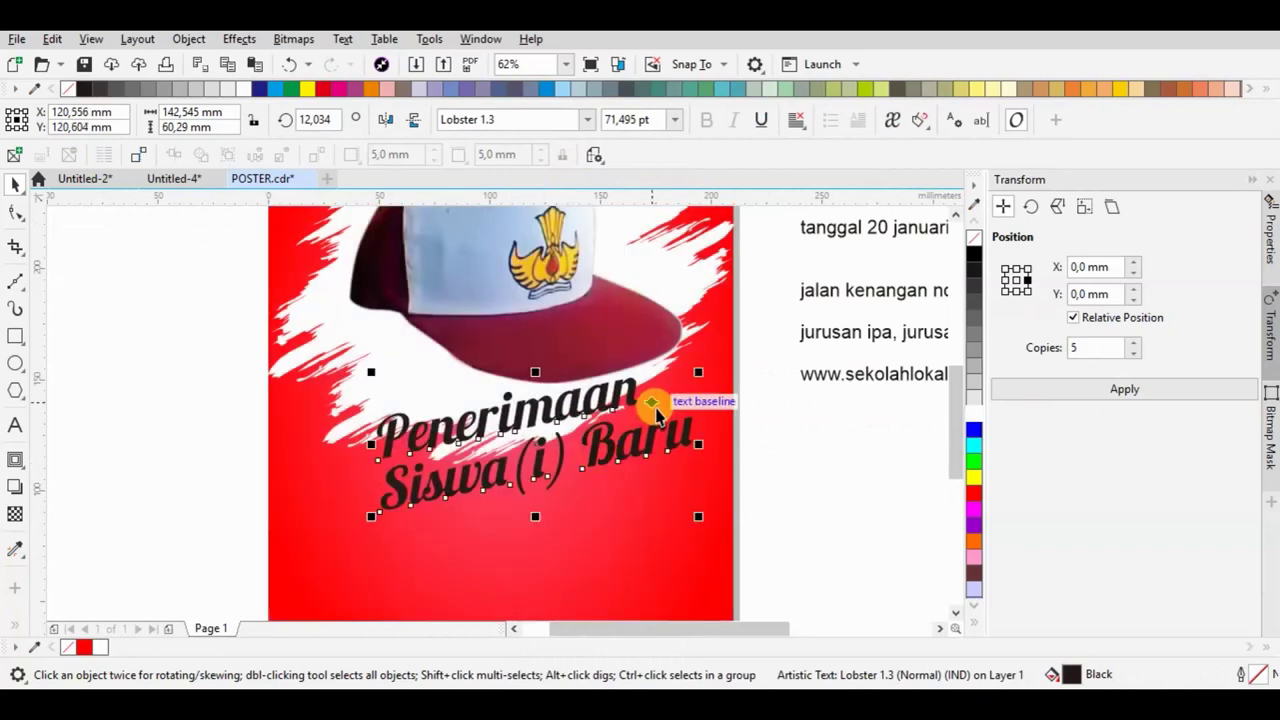
Try to add an outward contour to the heading while it is still live text
left_click(15, 459)
scroll(370, 430, "up", 6)
left_click_drag(378, 437, 409, 355)
left_click(700, 407)
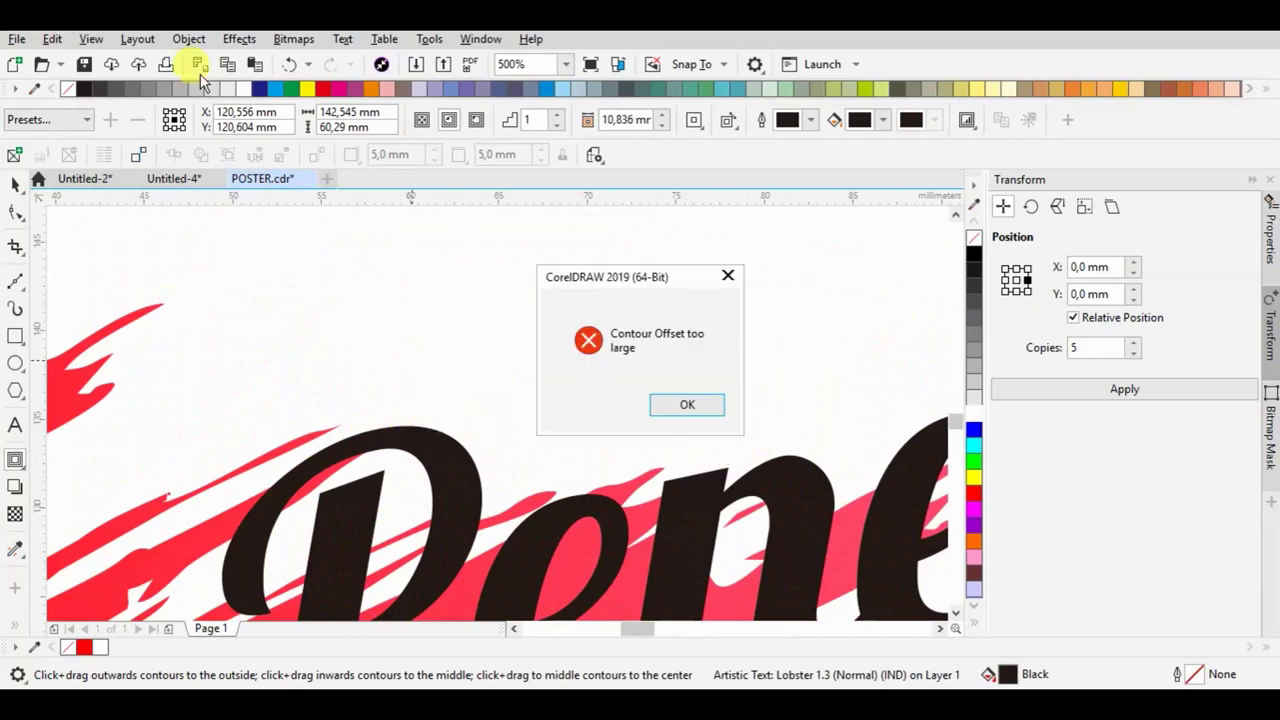
left_click(670, 417)
Convert the heading to curves and add a one-step outward contour of about 1 mm
scroll(429, 214, "down", 4)
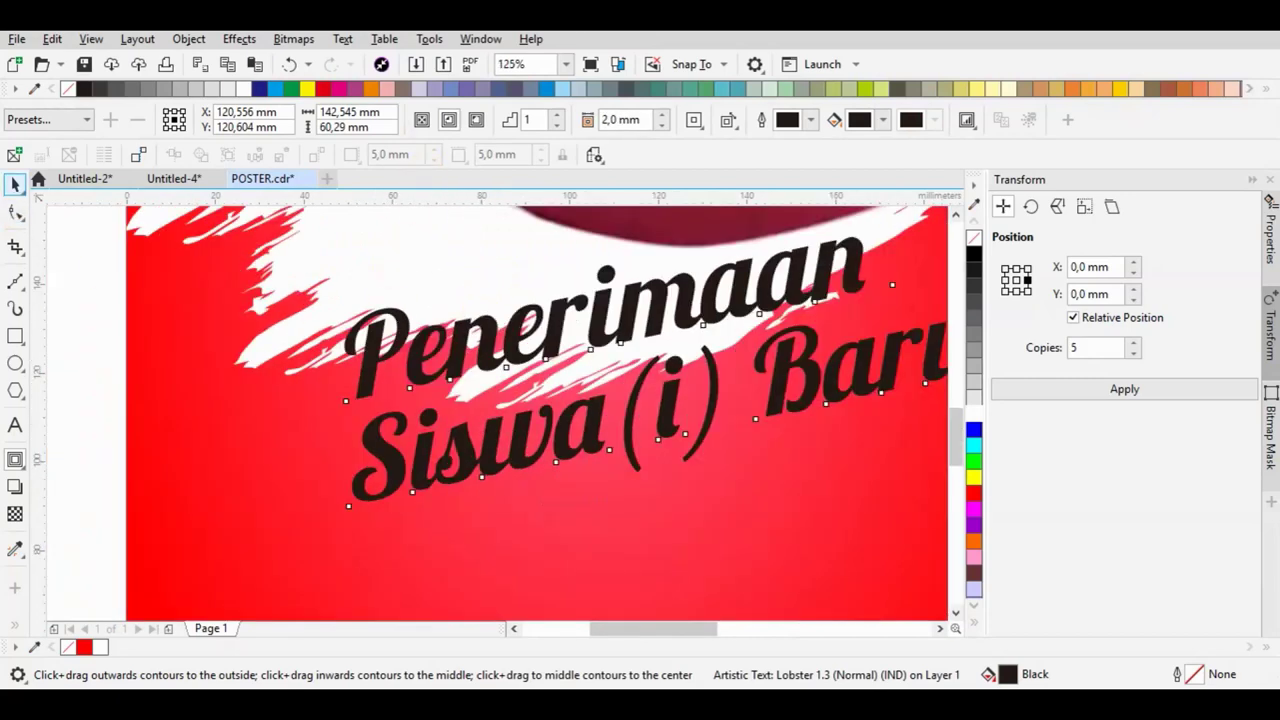
key("space")
key("ctrl+q")
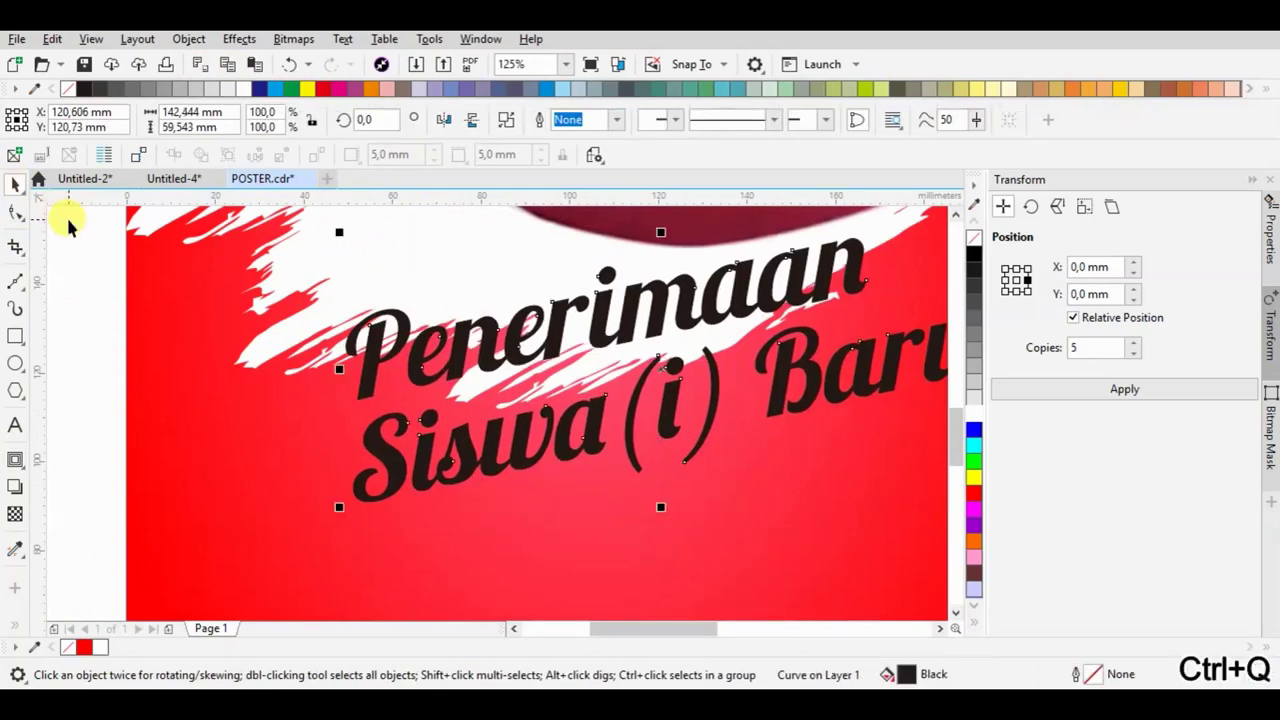
left_click(15, 462)
scroll(400, 320, "up", 4)
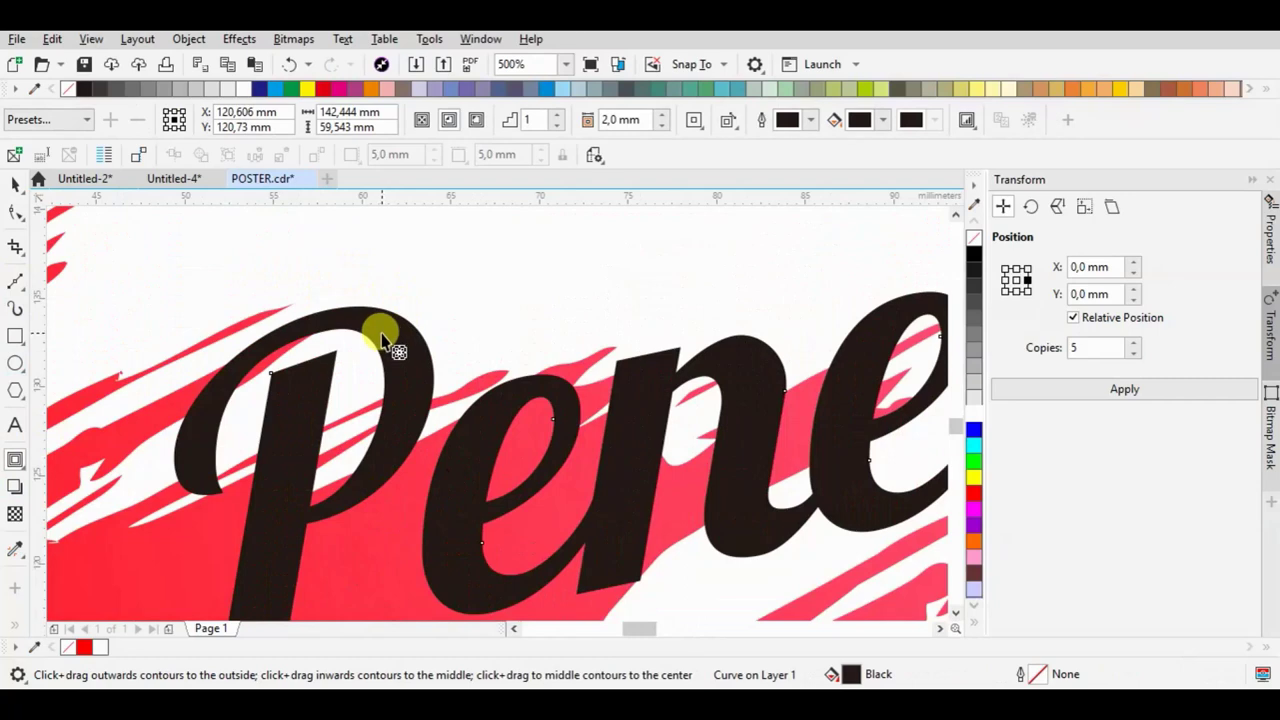
left_click_drag(373, 330, 160, 450)
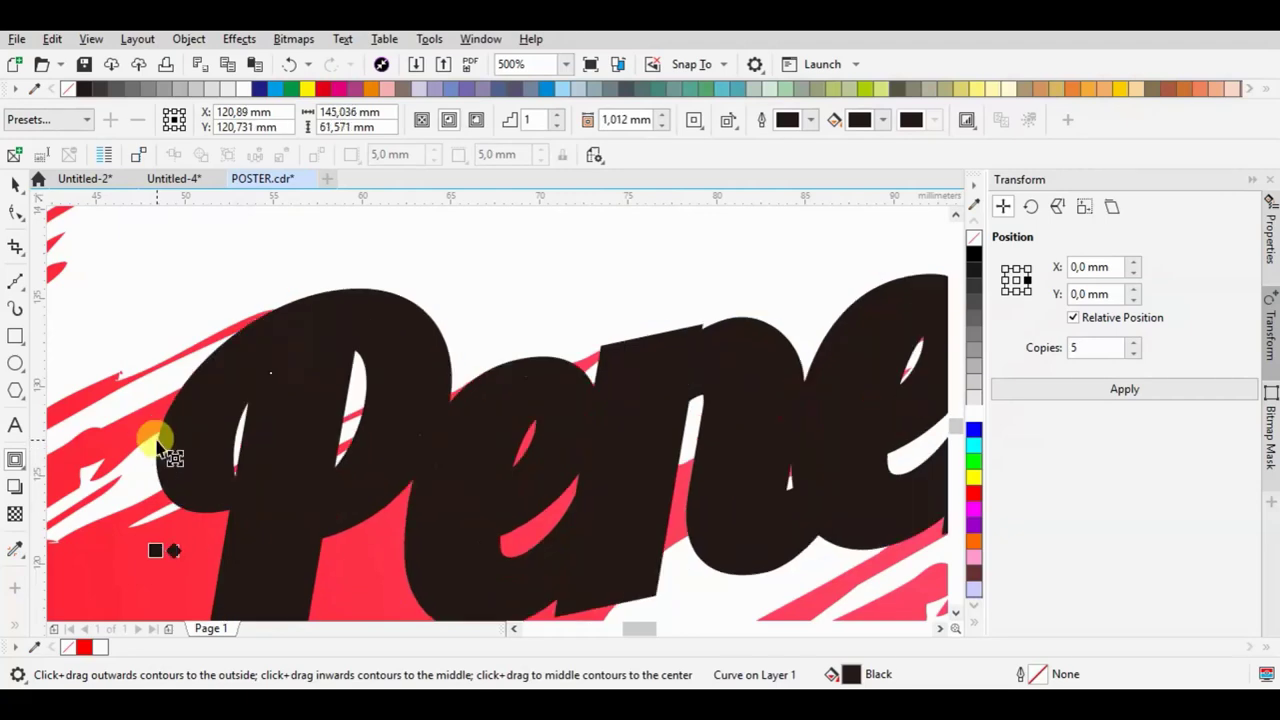
Break the contour apart from the heading and fill the front lettering white
scroll(392, 350, "down", 2)
key("ctrl+k")
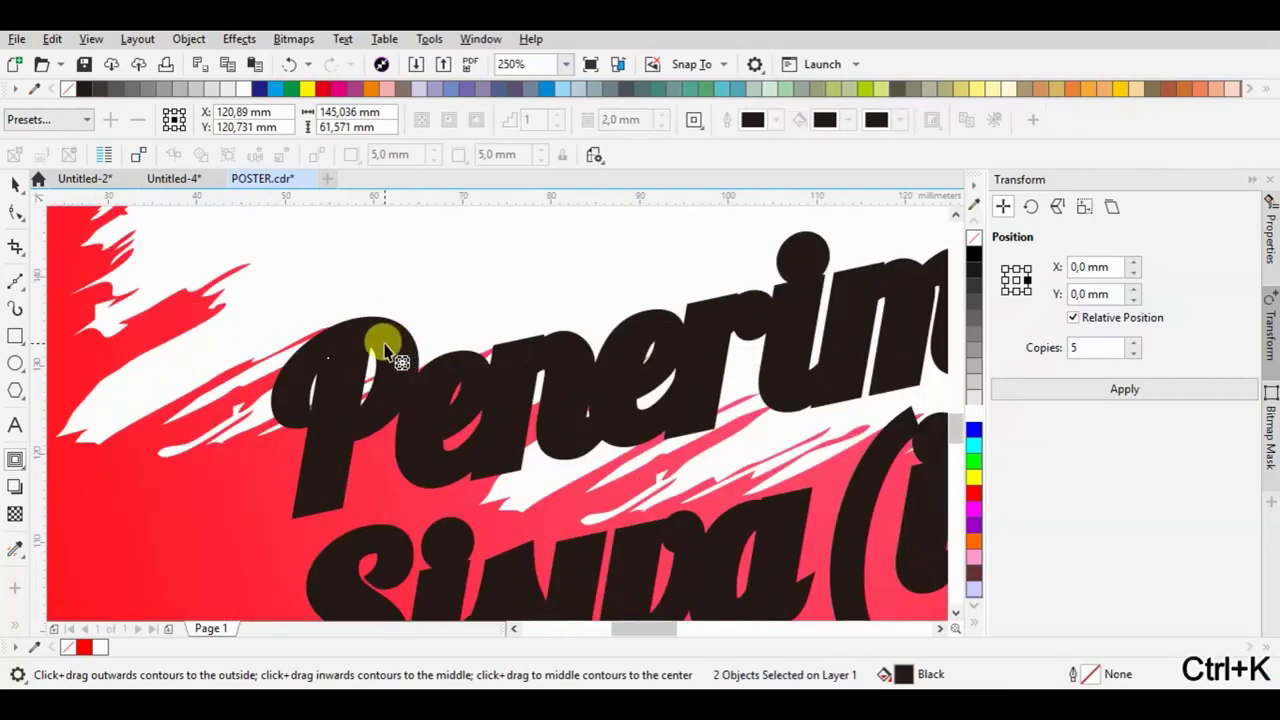
left_click(14, 187)
left_click(434, 397)
left_click(434, 397, "ctrl")
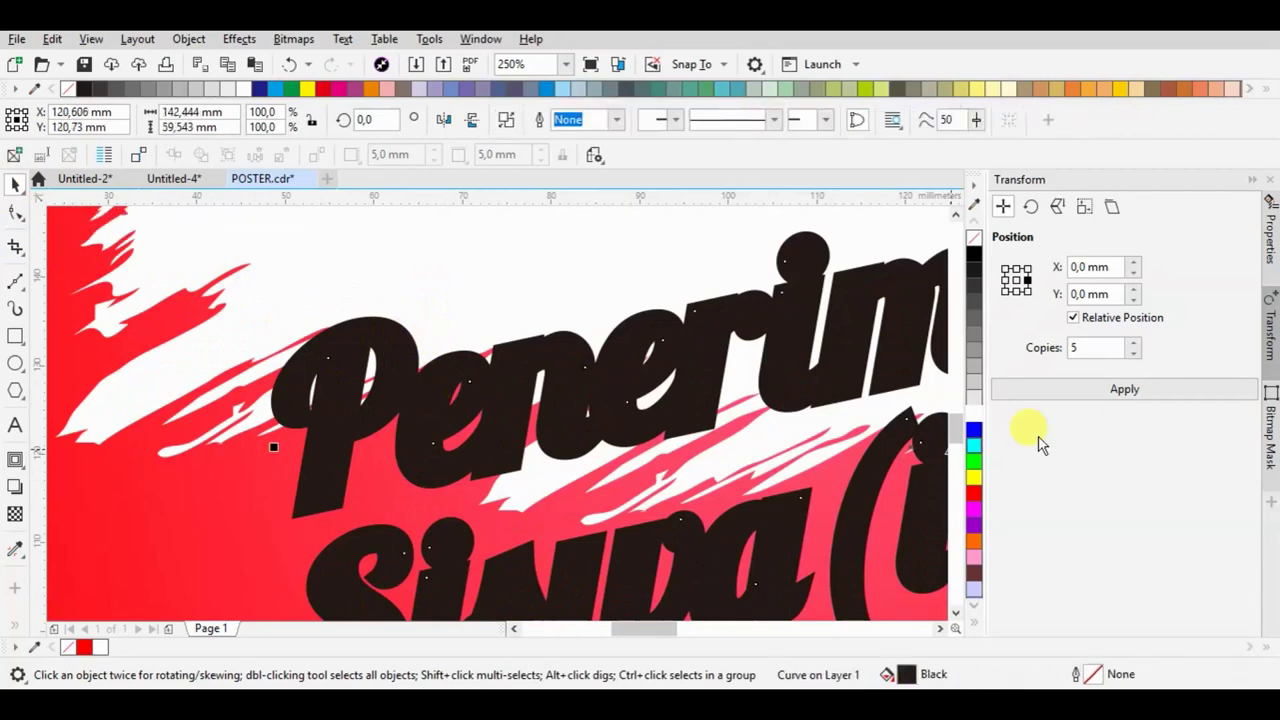
left_click(974, 416)
scroll(460, 403, "down", 4)
left_click(808, 423)
Add a second outward contour around the heading's black outline and break it apart
scroll(712, 402, "up", 2)
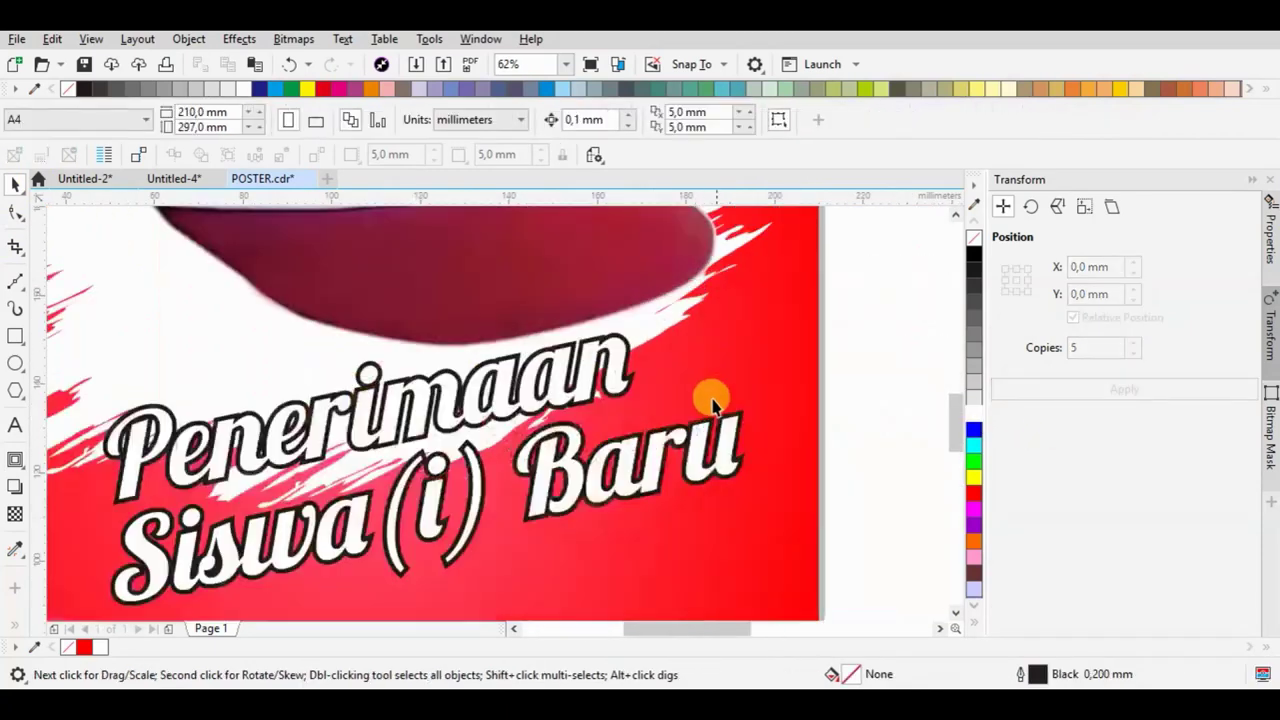
scroll(712, 402, "up", 2)
left_click(763, 417)
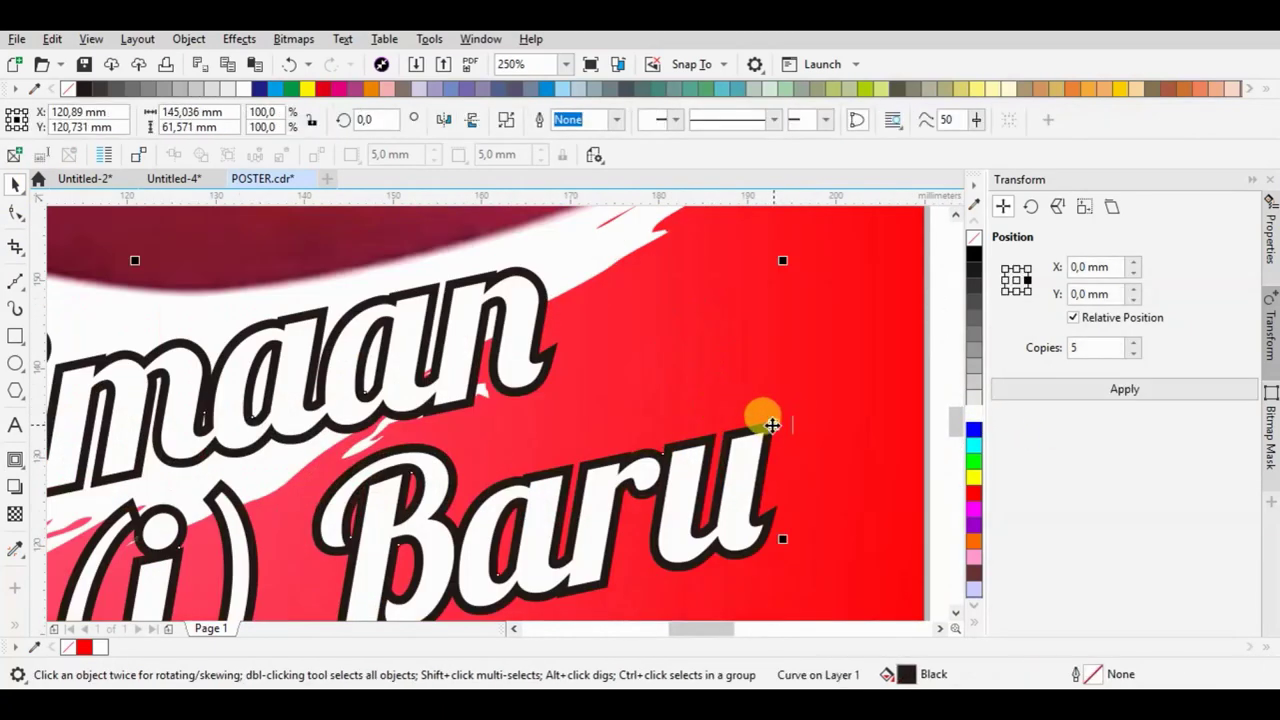
left_click(15, 461)
scroll(512, 255, "up", 3)
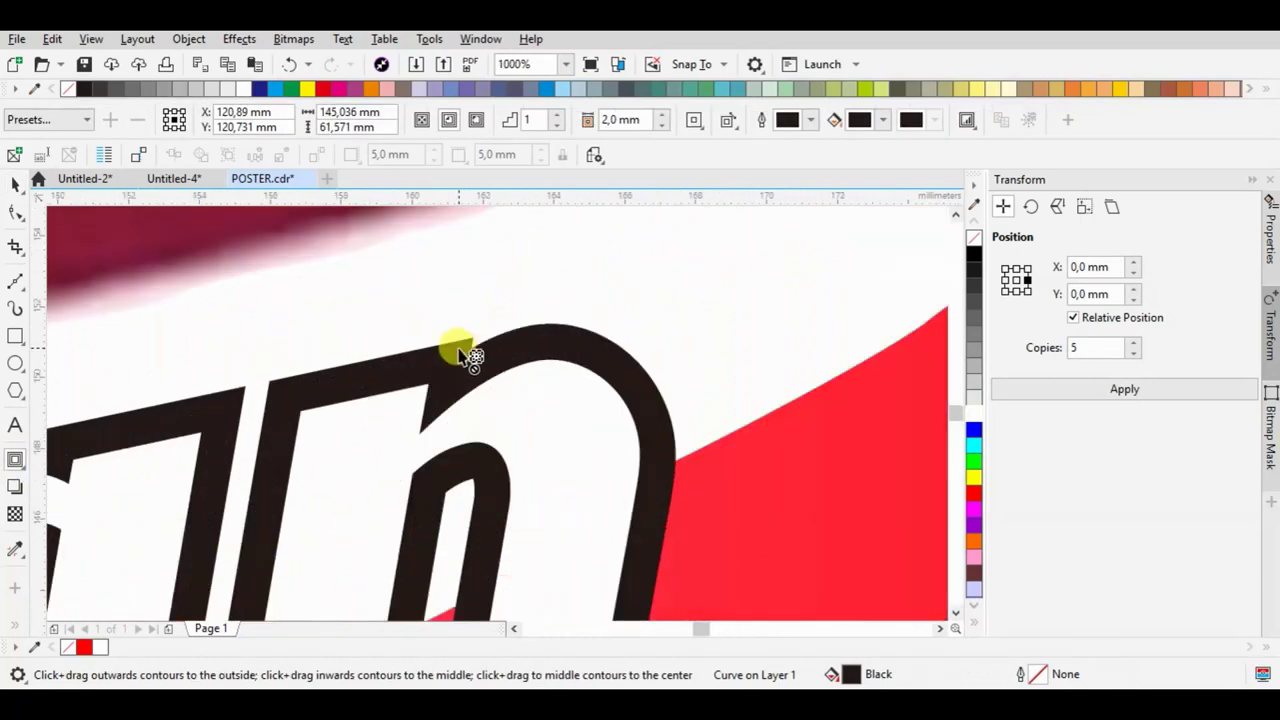
left_click_drag(458, 313, 457, 286)
key("ctrl+k")
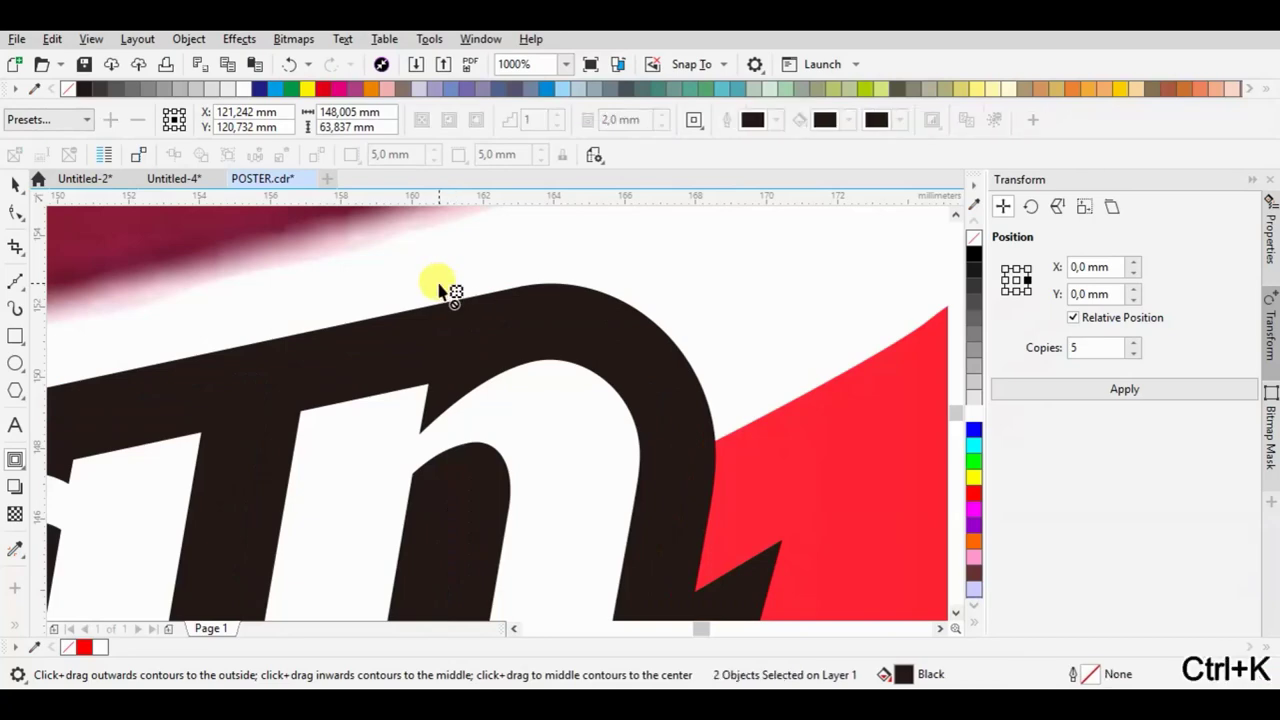
scroll(585, 338, "down", 4)
scroll(577, 330, "down", 1)
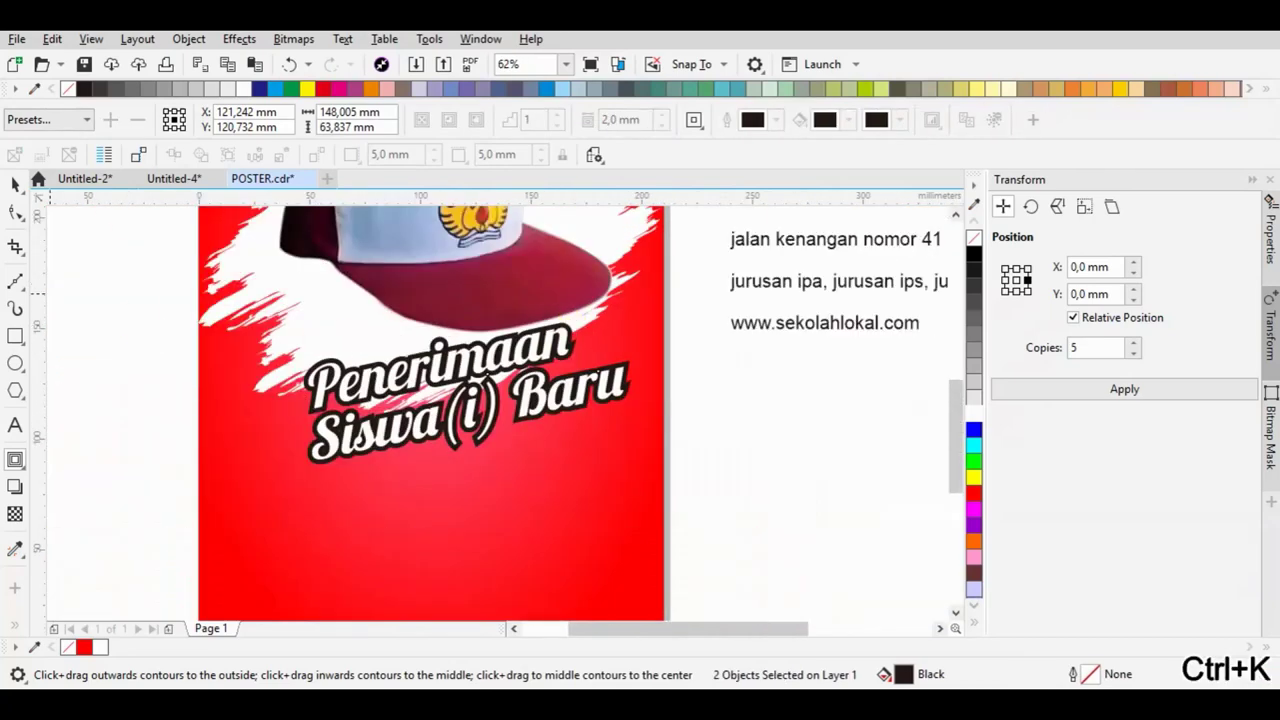
Select all three heading layers together and shift them slightly to the left on the poster
key("space")
left_click_drag(137, 303, 722, 500)
mouse_move(470, 423)
left_mouse_down()
mouse_move(455, 430)
mouse_move(465, 420)
left_mouse_up()
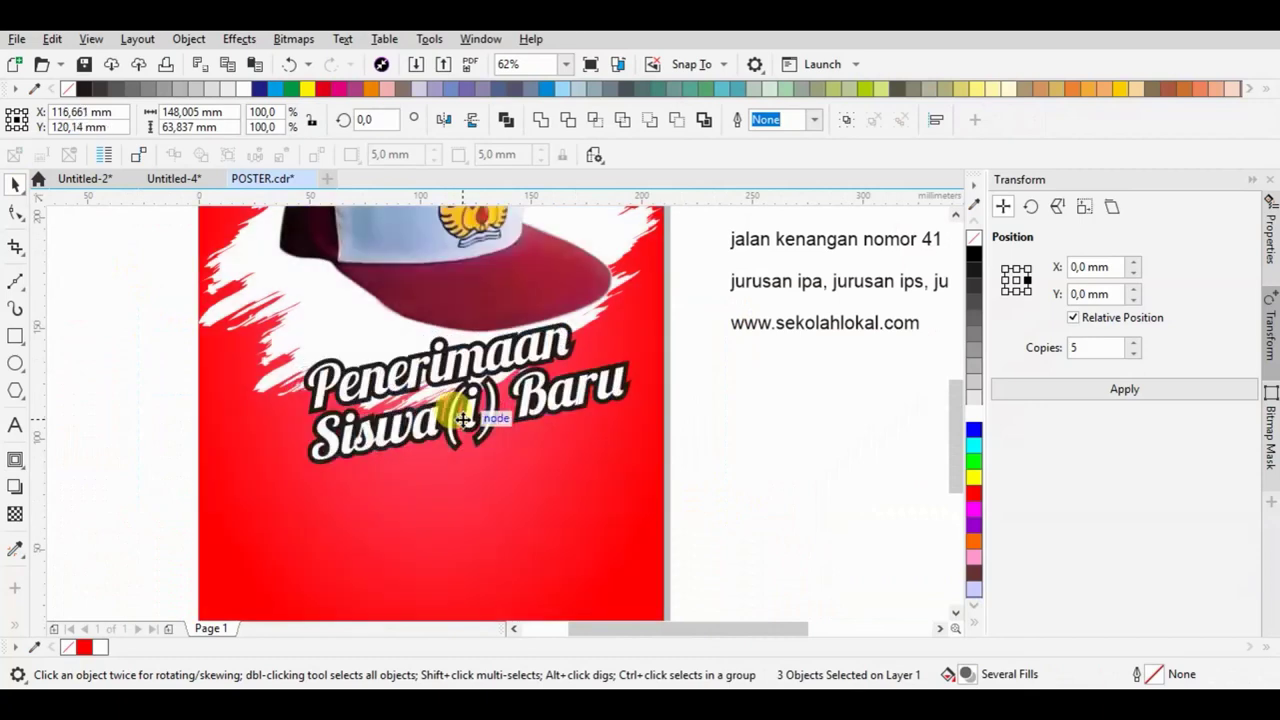
key("Escape")
Place the date line below the heading and delete the word "tanggal" from it
scroll(430, 390, "down", 1)
left_click_drag(650, 288, 478, 467)
left_click_drag(436, 440, 192, 447)
scroll(436, 440, "up", 2)
double_click(362, 447)
key("Delete")
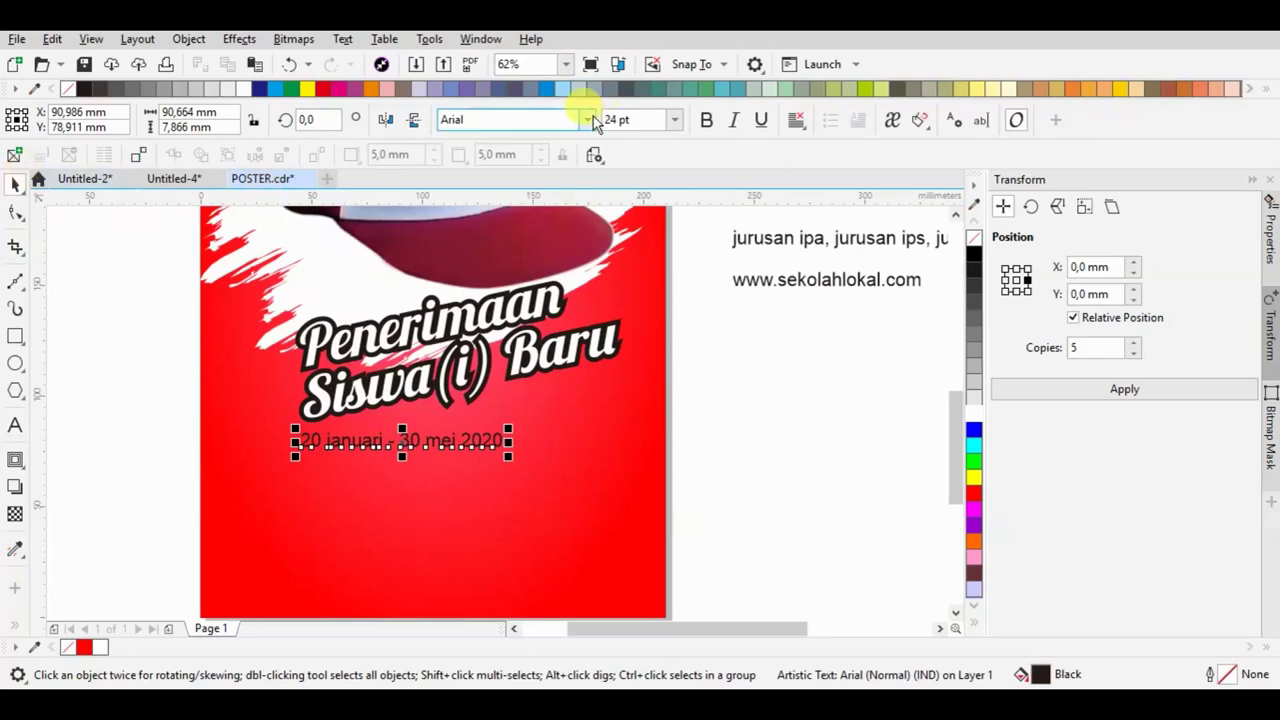
Set the date line in Arial Black and change it to uppercase
left_click(589, 119)
left_click(574, 223)
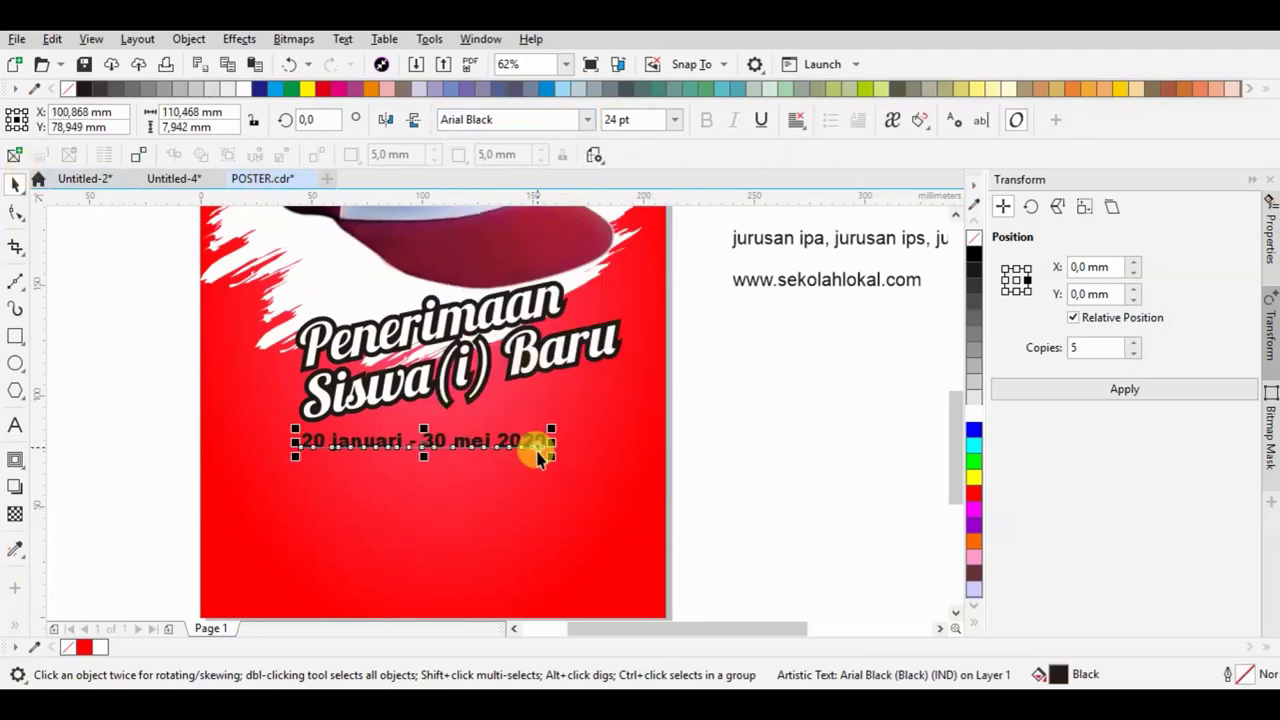
left_click(342, 39)
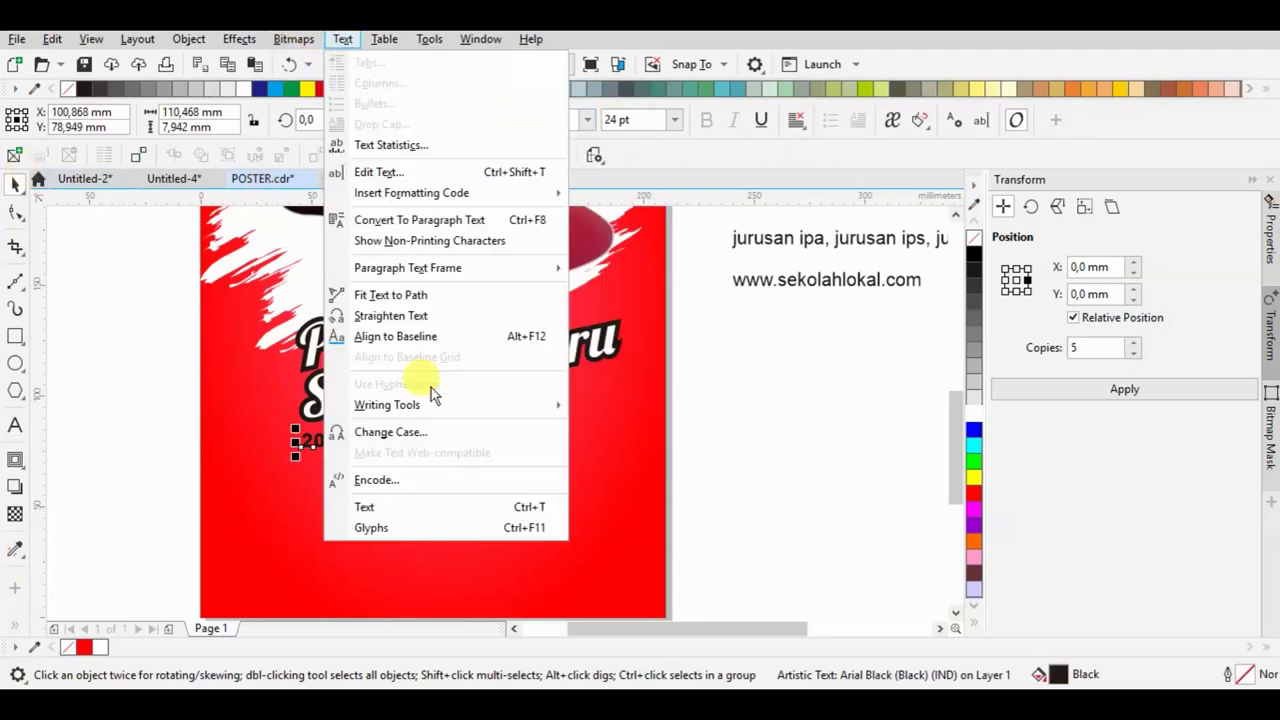
left_click(425, 430)
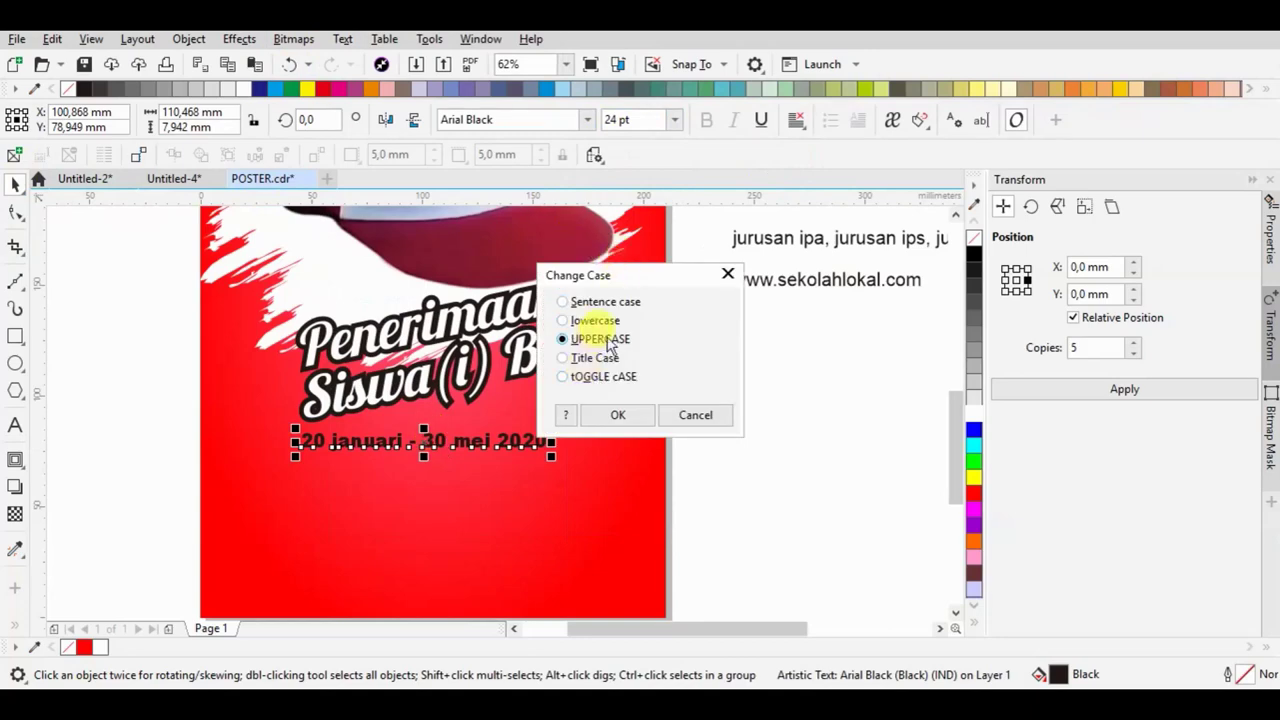
left_click(628, 420)
Reduce the date to about 20 pt and fit it in white beneath the heading, skewed parallel to it
left_click_drag(577, 428, 540, 404)
left_click(538, 443)
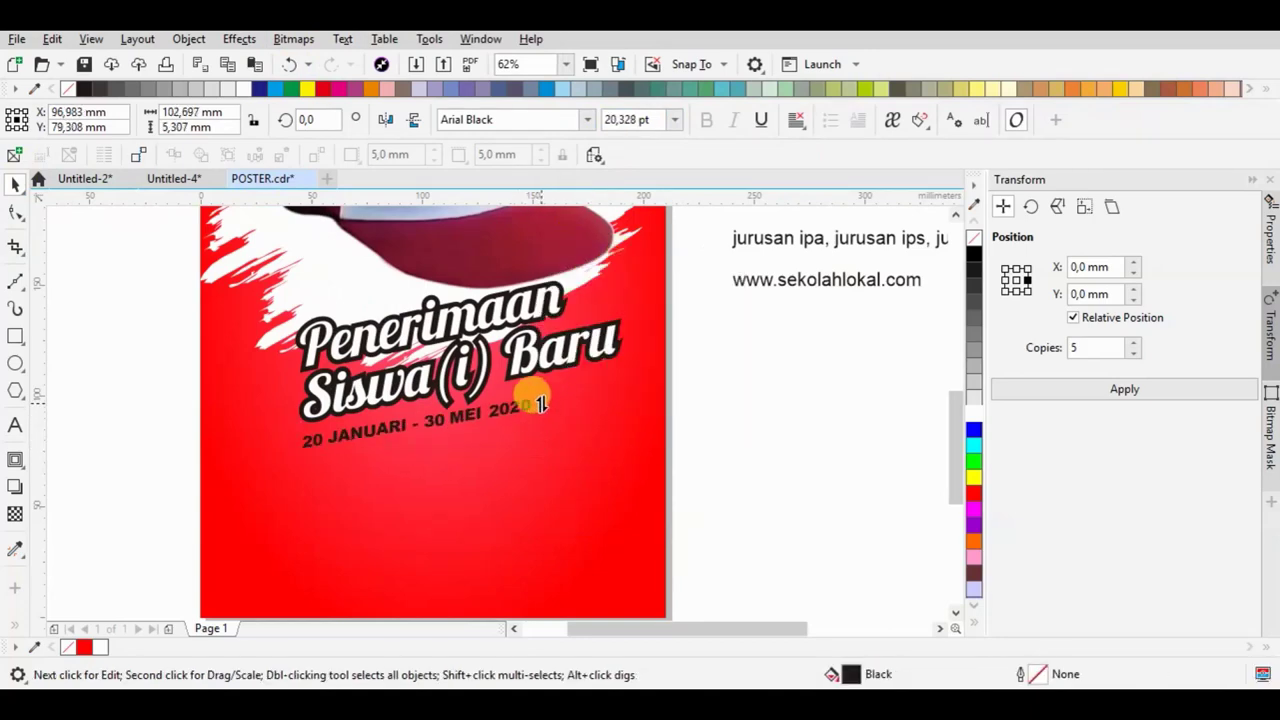
left_click_drag(980, 402, 568, 400)
key("Escape")
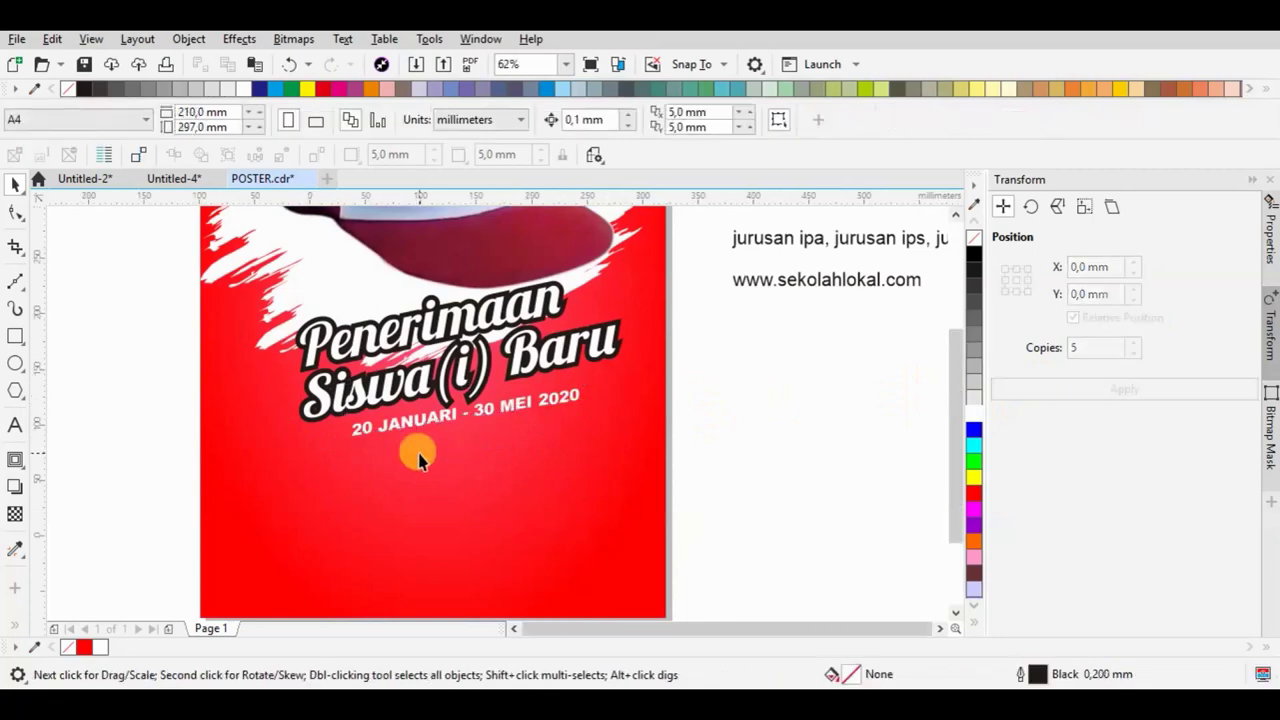
Place the list of majors on the poster's lower part and break it into two lines before "jurusan boga"
scroll(414, 448, "down", 1)
left_click_drag(619, 344, 430, 495)
scroll(430, 495, "up", 1)
left_click(612, 490)
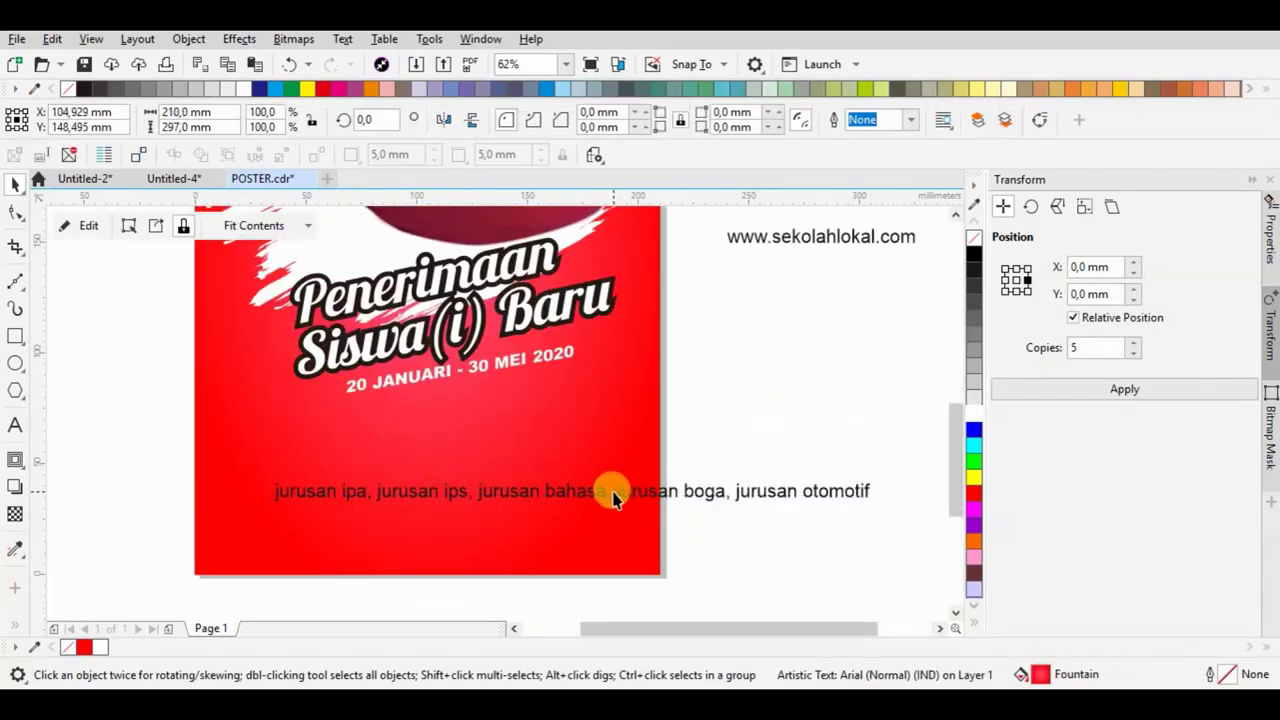
double_click(617, 492)
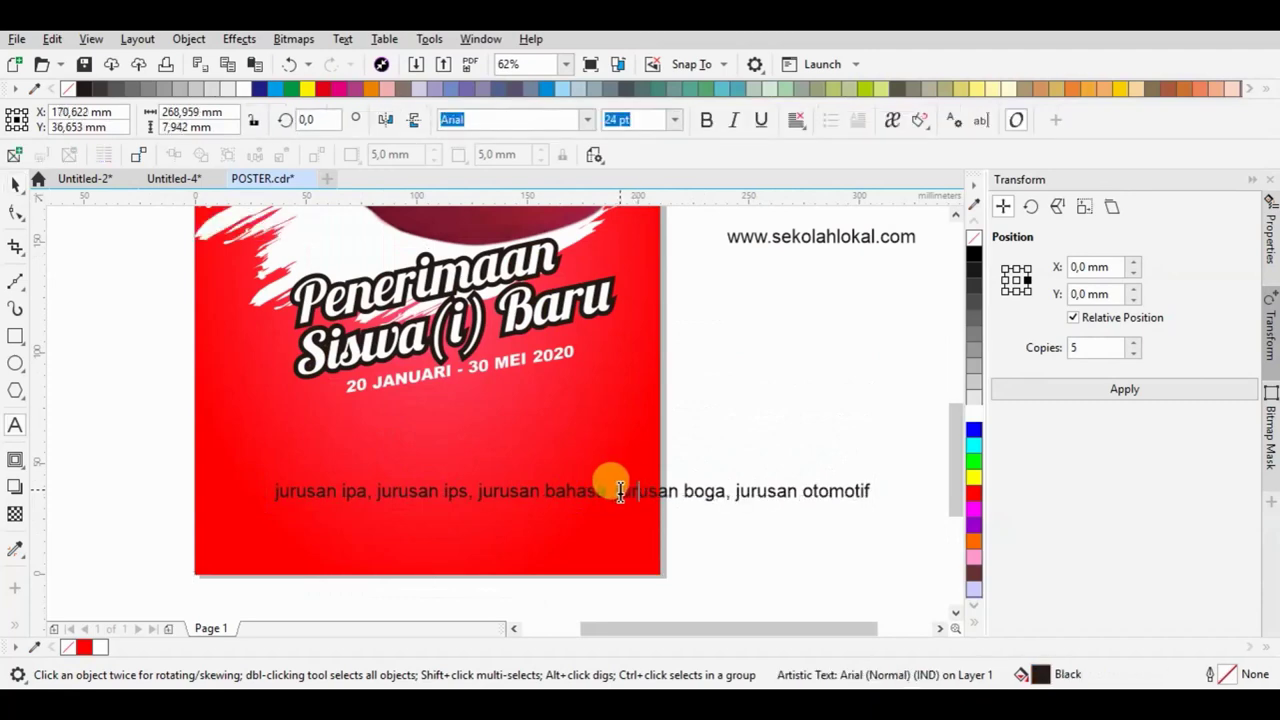
key("Return")
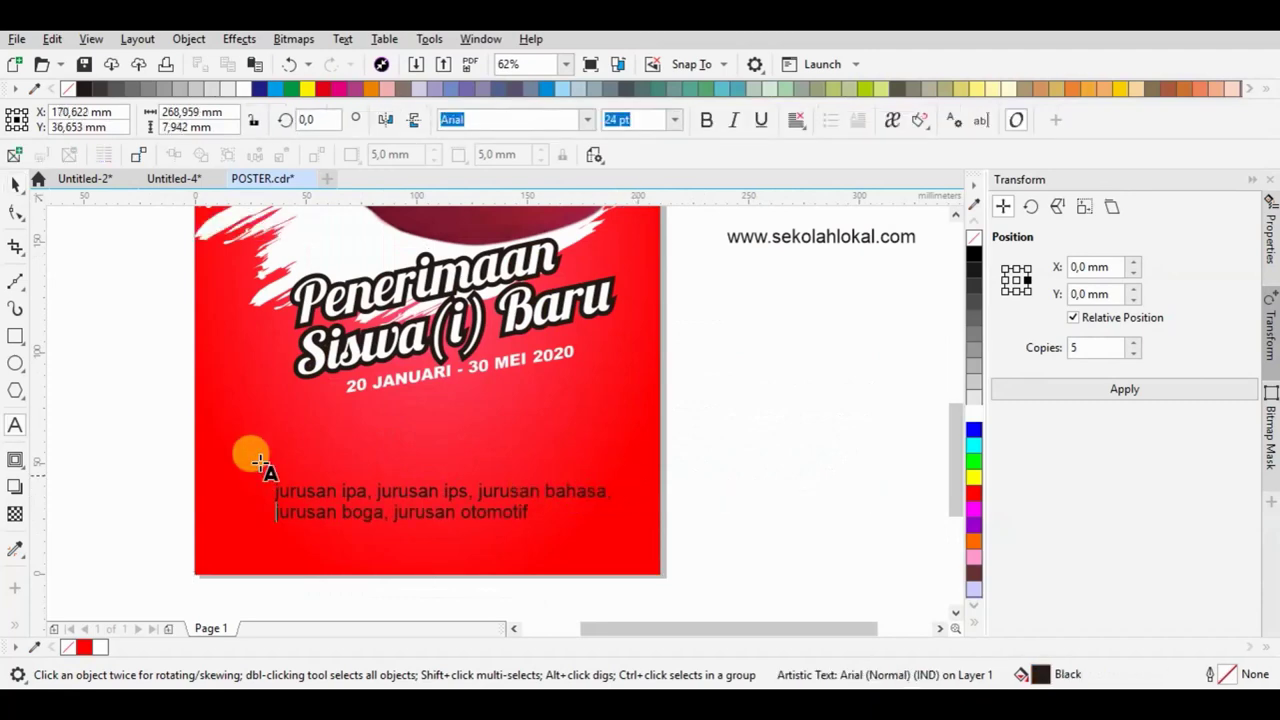
key("F10")
left_click(14, 187)
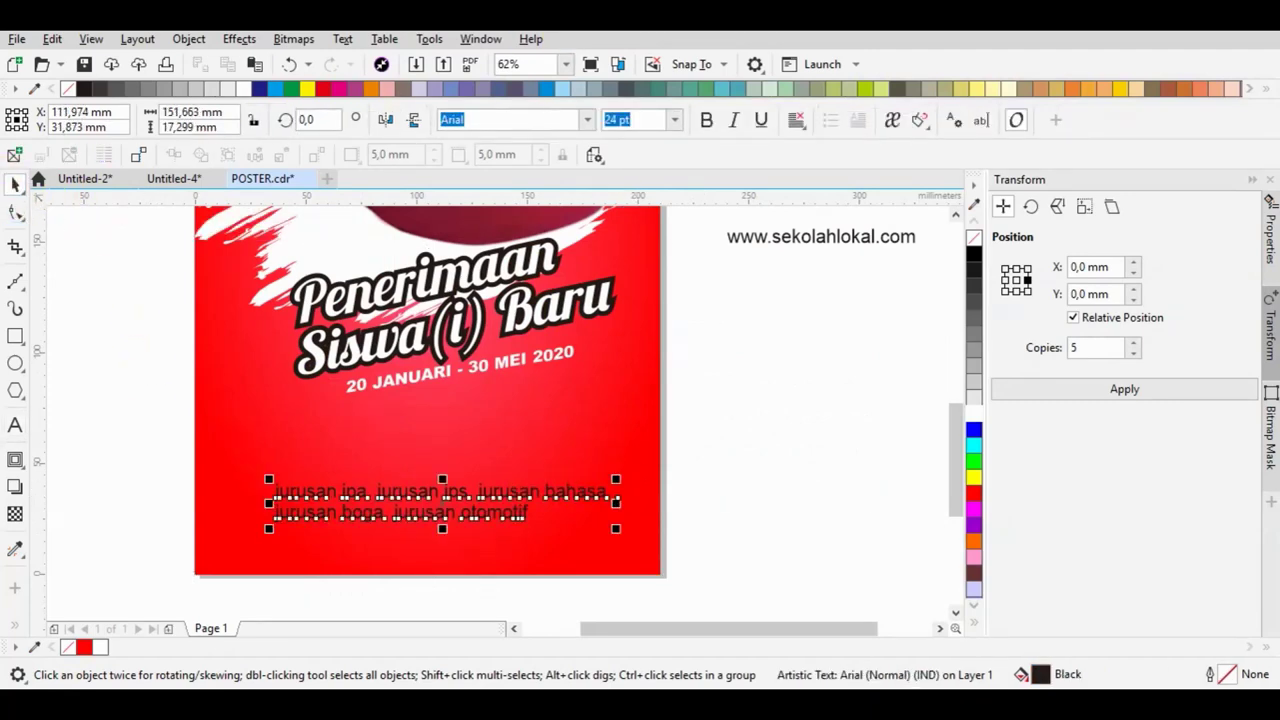
Change the list of majors to uppercase and reduce it to about 15 pt
left_click(347, 42)
left_click(444, 434)
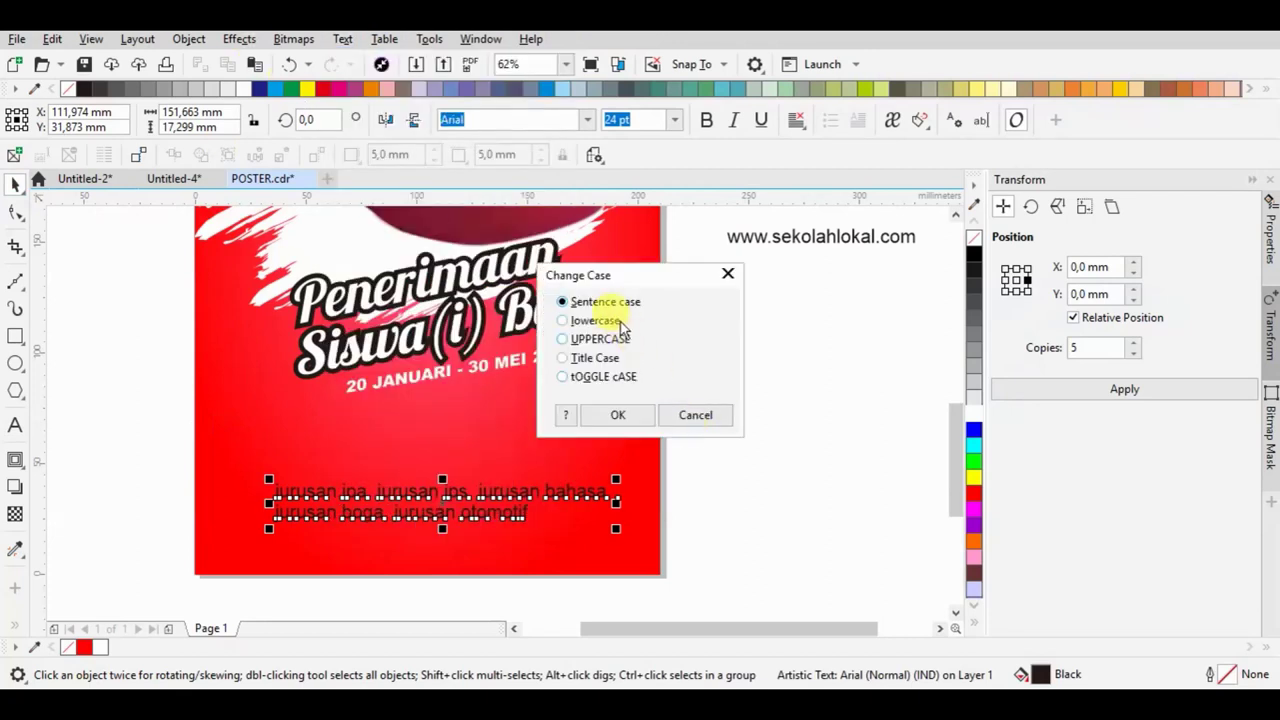
left_click(618, 414)
left_click_drag(725, 482, 558, 445)
Center-align the two lines of majors and position them in white below the date
left_click(797, 120)
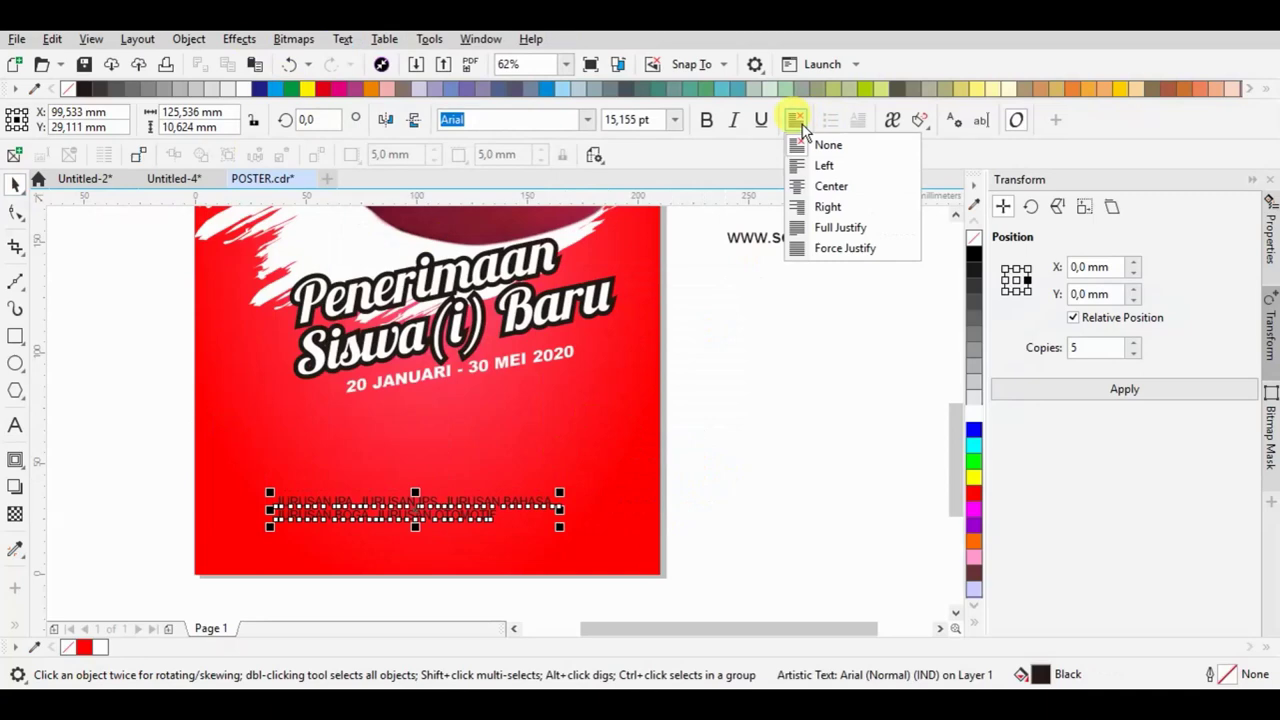
left_click(831, 186)
left_click_drag(409, 500, 435, 464)
left_click_drag(836, 250, 442, 538)
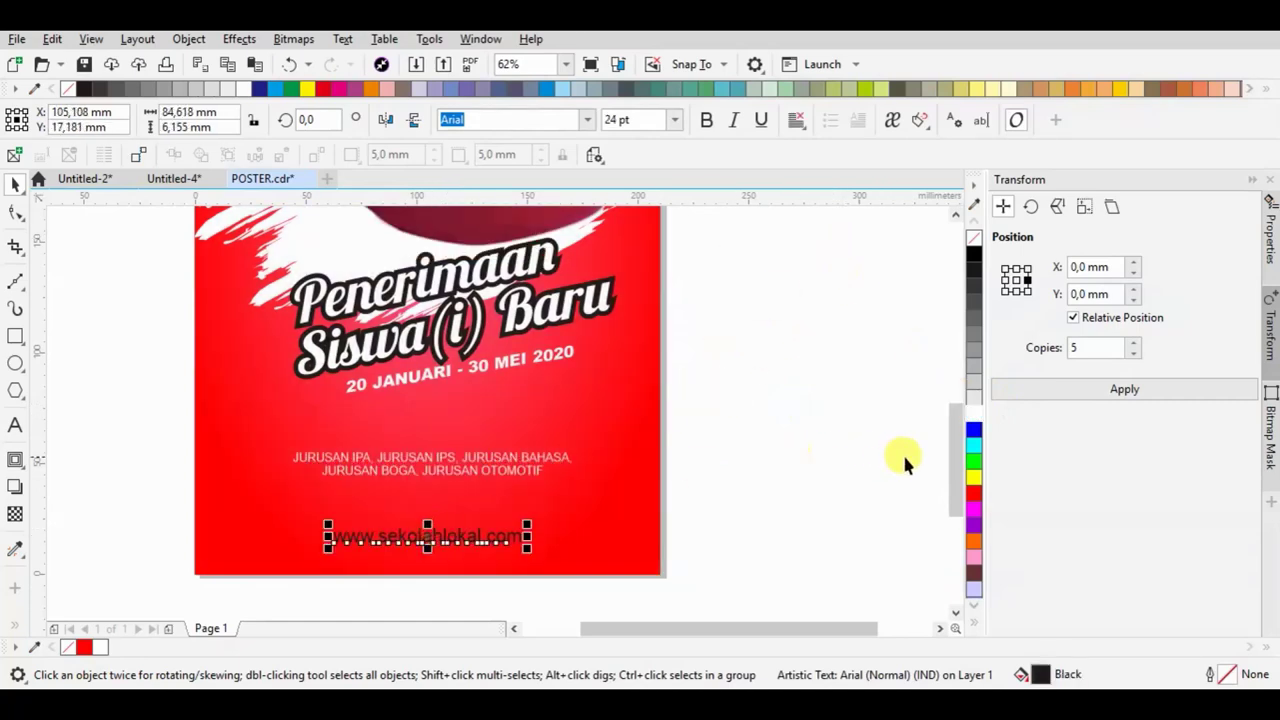
left_click_drag(523, 543, 481, 503)
left_click_drag(400, 530, 423, 530)
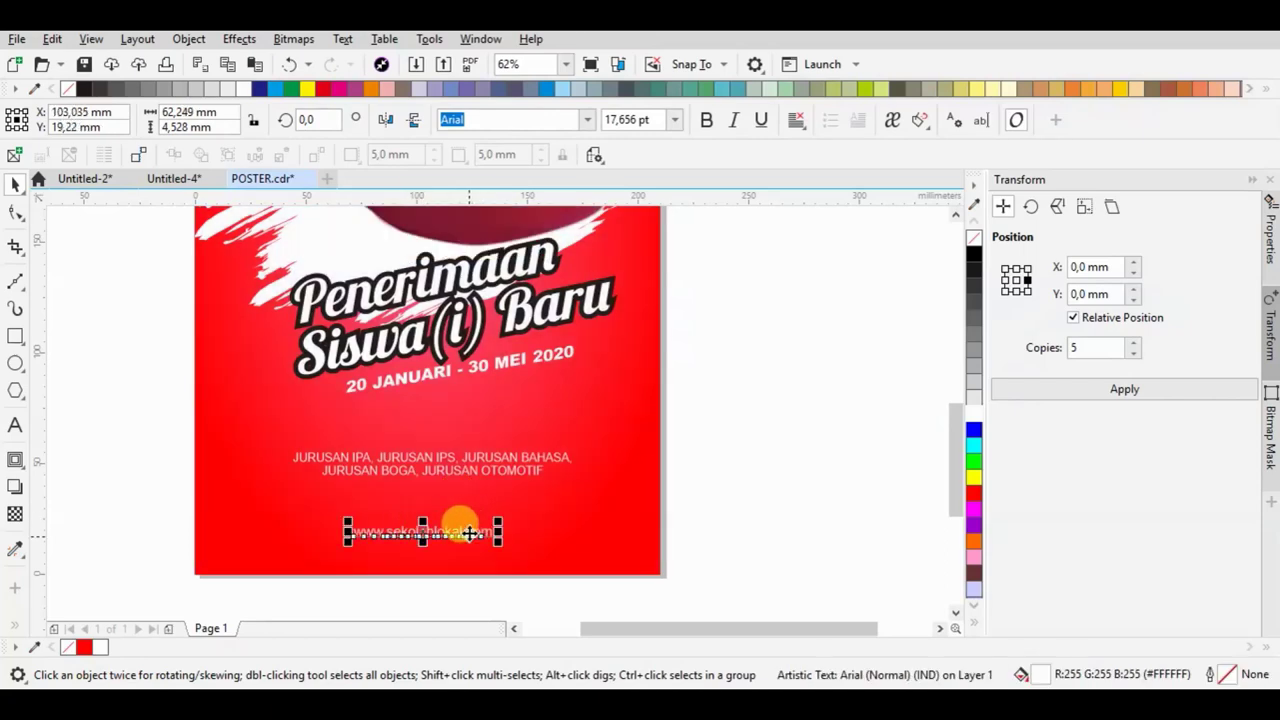
left_click(851, 386)
Place the school's address line between the date and the list of majors and reduce it to about 19 pt
scroll(366, 531, "down", 3)
left_click_drag(626, 351, 418, 479)
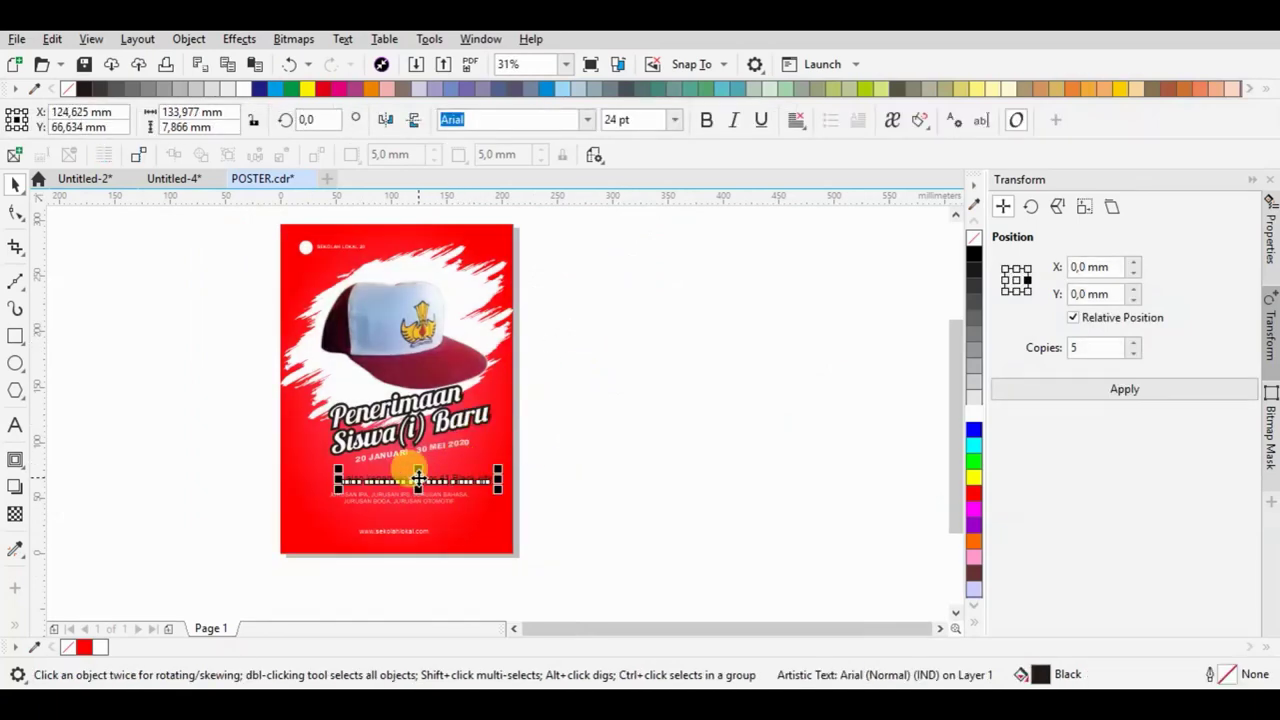
scroll(418, 479, "up", 2)
left_click_drag(563, 452, 503, 455)
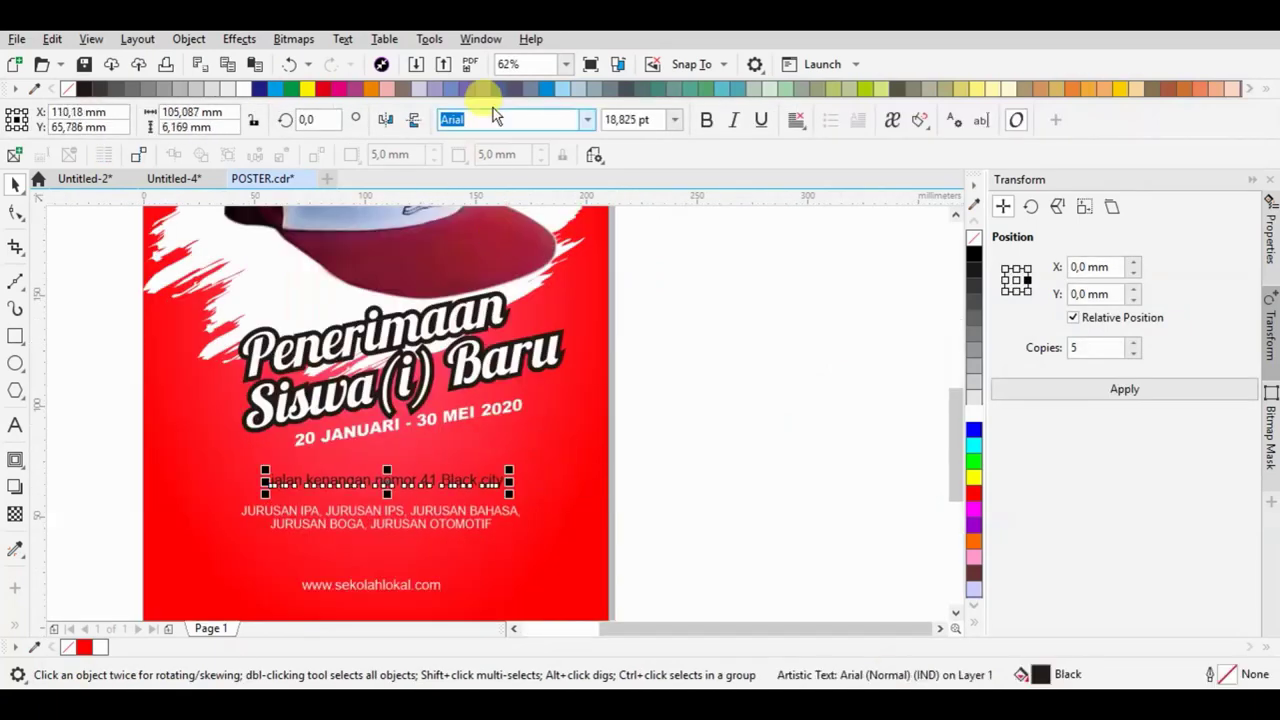
Change the school's address line to uppercase, fill it white and reduce it to about 14 pt
left_click(343, 38)
left_click(385, 431)
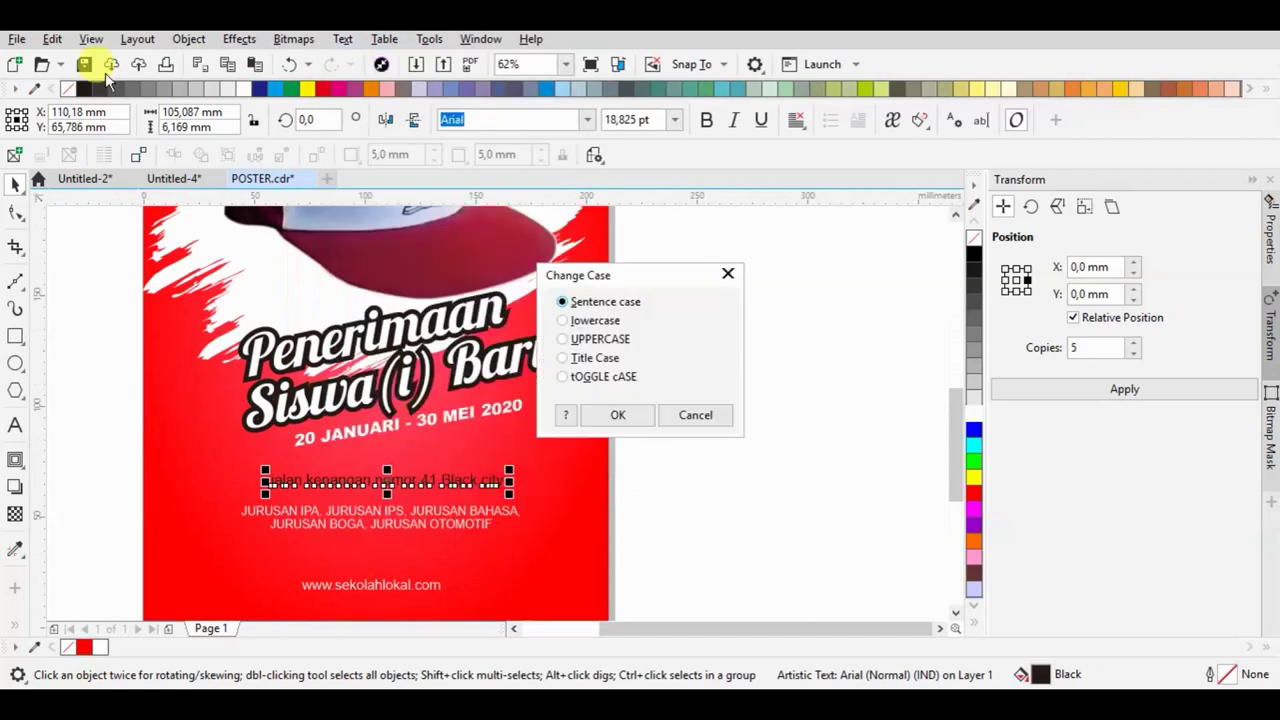
left_click(610, 414)
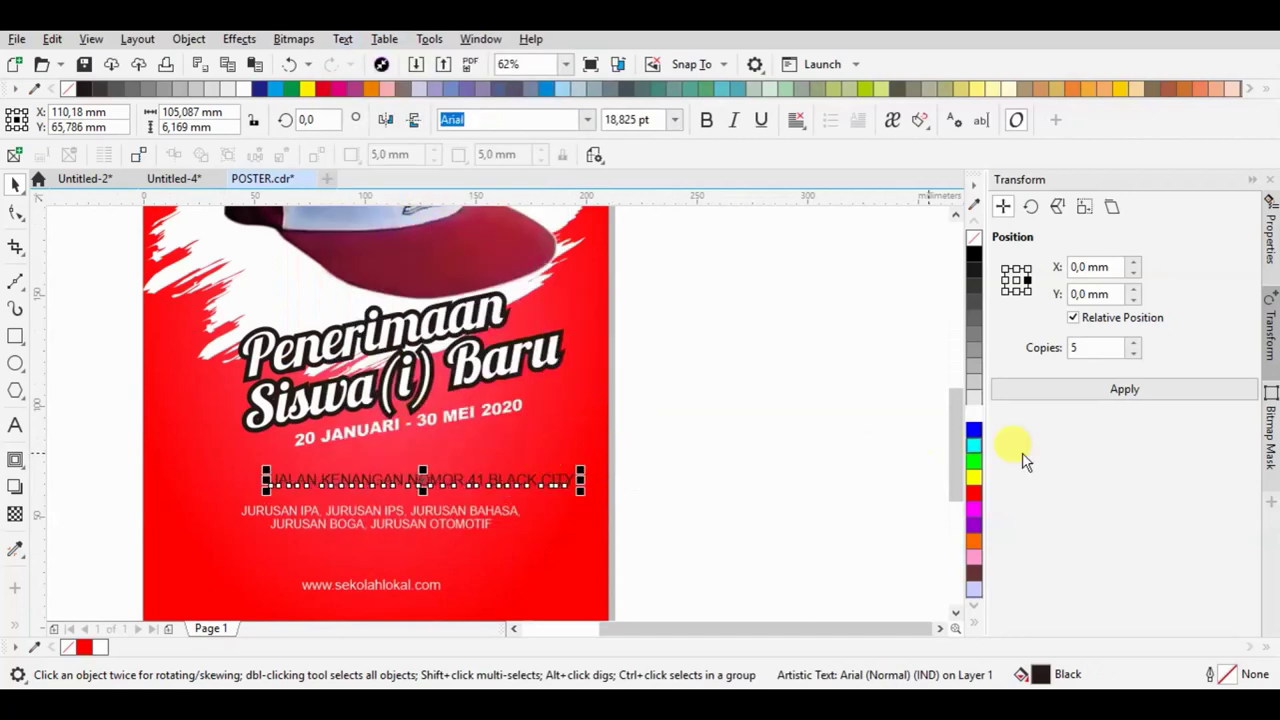
left_click(971, 412)
left_click_drag(578, 469, 503, 452)
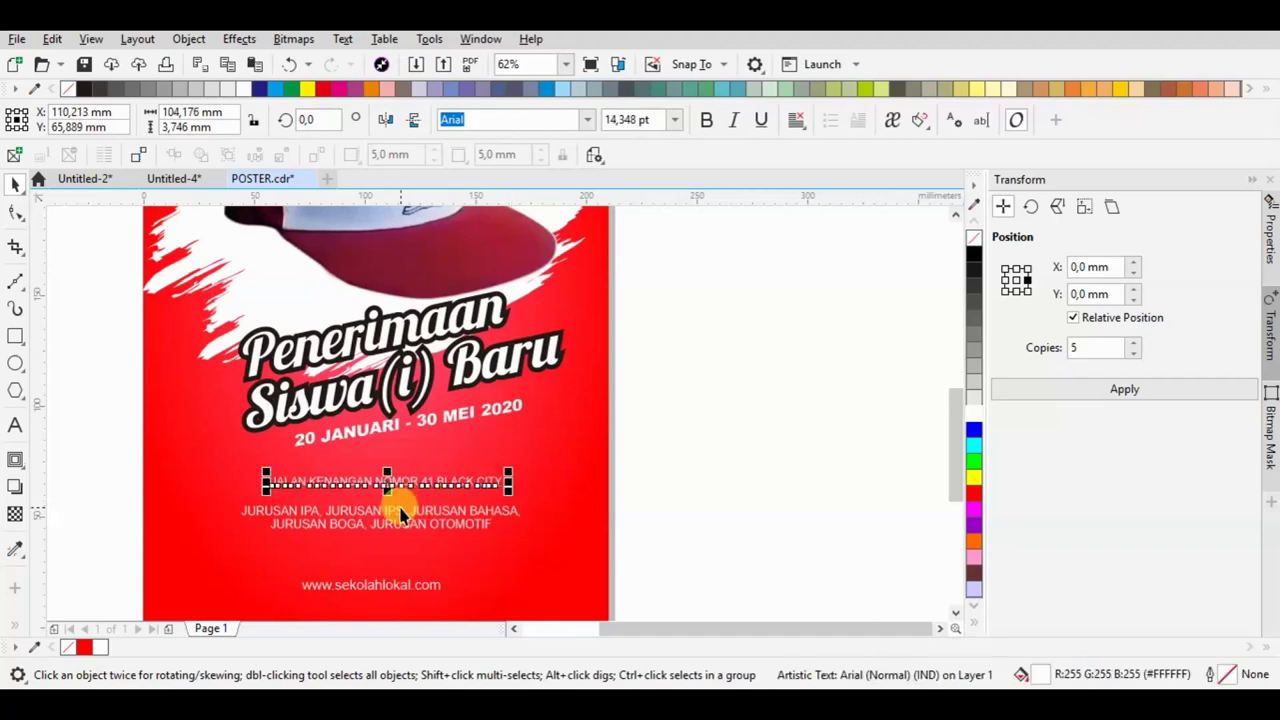
Set the school's address line and the list of majors to 16 pt
scroll(295, 482, "up", 2)
left_click(297, 533)
scroll(414, 503, "down", 2)
left_click_drag(105, 453, 685, 568)
left_click(675, 120)
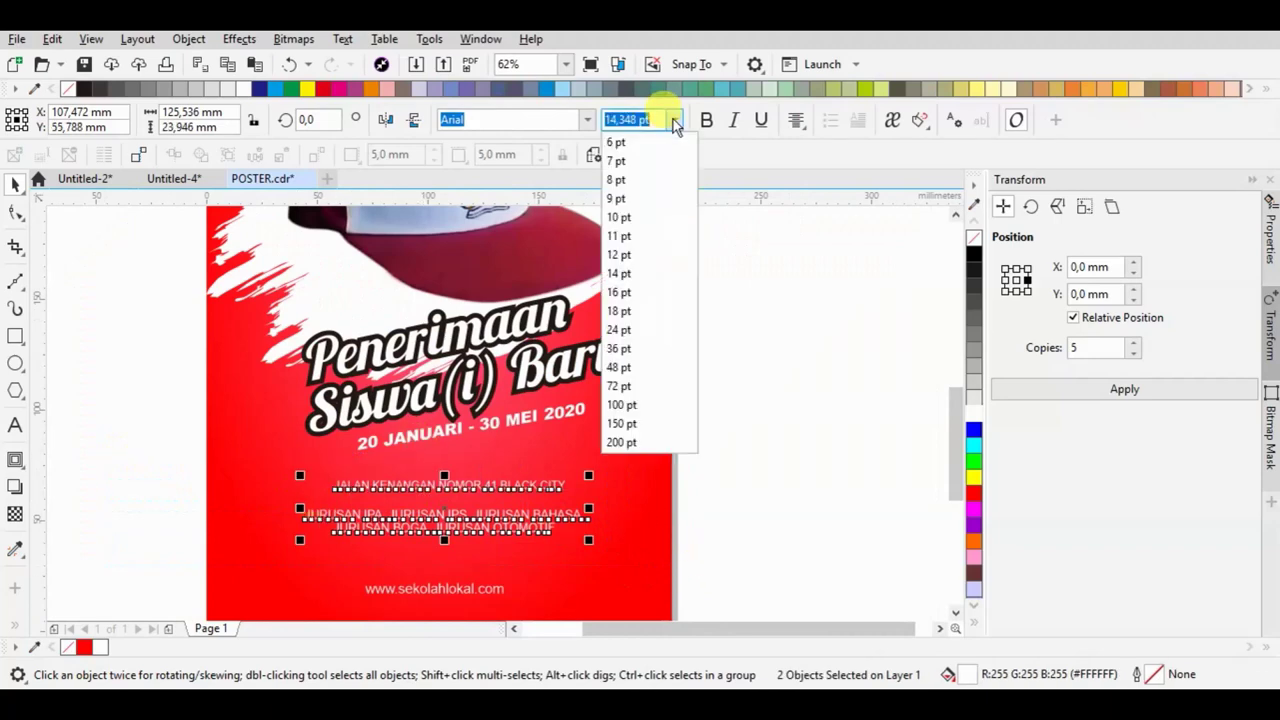
left_click(637, 291)
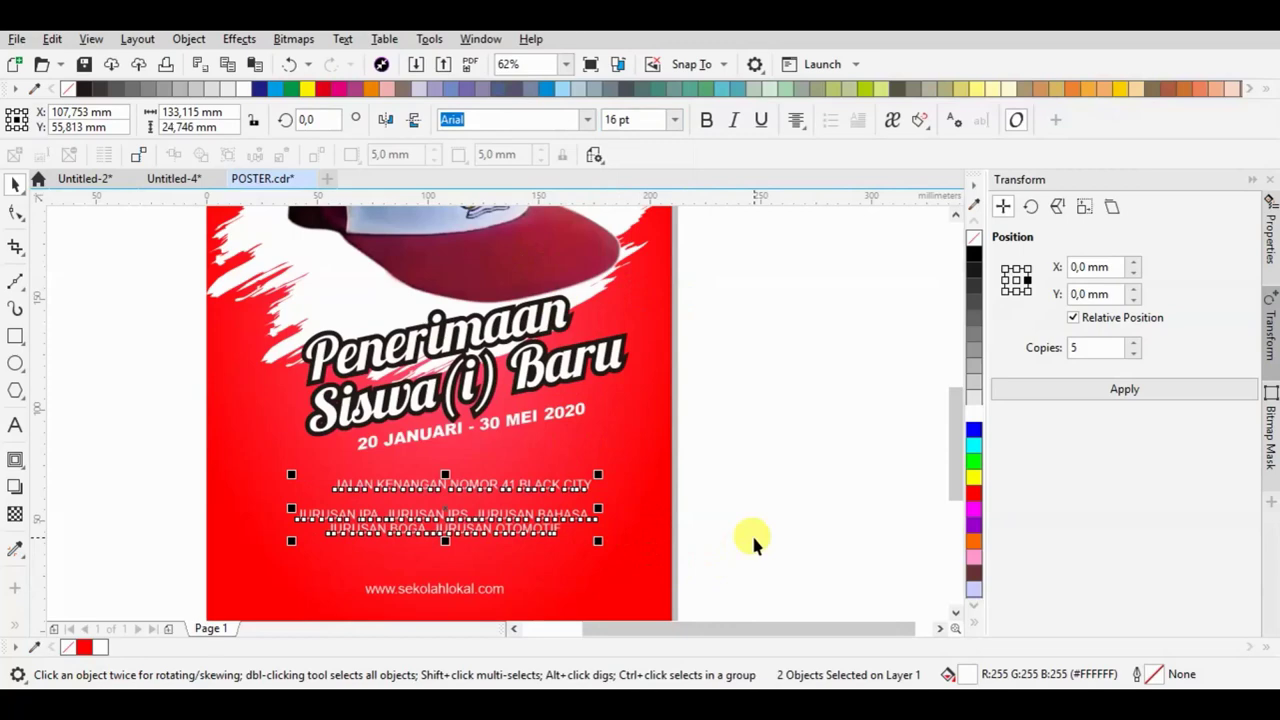
Move the address and majors slightly lower, and centre them and the website line horizontally on the red background
scroll(529, 523, "up", 2)
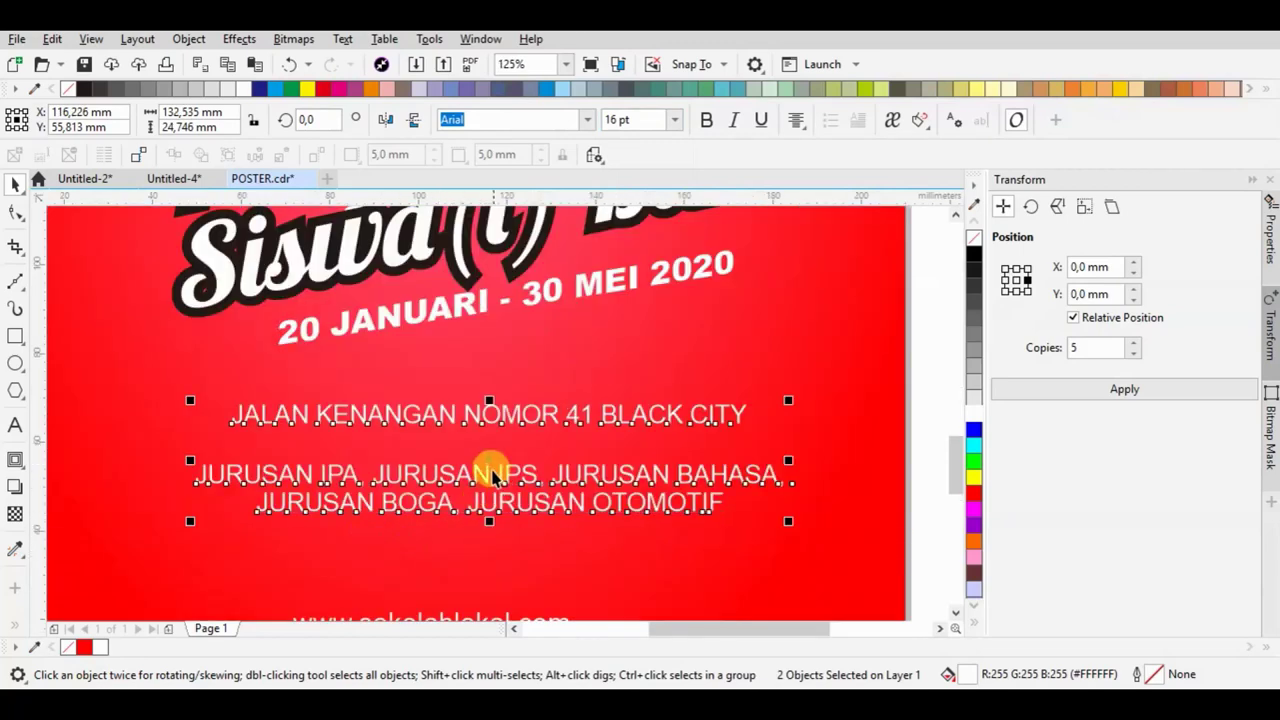
left_click_drag(486, 476, 466, 497)
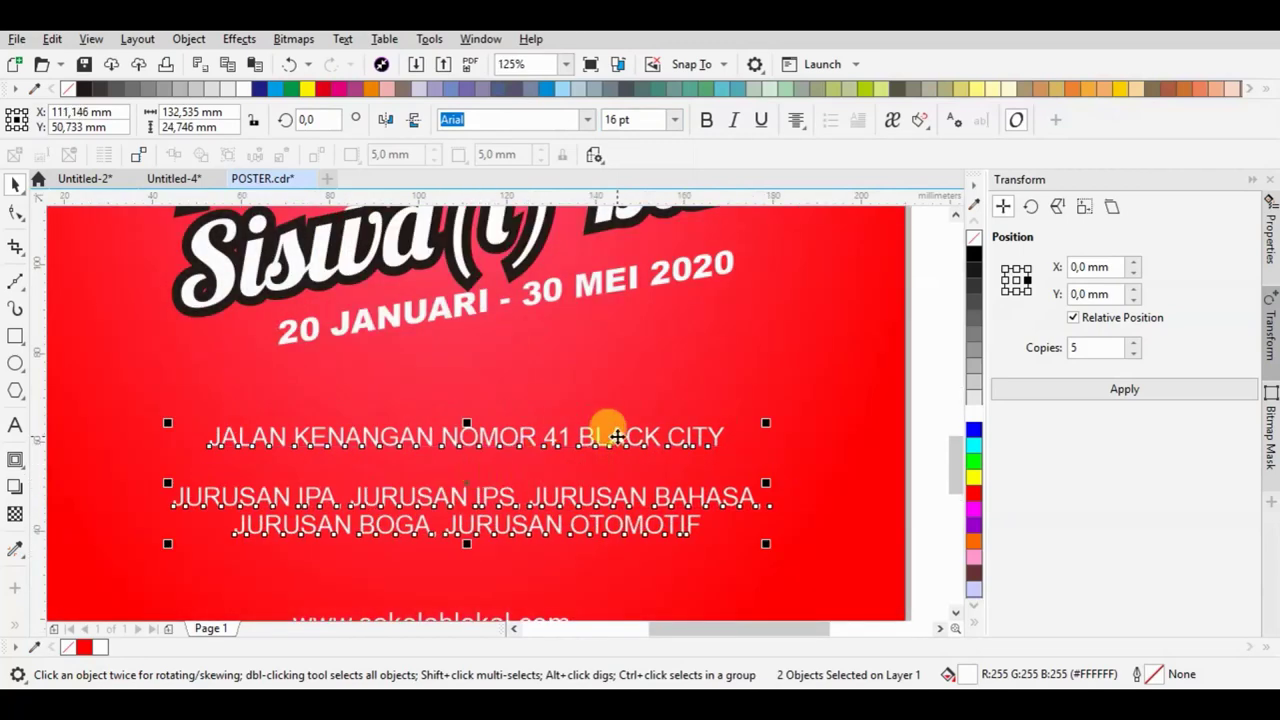
scroll(620, 428, "down", 4)
left_click_drag(757, 538, 397, 420)
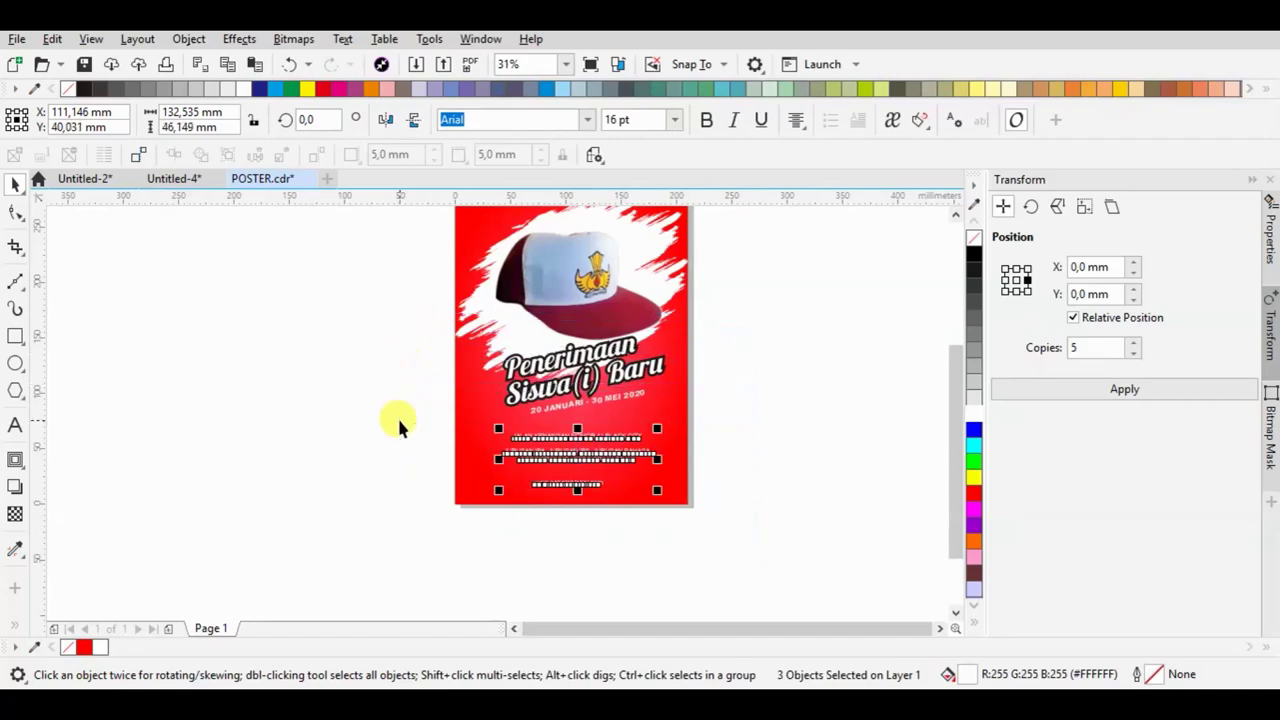
left_click(672, 405, "shift")
key("c")
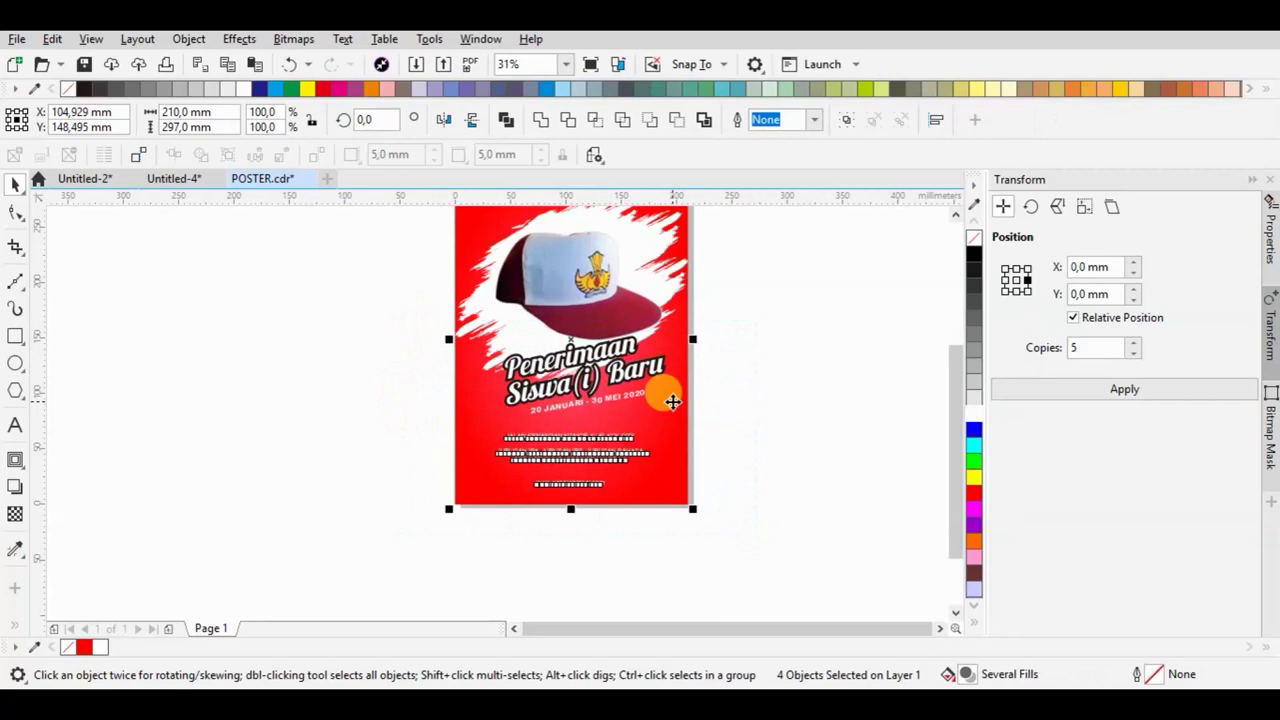
Convert the address, majors and website texts to curves
left_click(774, 400)
left_click_drag(760, 418, 302, 575)
key("ctrl+q")
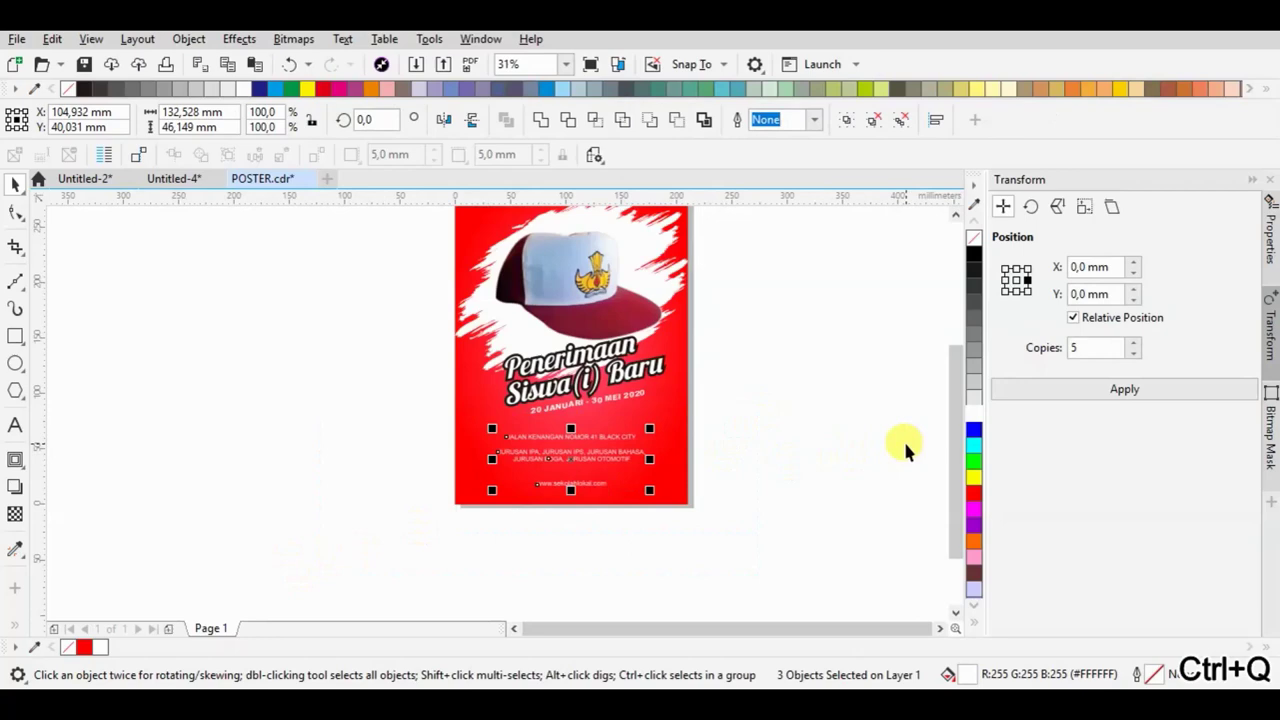
left_click(780, 430)
Draw a rectangular frame of about 196 × 282 mm just inside the poster's edges and give it a white outline
scroll(623, 420, "up", 3)
scroll(634, 437, "down", 3)
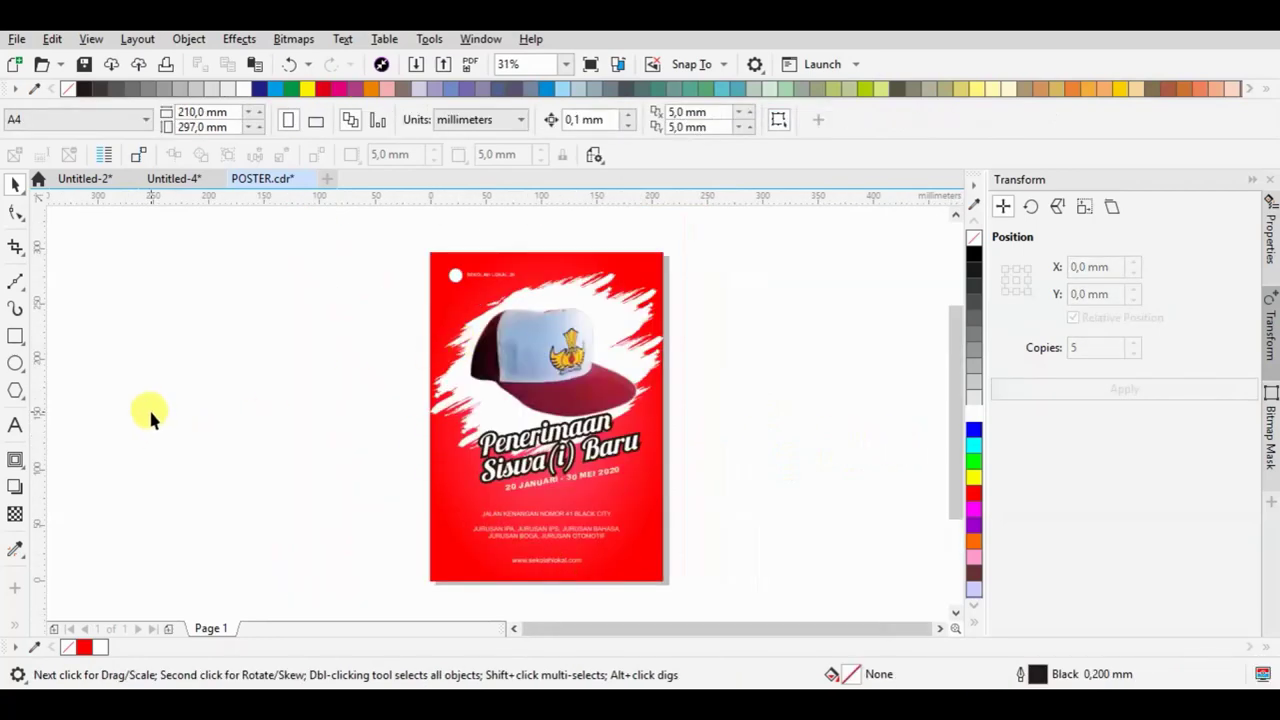
left_click(16, 338)
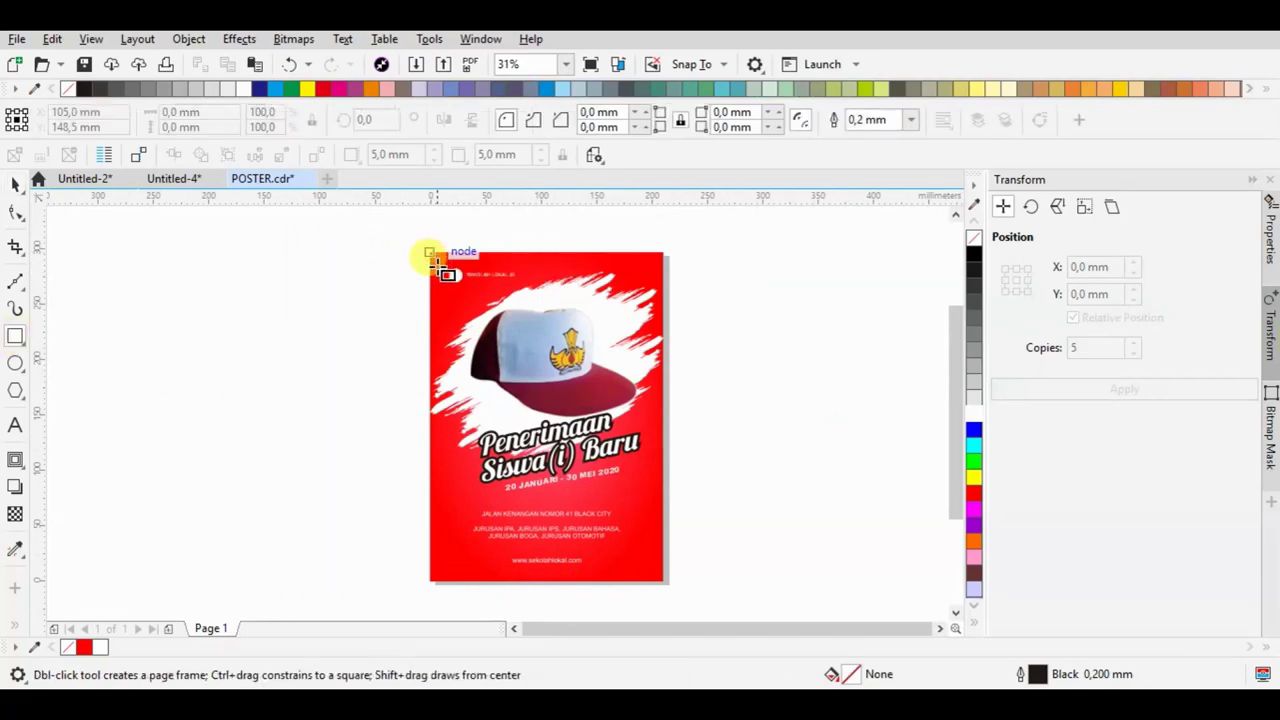
scroll(440, 262, "up", 2)
left_click_drag(440, 255, 871, 565)
right_click(970, 418)
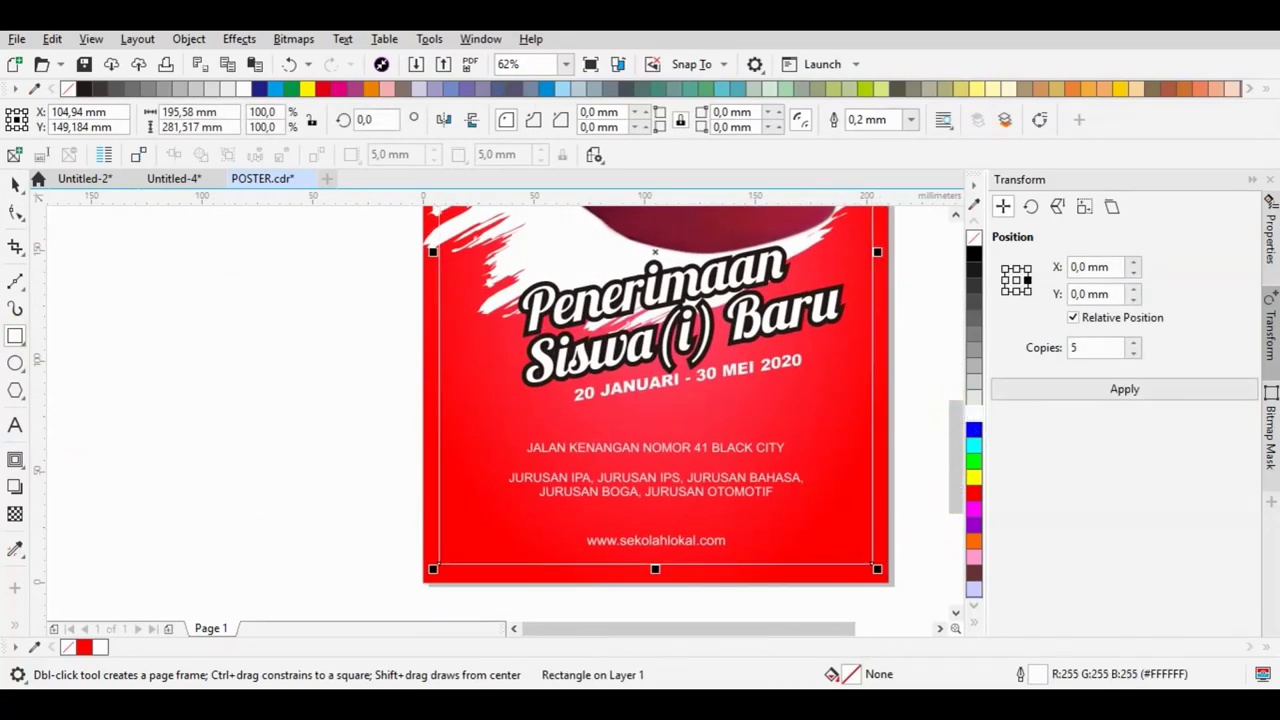
left_click(15, 180)
left_click(321, 598)
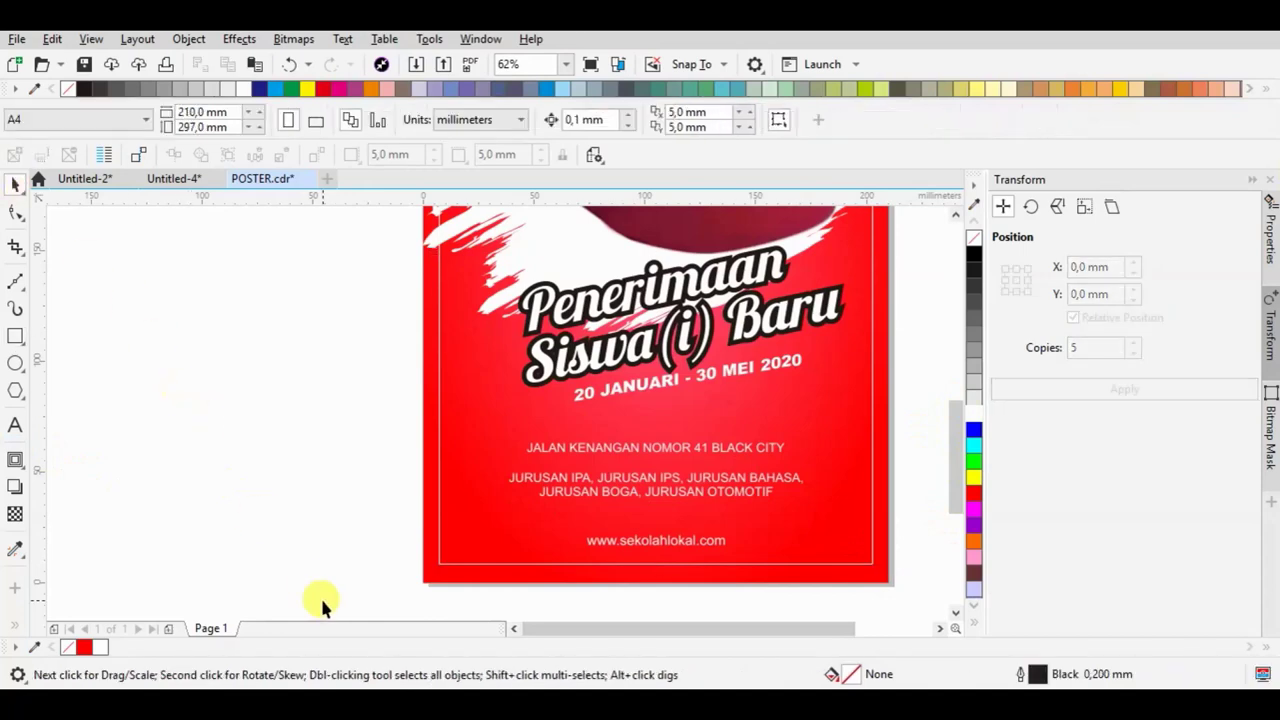
Inspect the white frame around the poster's edges, the website line and the overall layout
scroll(321, 598, "down", 2)
scroll(395, 272, "up", 2)
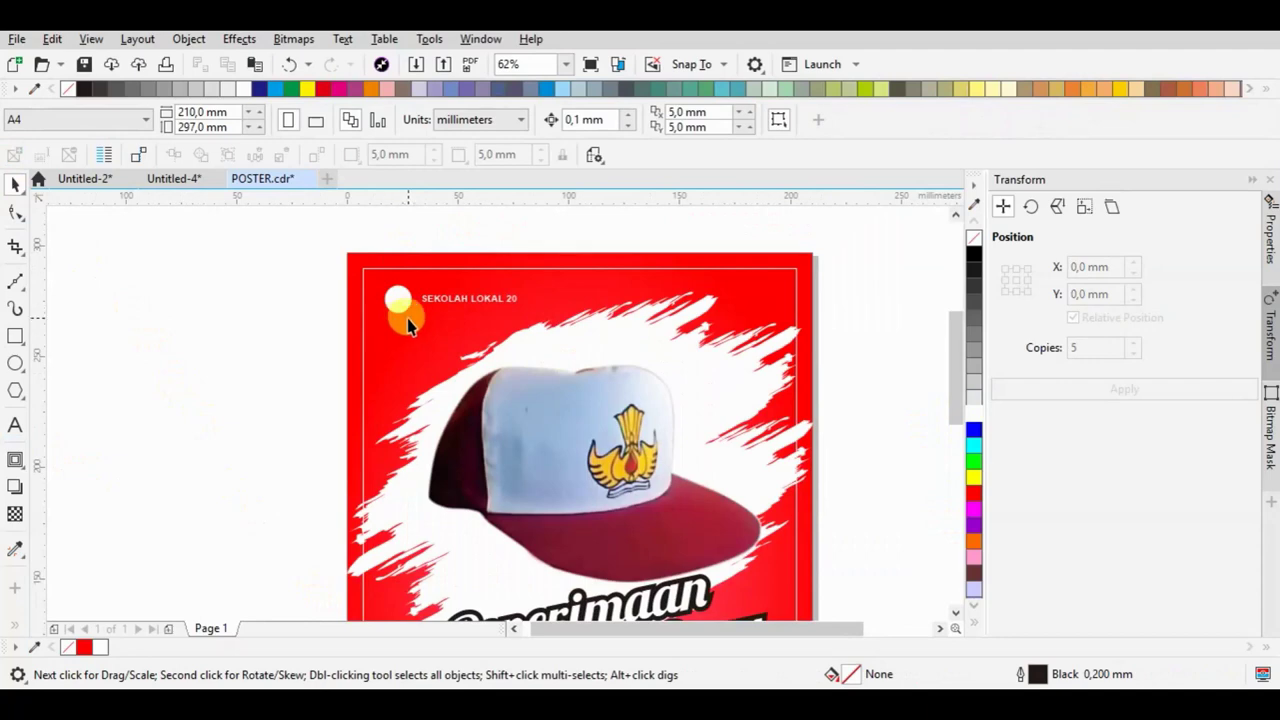
left_click(402, 266)
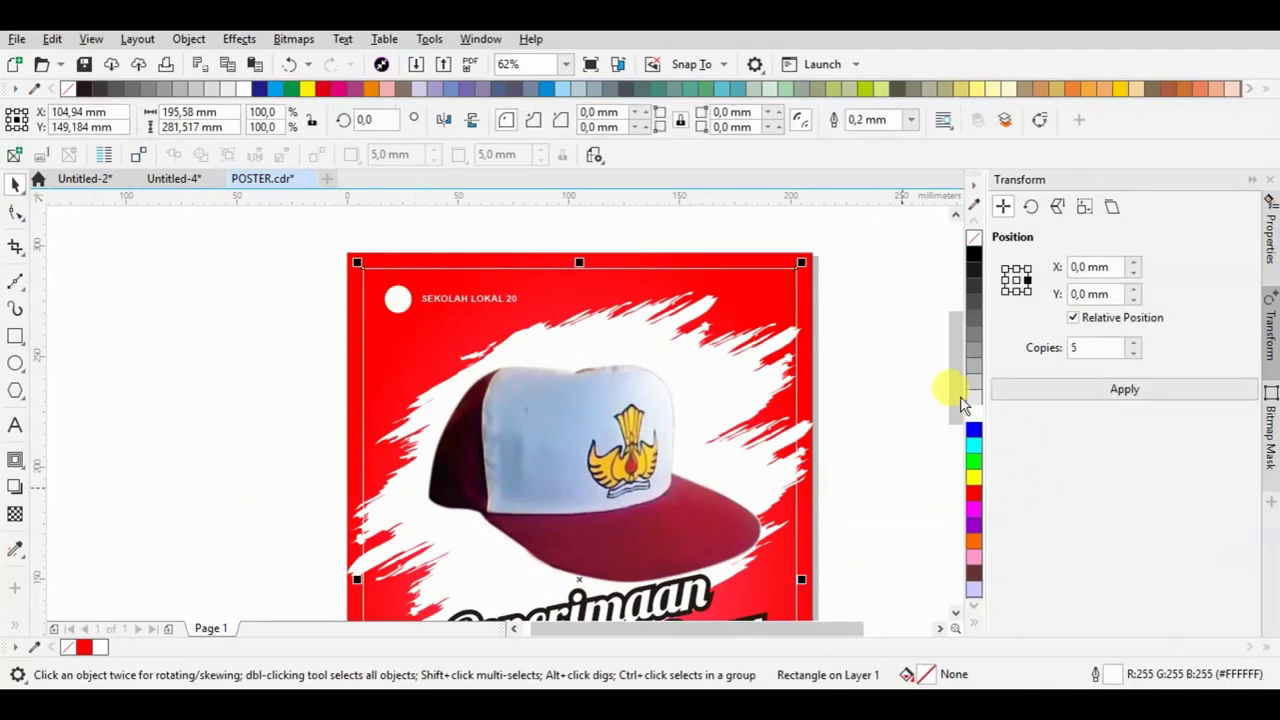
scroll(449, 223, "down", 2)
scroll(463, 249, "up", 2)
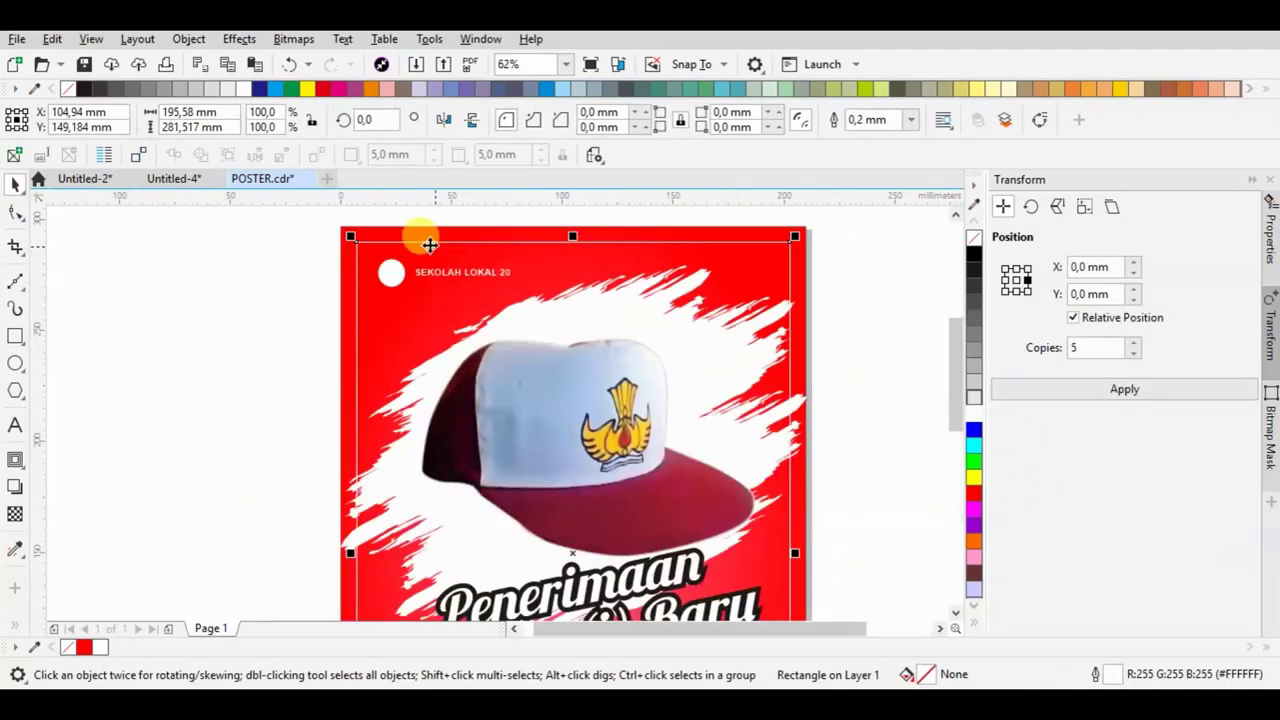
scroll(586, 248, "down", 3)
scroll(595, 568, "up", 4)
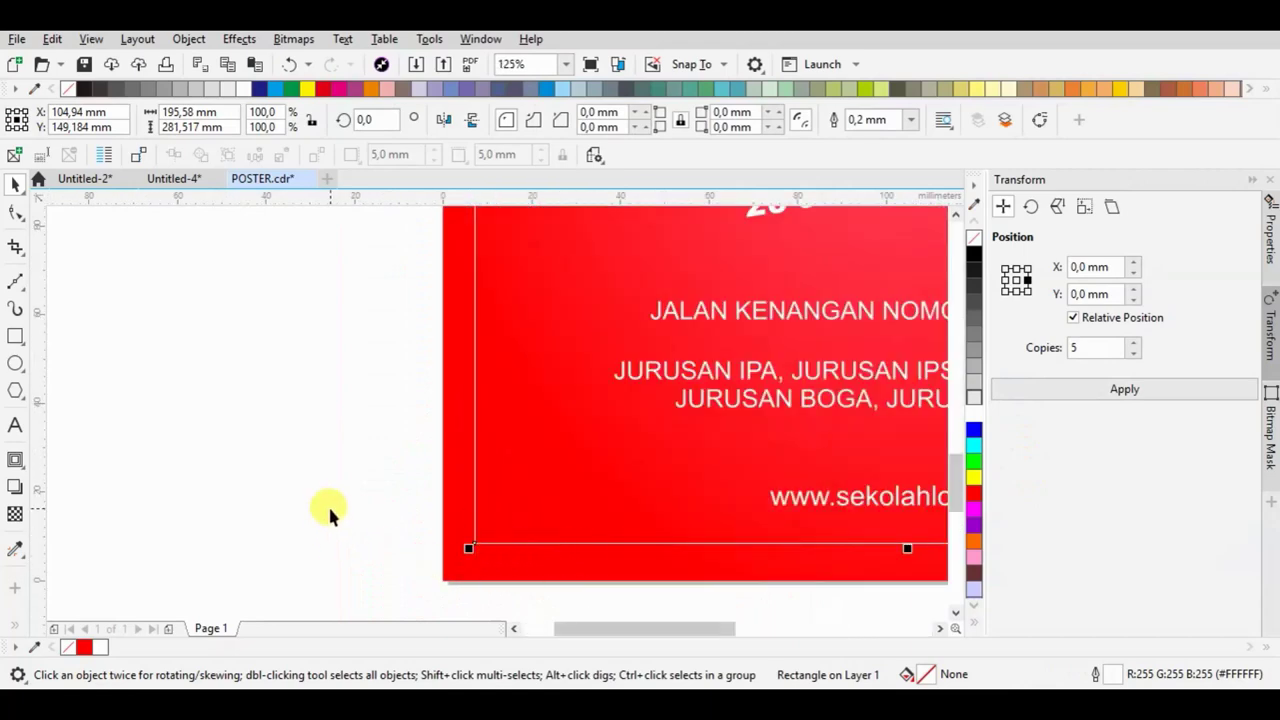
left_click(360, 496)
scroll(371, 492, "down", 2)
left_click(649, 500)
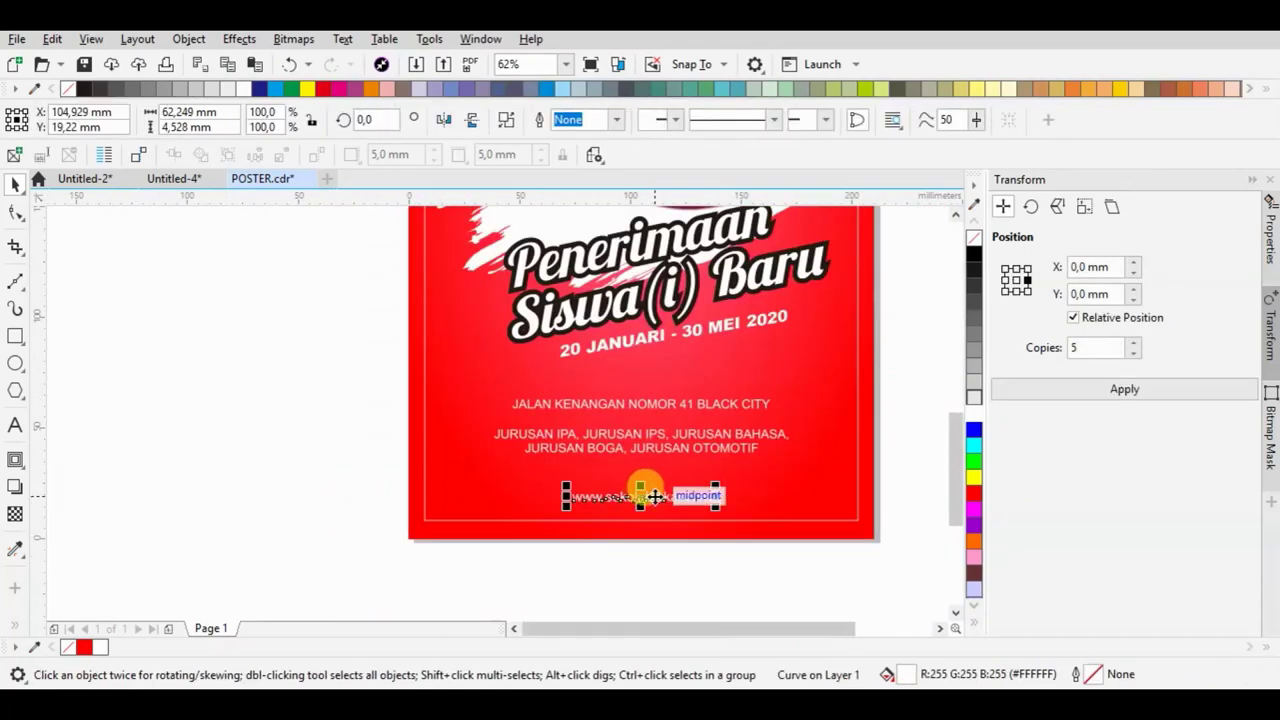
left_click(269, 465)
scroll(471, 486, "down", 2)
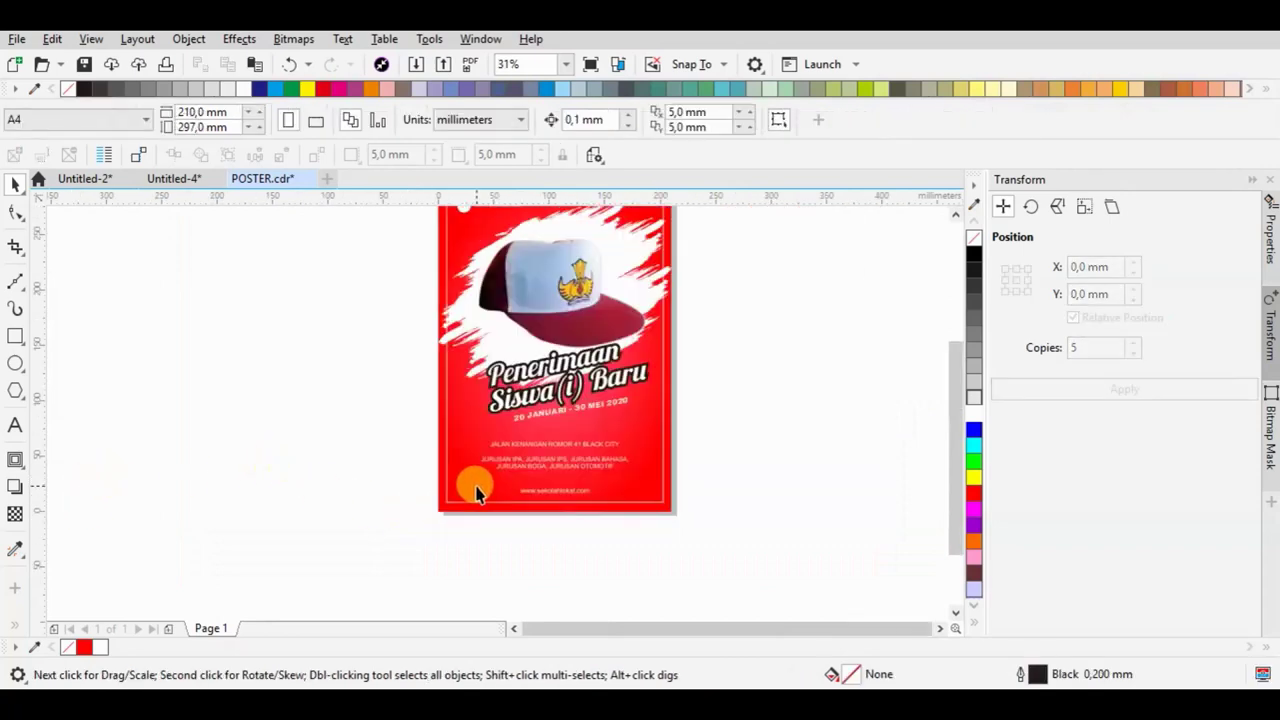
scroll(660, 470, "down", 1)
scroll(663, 377, "up", 1)
scroll(640, 345, "down", 1)
scroll(641, 346, "up", 1)
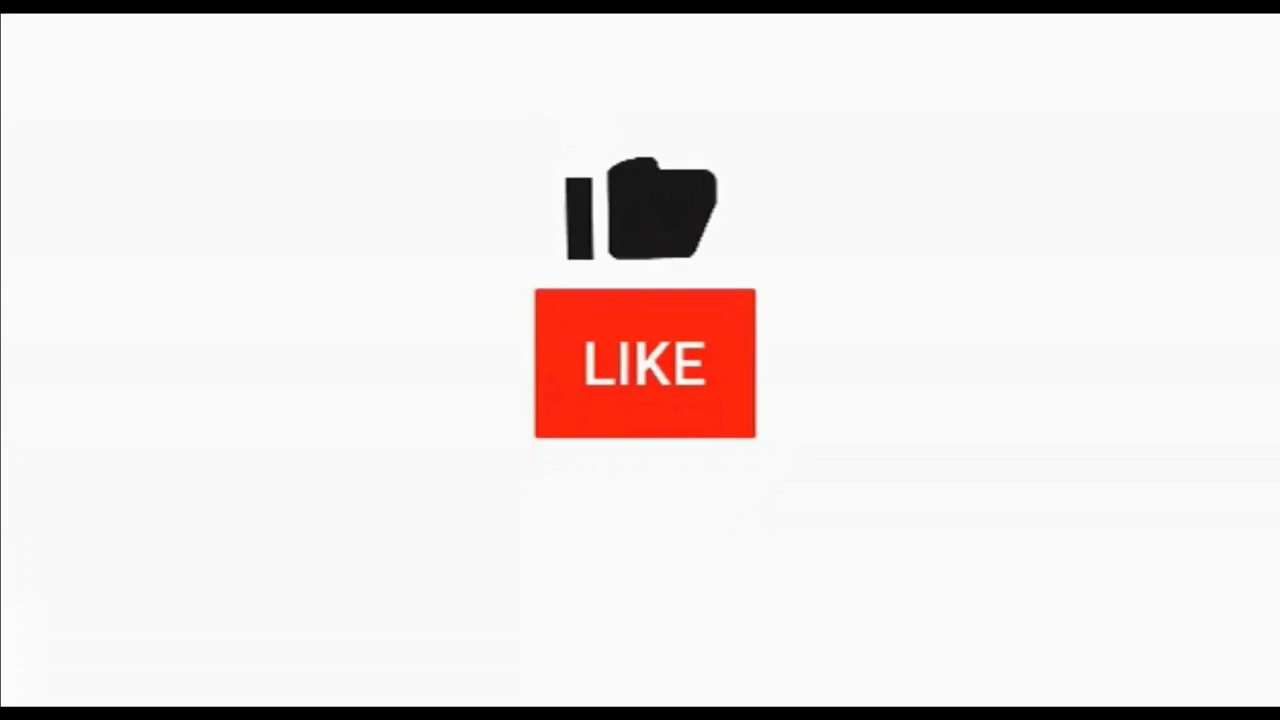